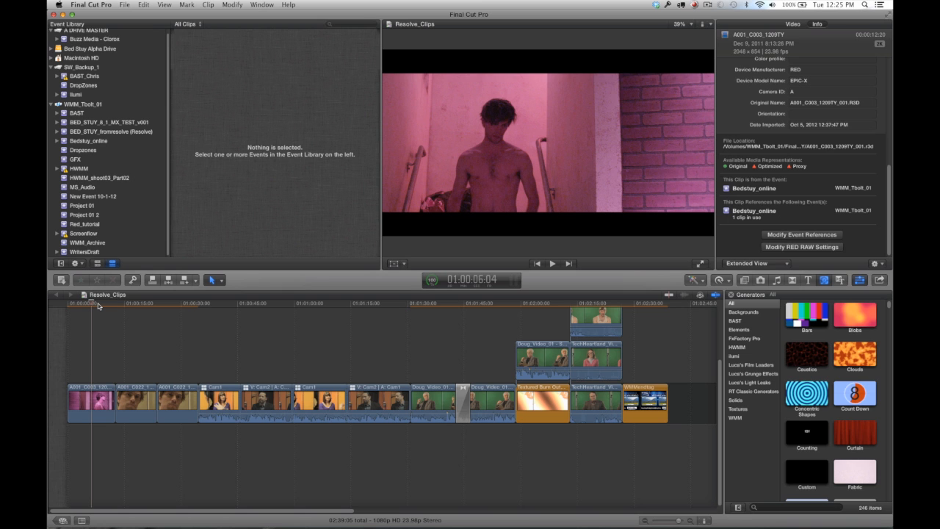
# Open the RED RAW settings of the pink-tinted first clip, check its Tint value, and close the settings
pyautogui.moveTo(99, 306)
pyautogui.mouseDown()
pyautogui.moveTo(78, 306)
pyautogui.moveTo(92, 304)
pyautogui.mouseUp()
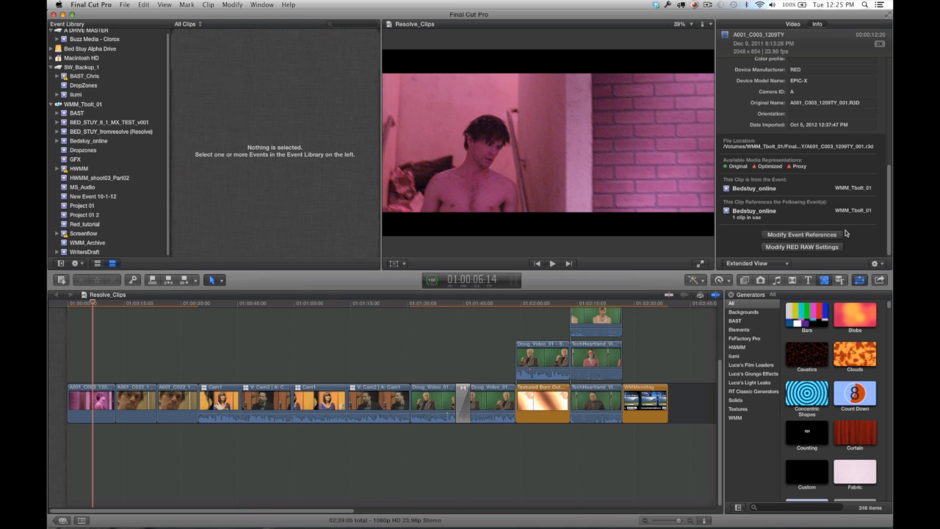
pyautogui.click(812, 249)
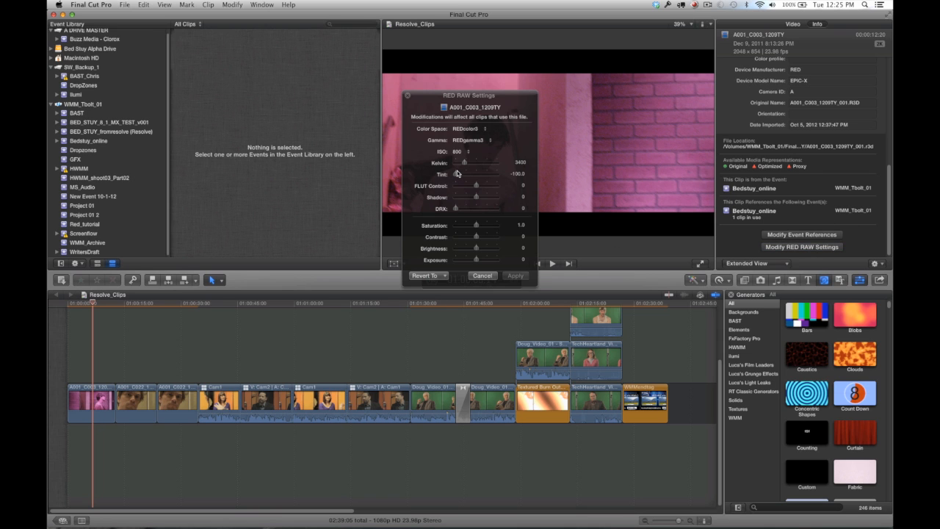
pyautogui.moveTo(456, 96); pyautogui.dragTo(309, 58)
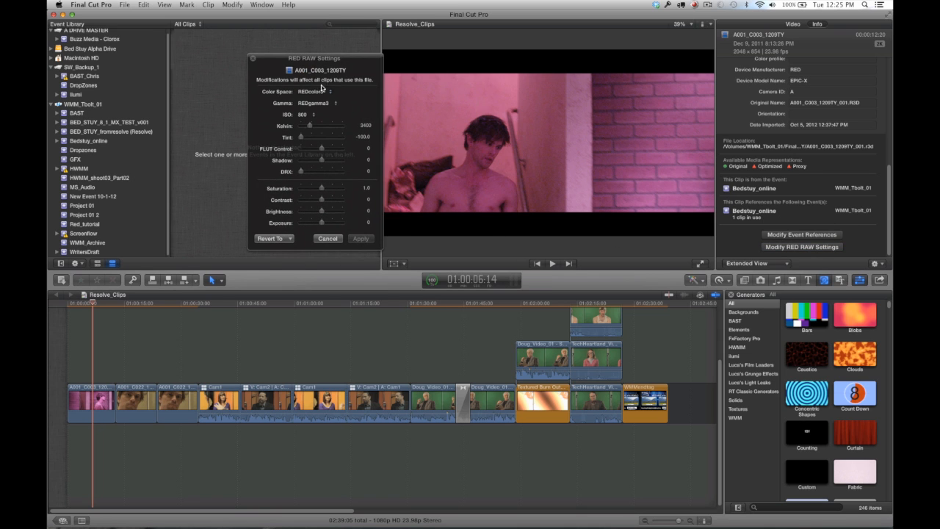
pyautogui.moveTo(302, 138)
pyautogui.mouseDown()
pyautogui.moveTo(317, 138)
pyautogui.moveTo(292, 134)
pyautogui.mouseUp()
pyautogui.click(360, 238)
pyautogui.click(253, 58)
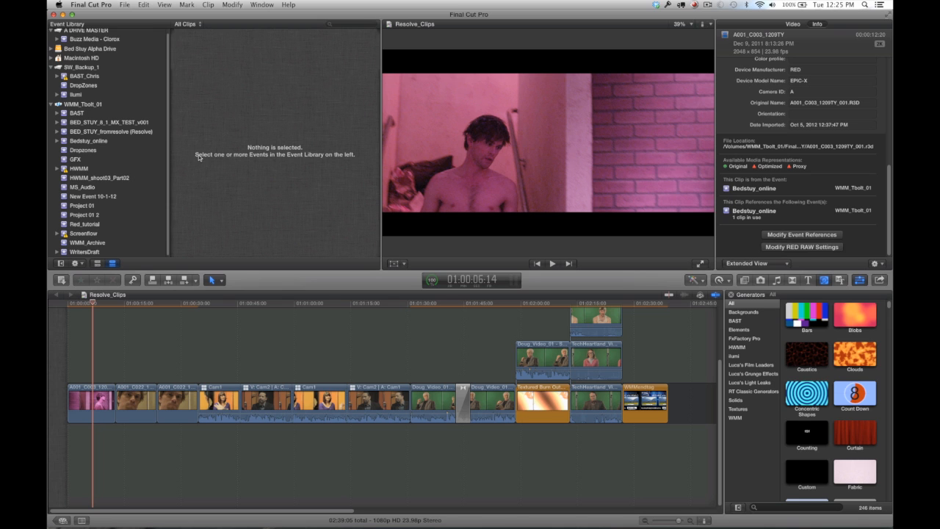
# Select the second timeline clip and check its transform, crop and Spatial Conform settings, keeping the conform type at Fill
pyautogui.press('Down')
pyautogui.press('c')
pyautogui.click(792, 24)
pyautogui.scroll(-5, 749, 193)
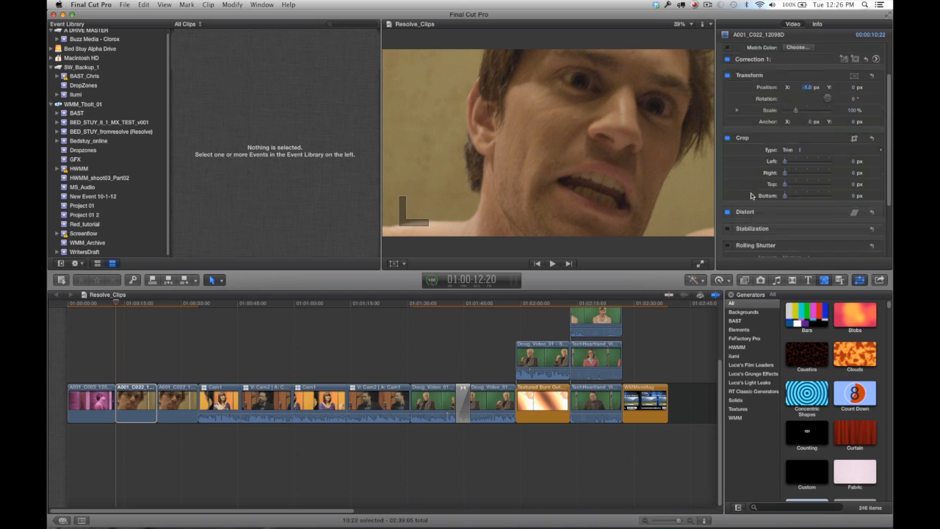
pyautogui.click(787, 207)
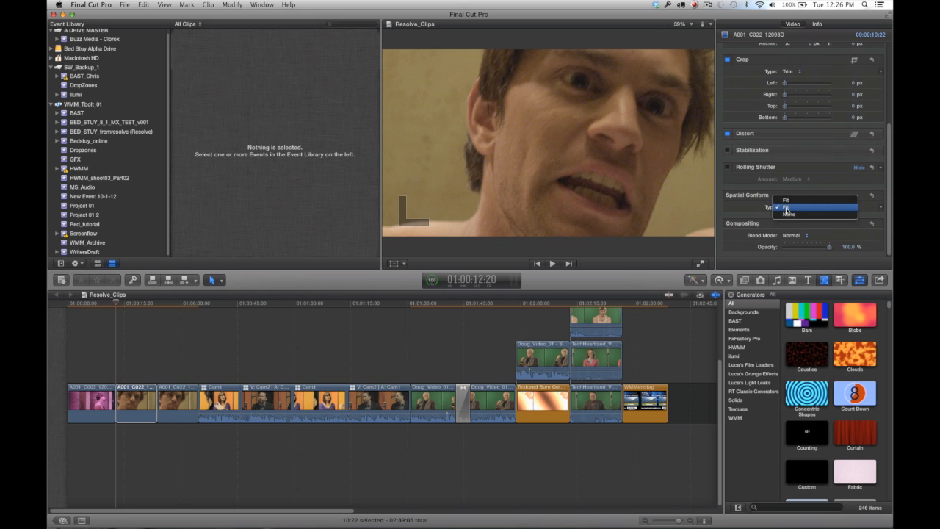
pyautogui.click(780, 209)
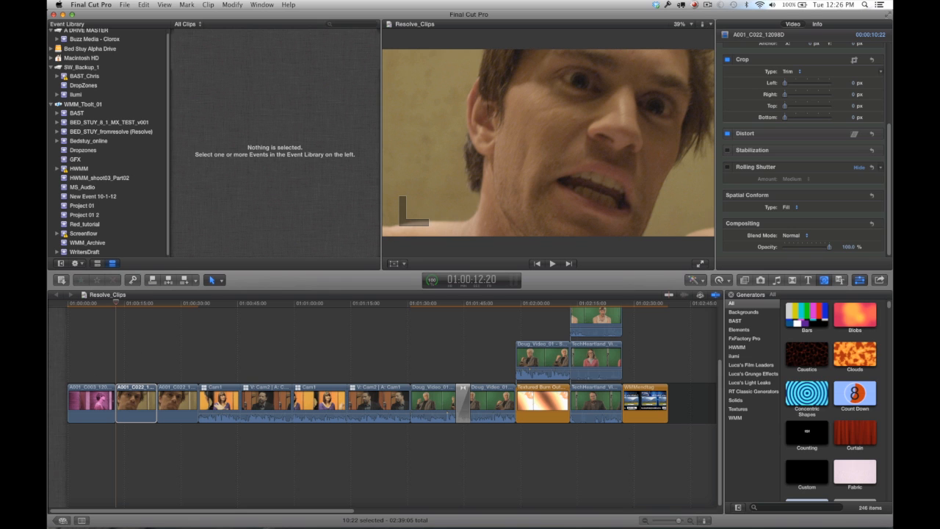
# Select the third timeline clip and examine its position, rotation, scale and Spatial Conform settings
pyautogui.press('super+2')
pyautogui.press('Down')
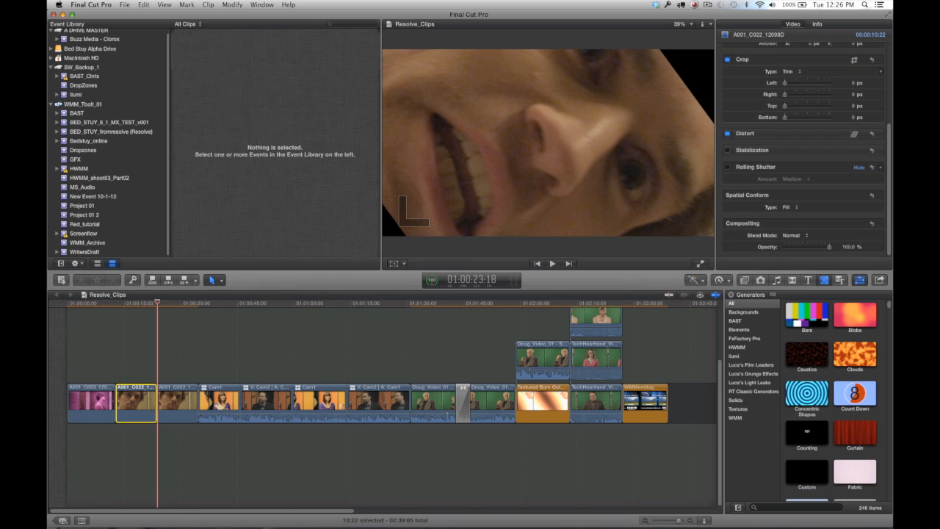
pyautogui.press('c')
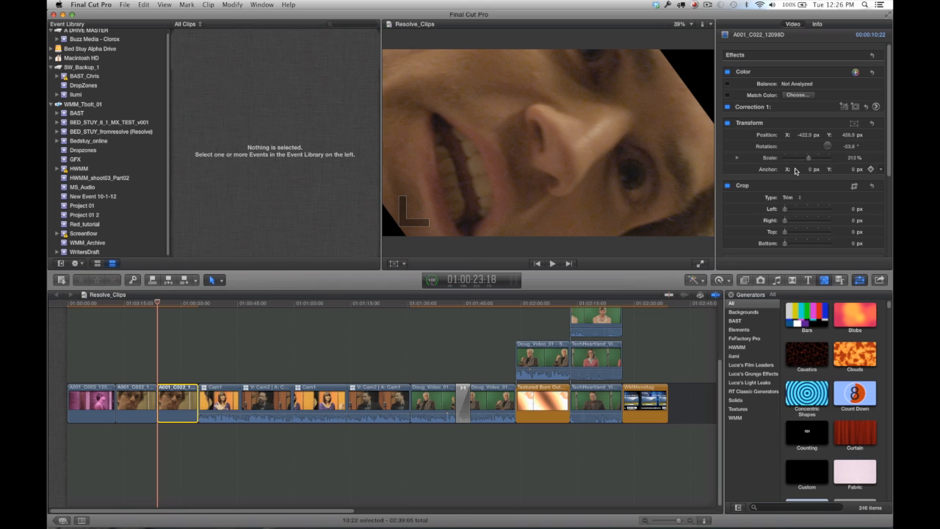
pyautogui.scroll(-5, 801, 168)
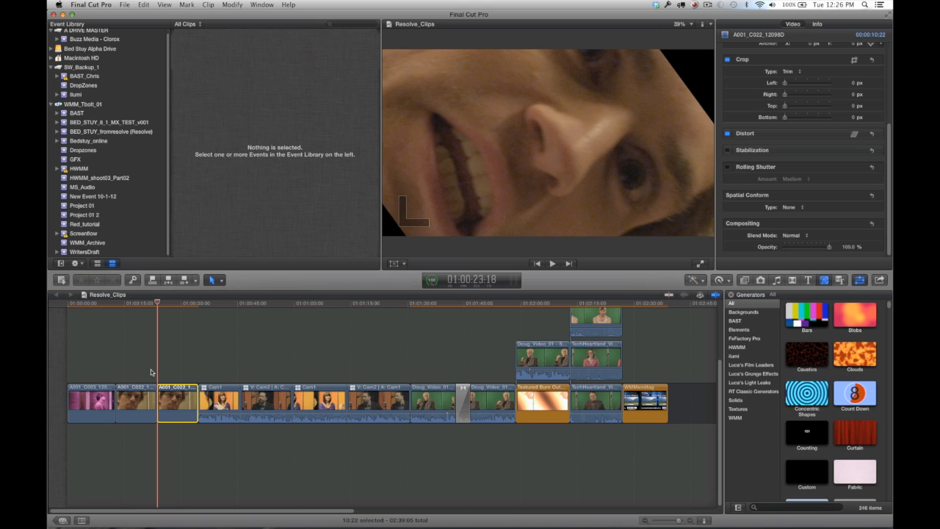
# Preview the rest of the third clip, select the four Cam1/Cam2 multicam clips together, and skim through them
pyautogui.click(176, 305)
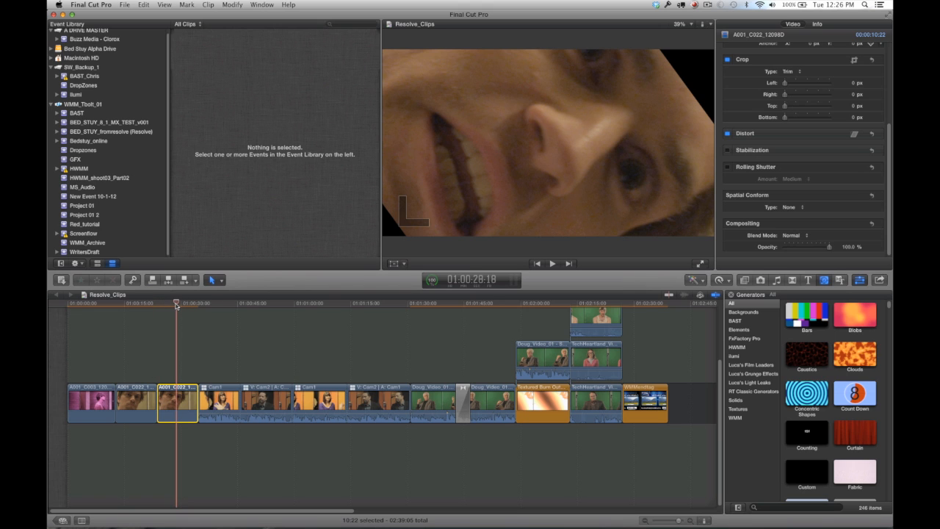
pyautogui.press('Down')
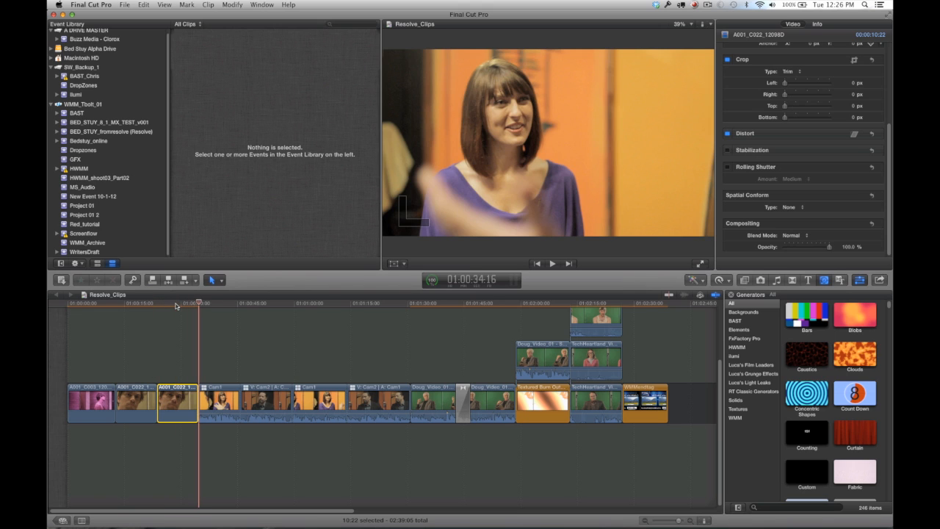
pyautogui.click(218, 304)
pyautogui.click(214, 350)
pyautogui.moveTo(221, 350); pyautogui.dragTo(374, 389)
pyautogui.moveTo(222, 304); pyautogui.dragTo(382, 318)
pyautogui.hscroll(3, 370, 330)
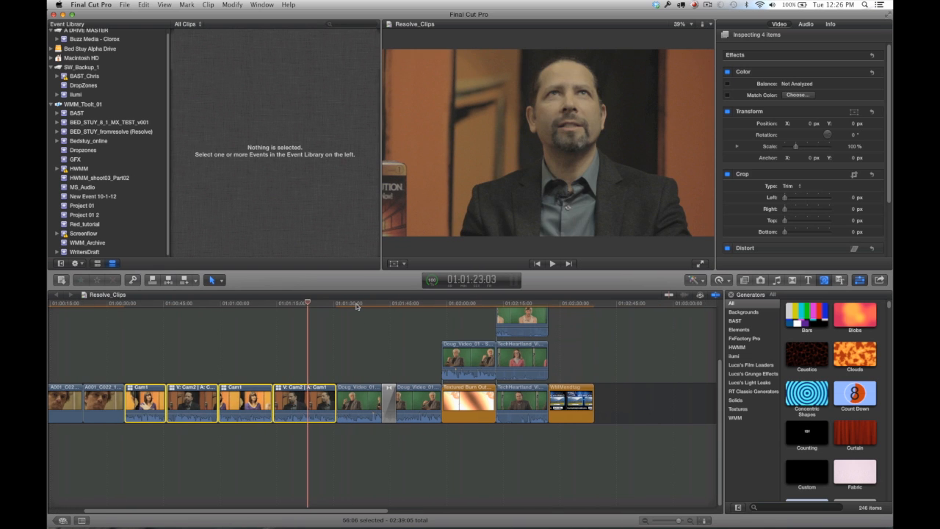
# Open Correction 1 of the blue-tinted synchronized clip before the transition and set its shadows exposure to -13%
pyautogui.click(357, 305)
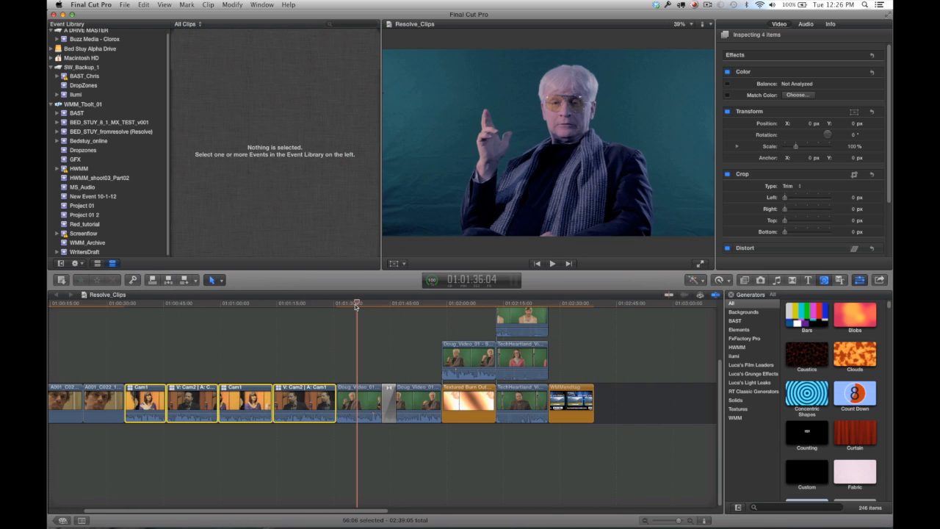
pyautogui.press('c')
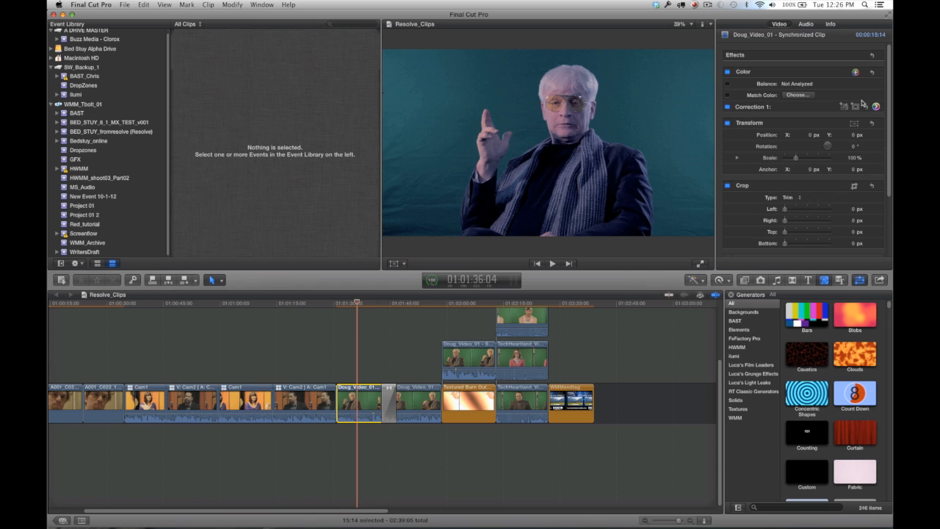
pyautogui.click(875, 107)
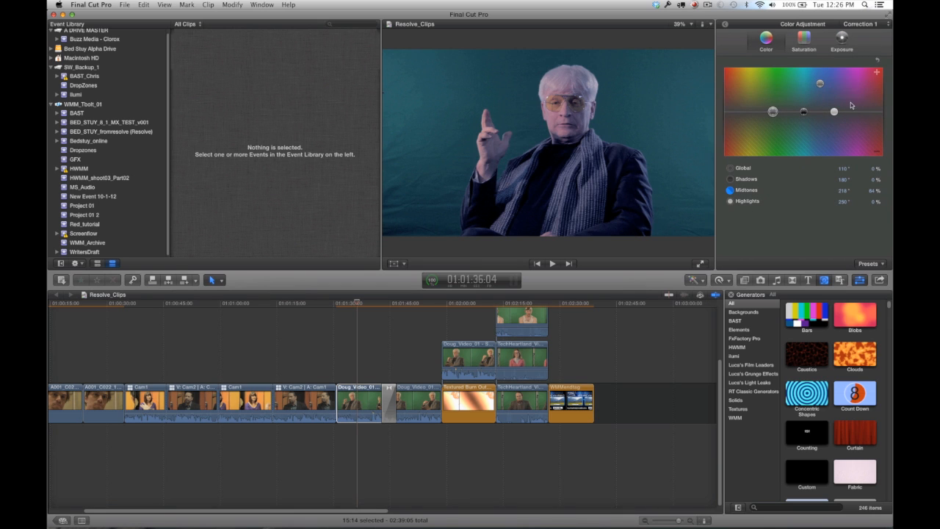
pyautogui.click(843, 38)
pyautogui.moveTo(769, 116); pyautogui.dragTo(767, 123)
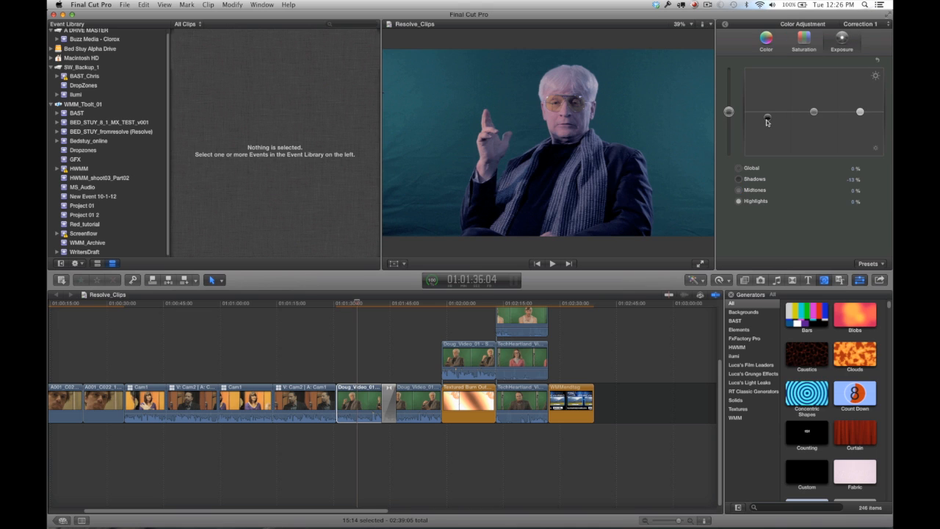
# Review the Correction 1 exposure of the green-screen clip after the transition, and enable its Correction 2 with the shape mask
pyautogui.click(412, 304)
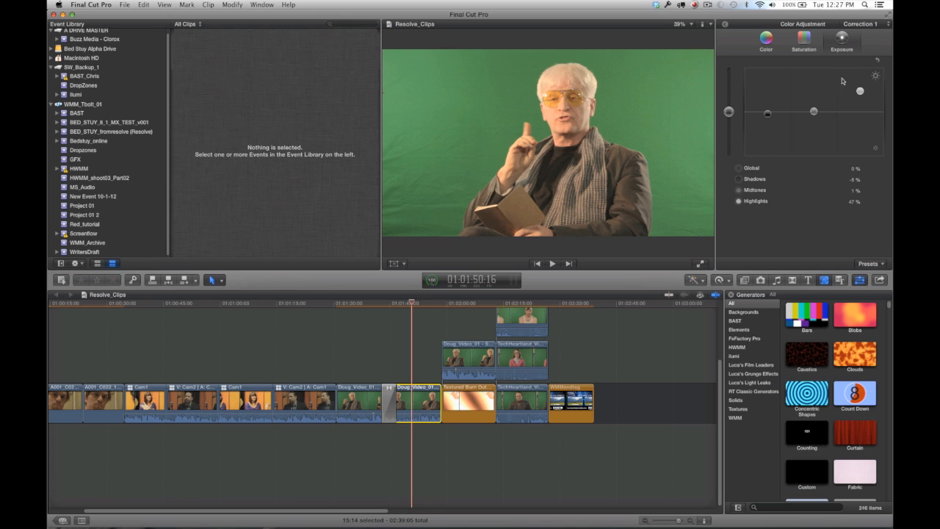
pyautogui.click(725, 25)
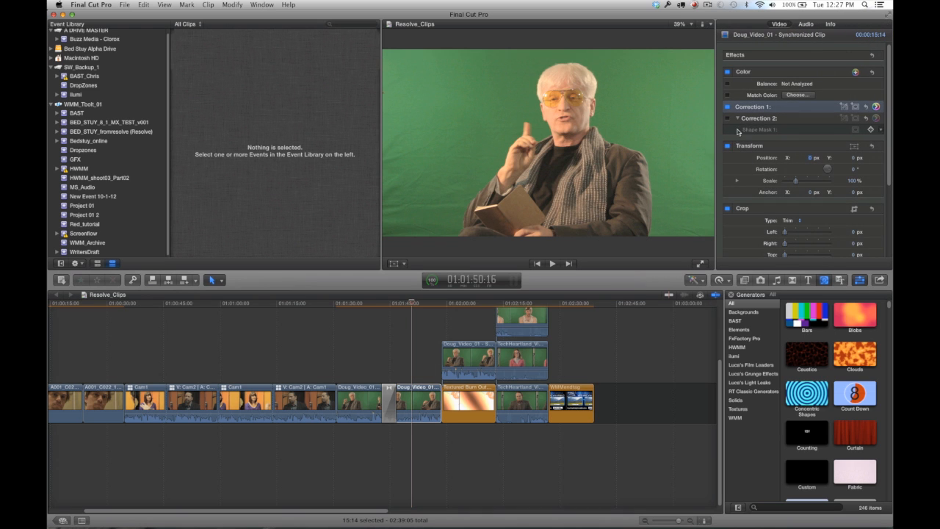
pyautogui.click(727, 118)
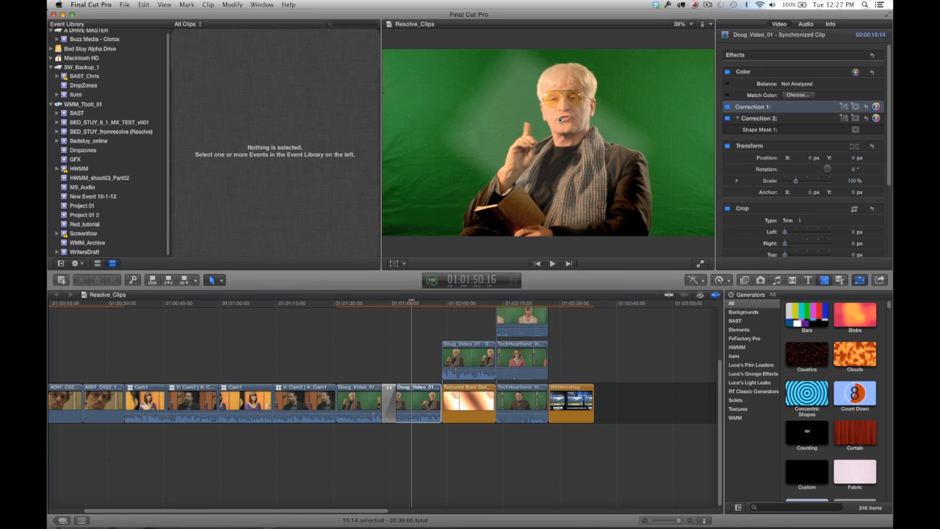
# In Correction 2, set the shadows exposure outside the mask to -25% and return to the clip's video settings
pyautogui.click(877, 118)
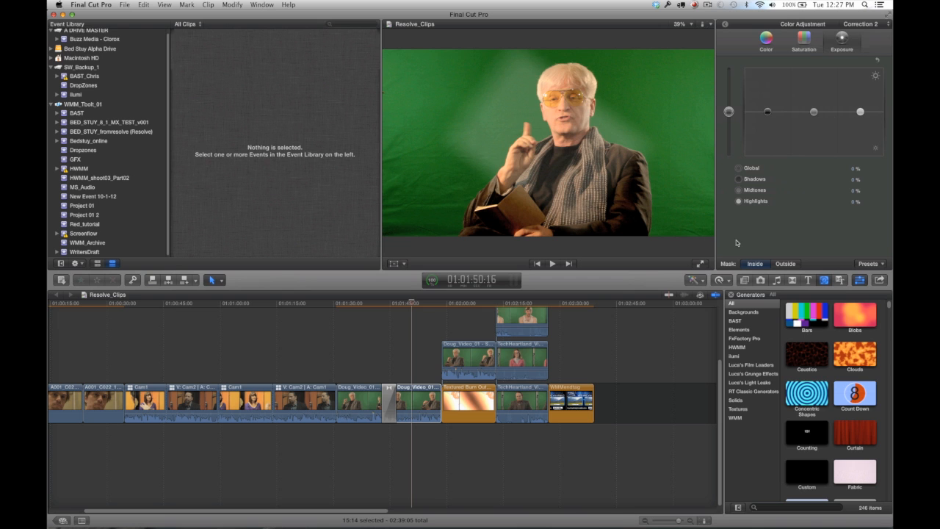
pyautogui.click(783, 263)
pyautogui.moveTo(769, 123)
pyautogui.mouseDown()
pyautogui.moveTo(768, 112)
pyautogui.moveTo(769, 125)
pyautogui.mouseUp()
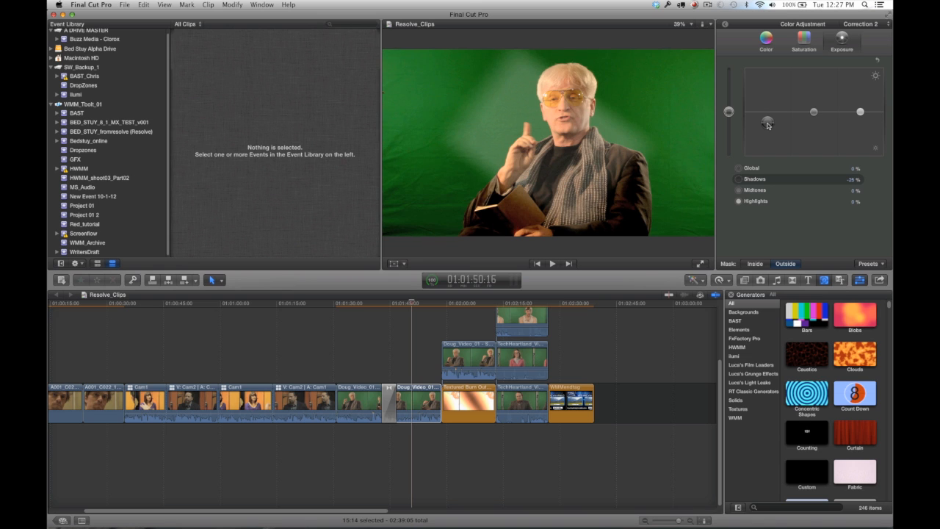
pyautogui.click(727, 27)
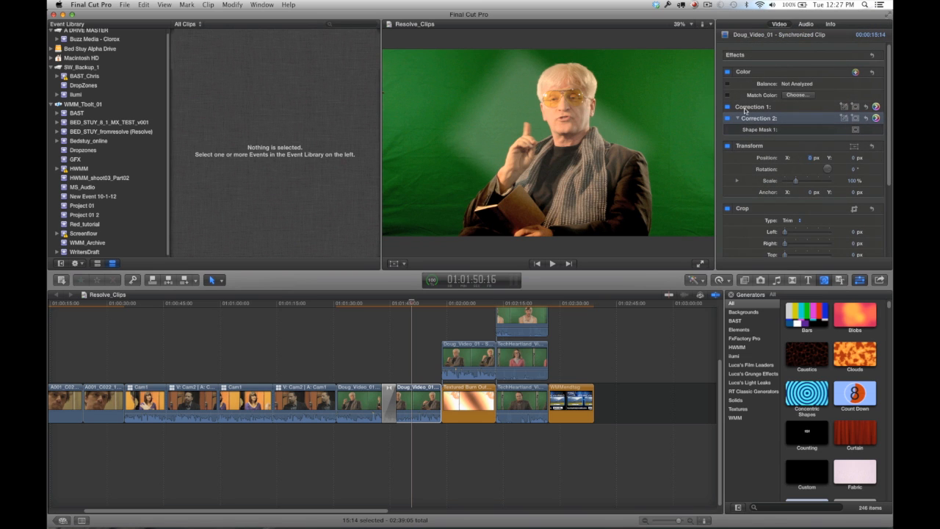
# Toggle the Textured Burn Outs generator off and on beneath the keyed clip, and skim through the composite
pyautogui.moveTo(422, 307); pyautogui.dragTo(467, 303)
pyautogui.click(458, 302)
pyautogui.click(462, 404)
pyautogui.press('v')
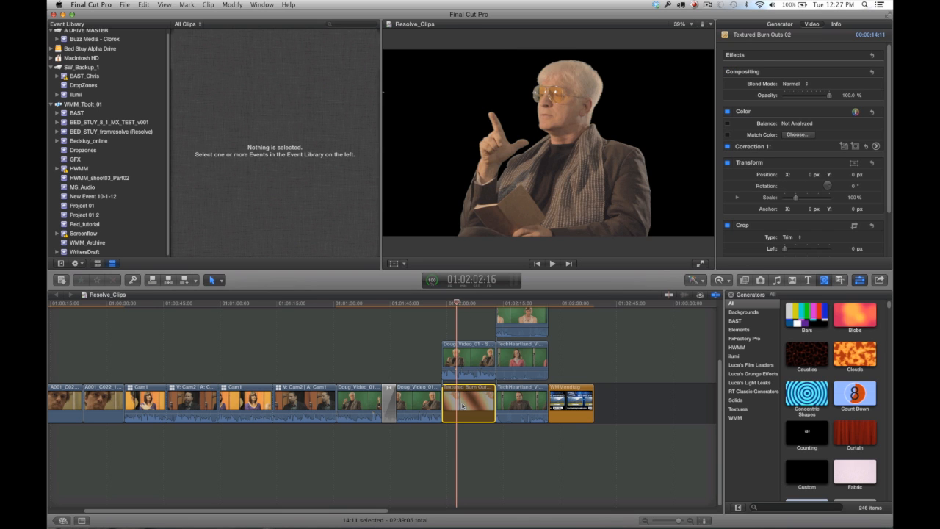
pyautogui.press('v')
pyautogui.moveTo(464, 306); pyautogui.dragTo(469, 306)
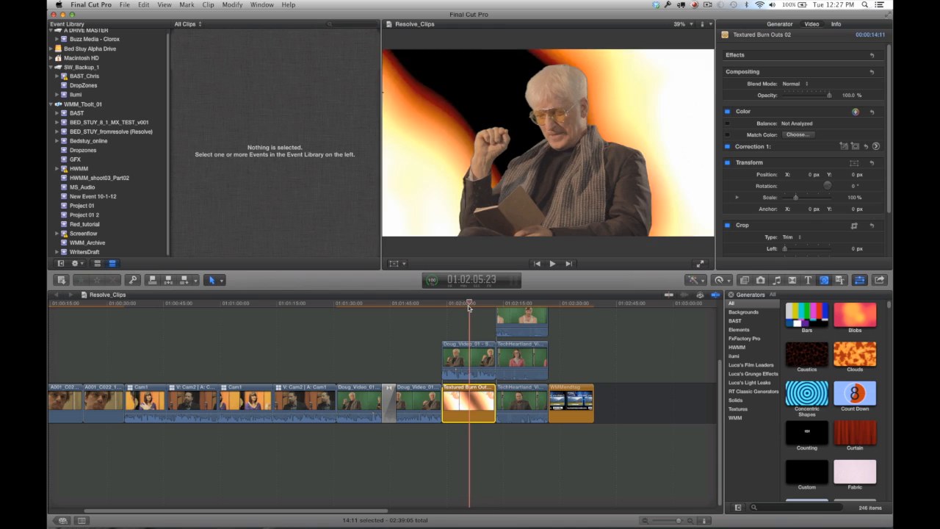
# Select the connected green-screen clip above the burn-out background and examine its Keyer effect settings
pyautogui.click(464, 360)
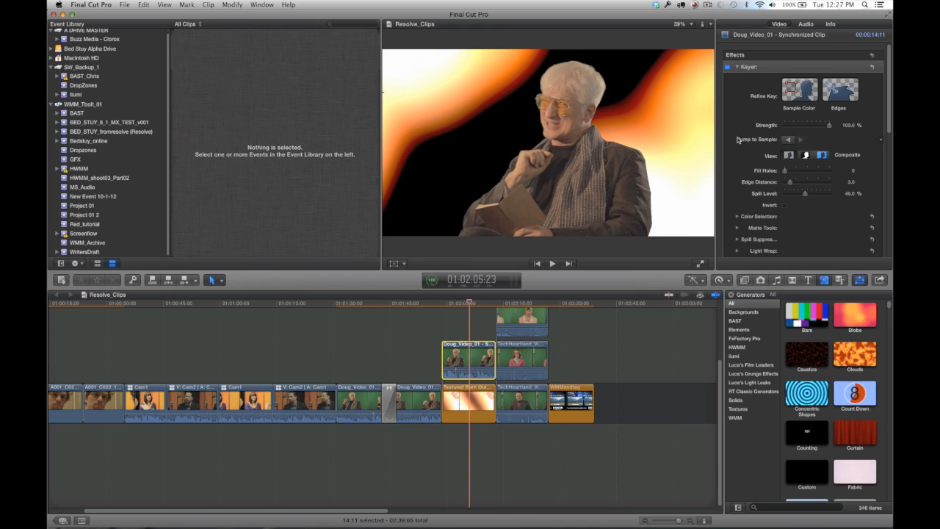
pyautogui.scroll(-5, 739, 141)
pyautogui.scroll(3, 739, 142)
pyautogui.scroll(1, 738, 139)
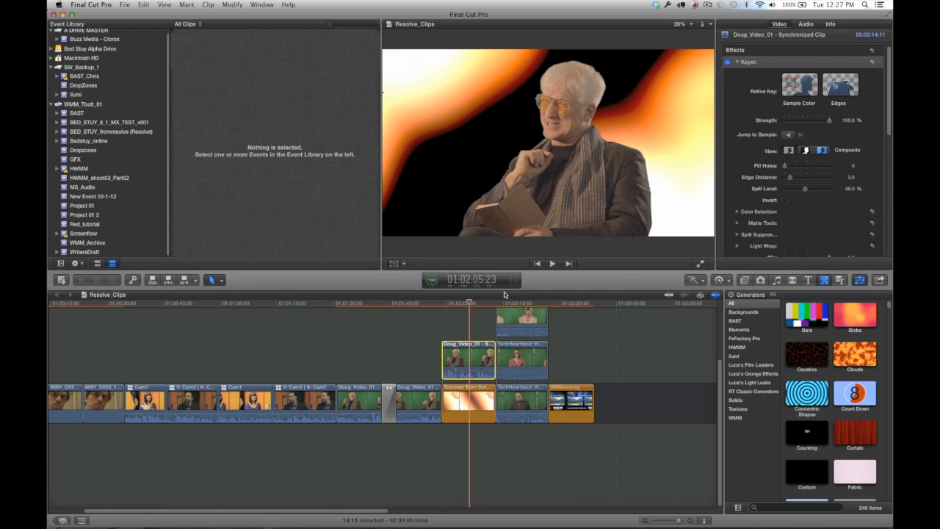
# Go to the four-way split-screen section and examine the C2 Split Animator settings of the topmost clip
pyautogui.moveTo(479, 304); pyautogui.dragTo(519, 328)
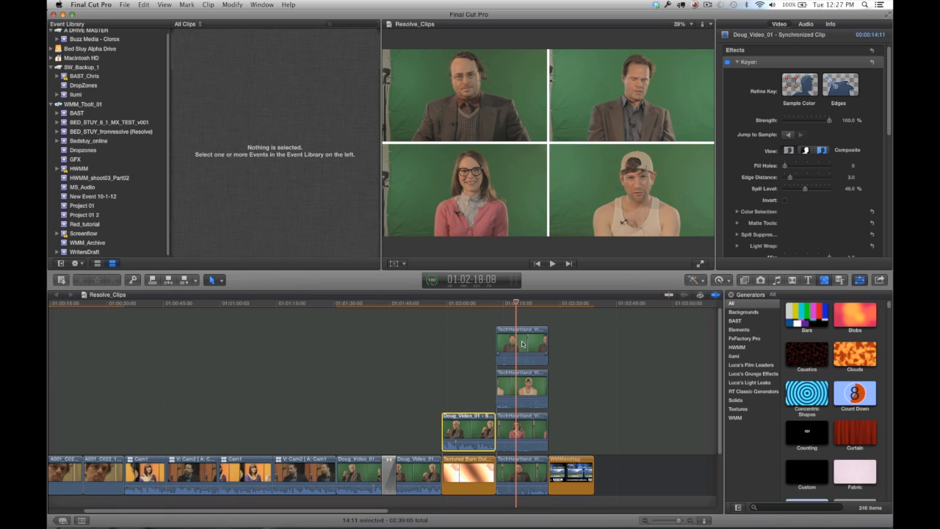
pyautogui.click(522, 343)
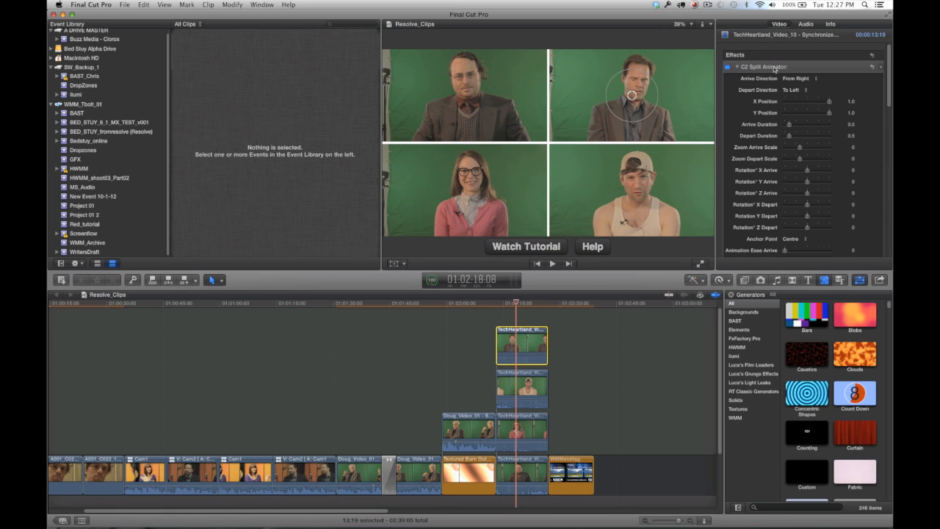
pyautogui.scroll(-1, 753, 104)
pyautogui.scroll(-8, 753, 103)
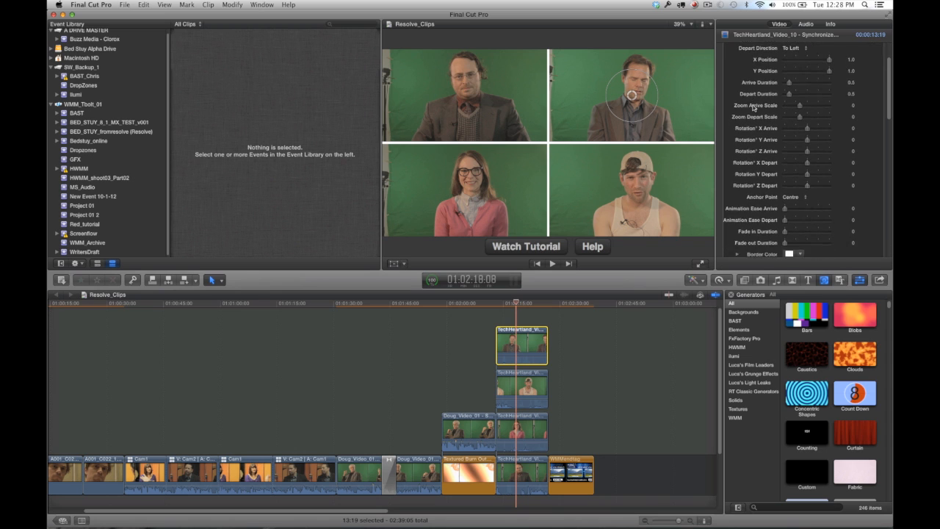
pyautogui.scroll(-2, 753, 109)
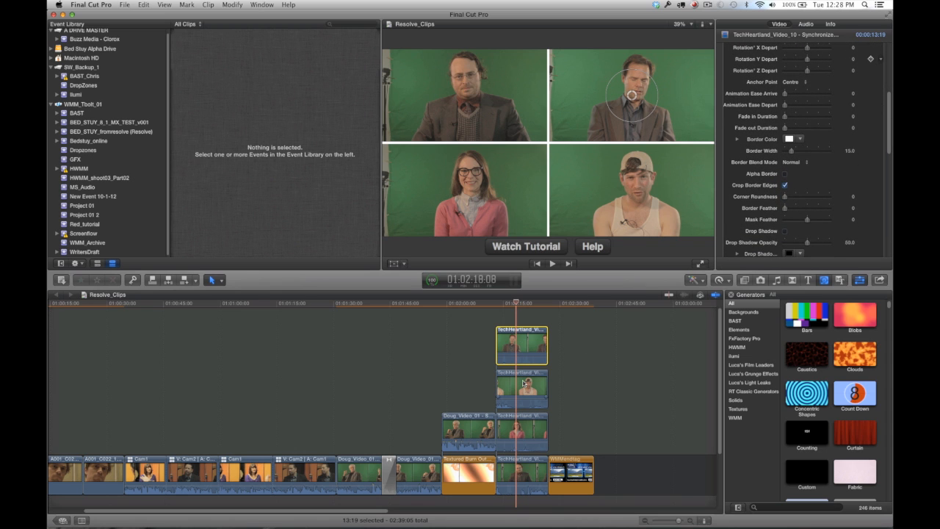
# Check the C2 Split Animator settings of the other three split-screen clips and preview the WMM end tag generator
pyautogui.click(524, 383)
pyautogui.click(521, 434)
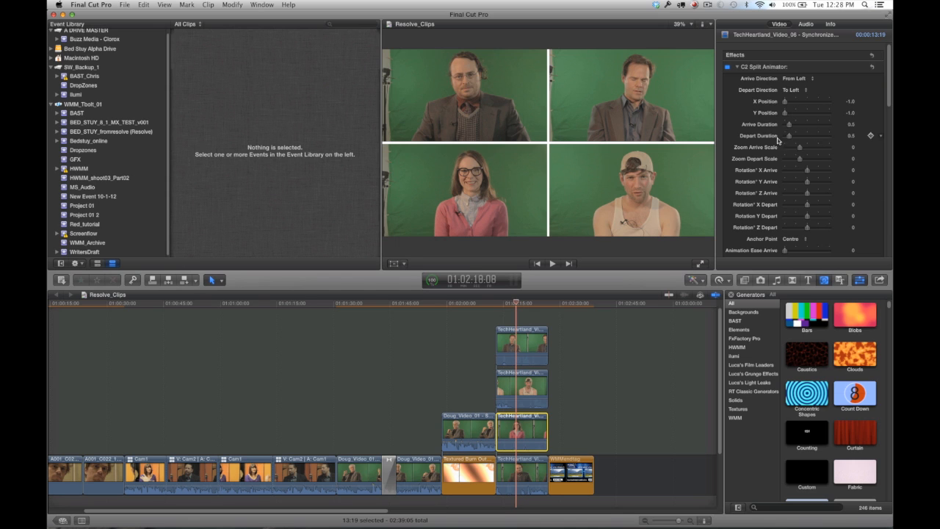
pyautogui.click(526, 472)
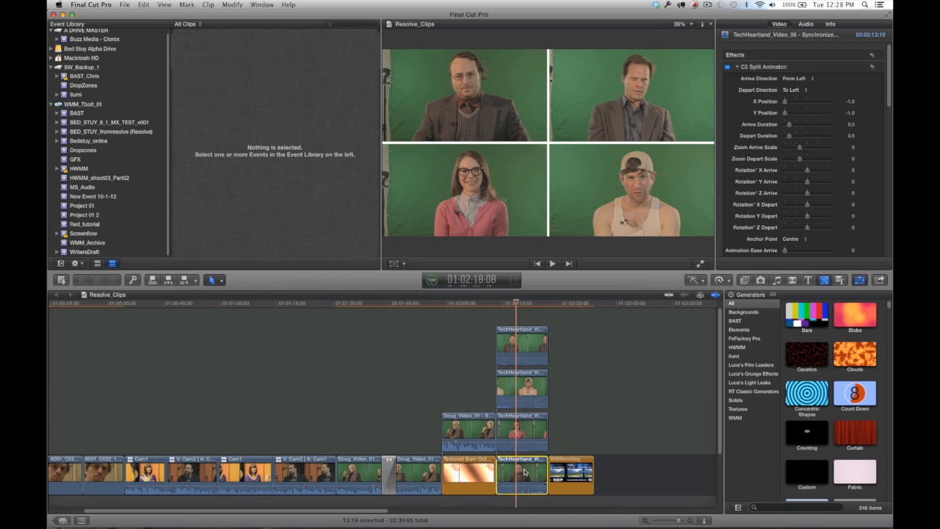
pyautogui.click(527, 303)
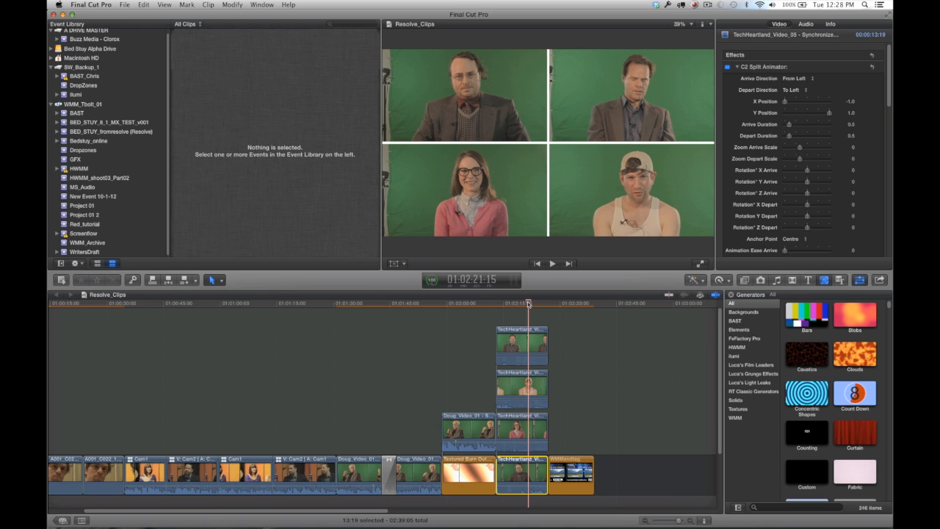
pyautogui.click(571, 305)
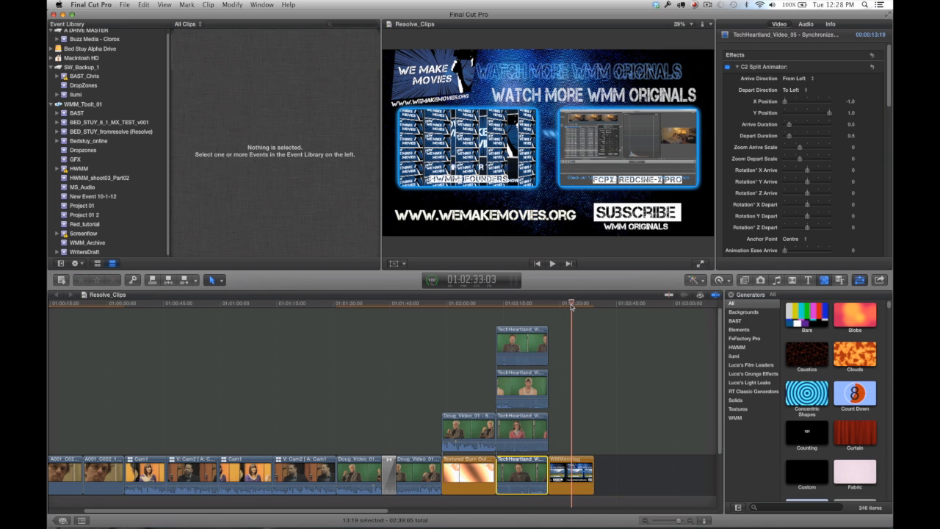
# Skim through the WMM end tag at the end of the timeline, select it and examine its generator settings
pyautogui.moveTo(555, 305); pyautogui.dragTo(577, 301)
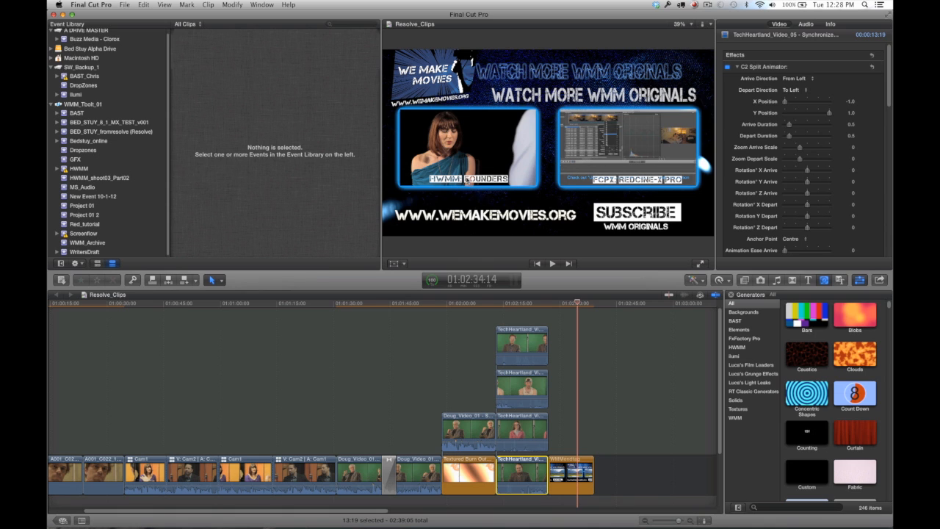
pyautogui.click(572, 474)
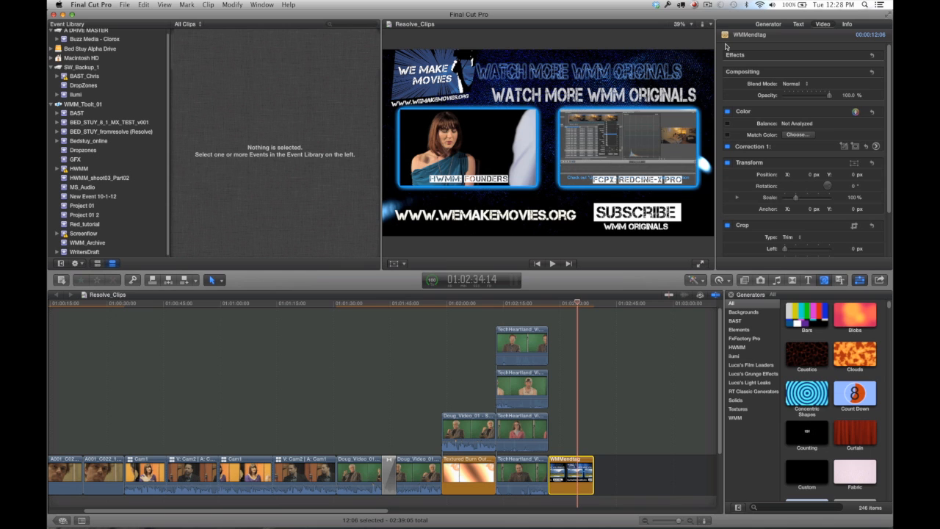
pyautogui.click(769, 24)
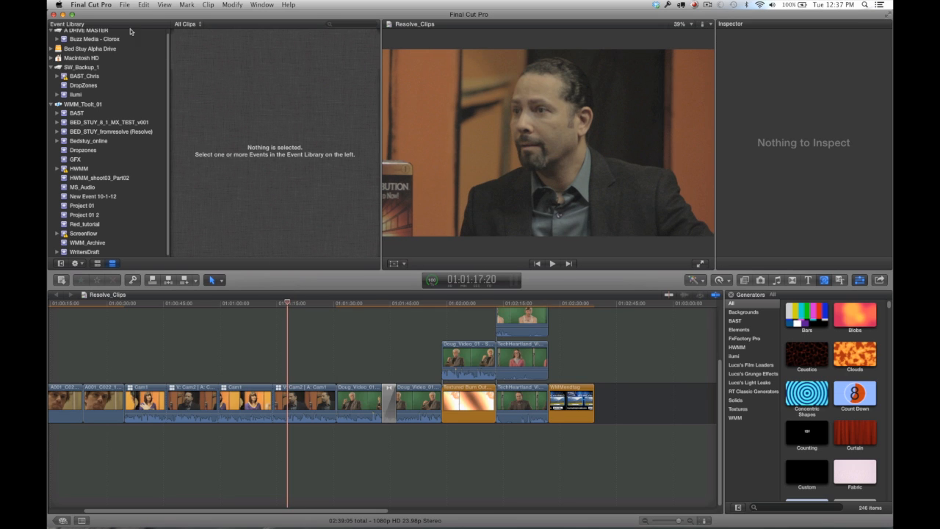
# Export the Resolve_Clips project as XML into the ToResolve folder inside Resolve's XML folder, keeping General View metadata
pyautogui.click(125, 5)
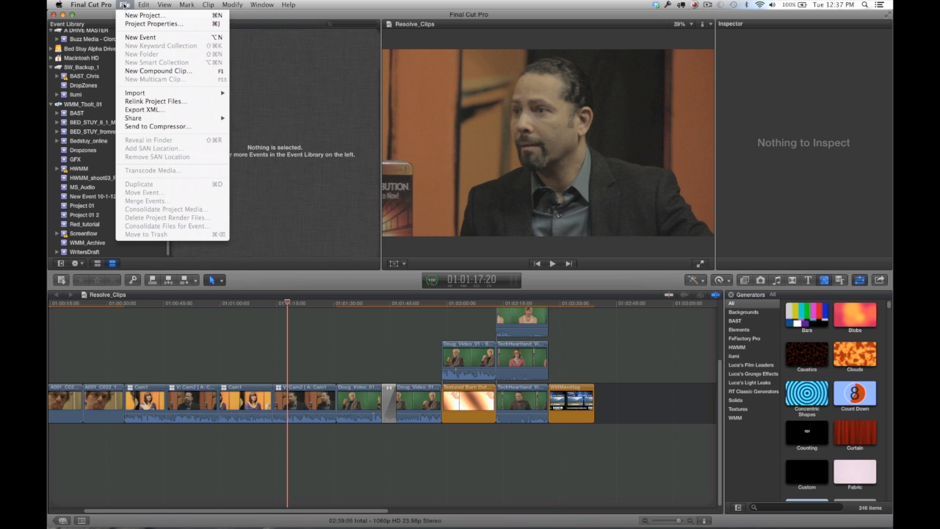
pyautogui.click(144, 109)
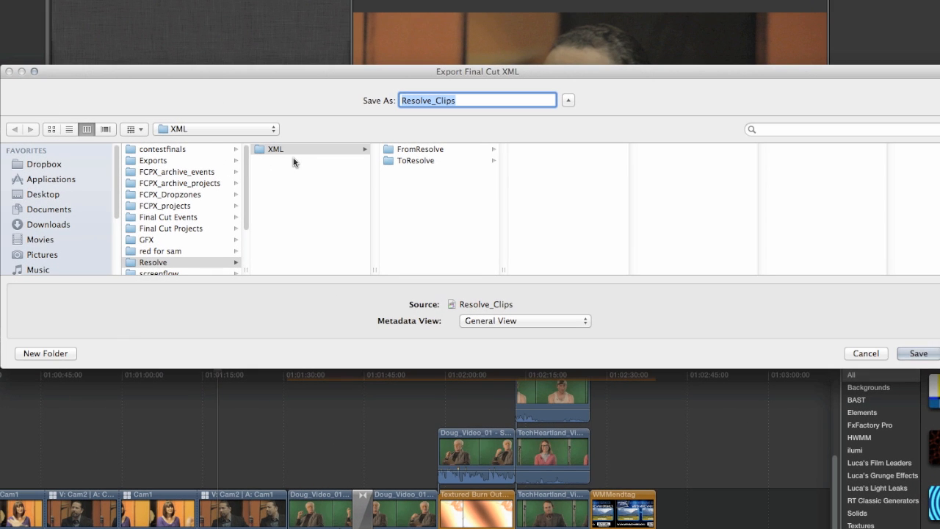
pyautogui.click(390, 160)
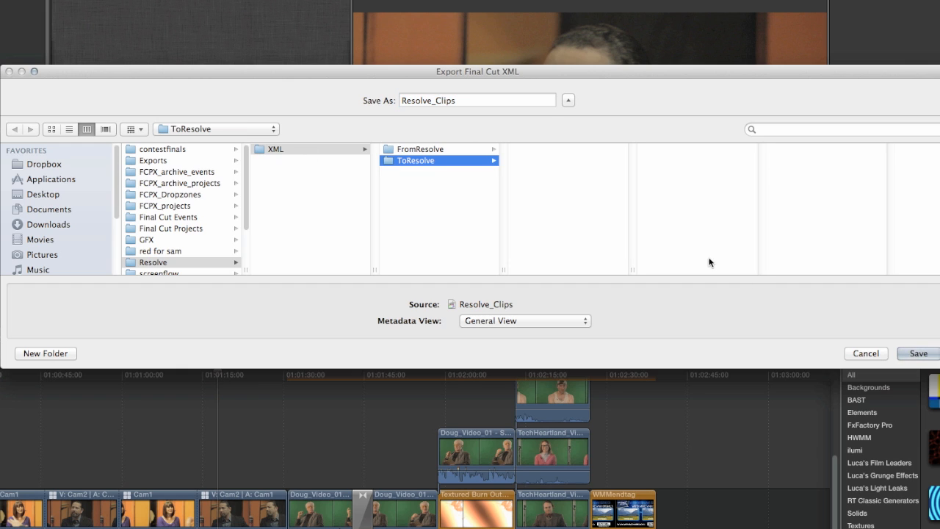
pyautogui.click(918, 353)
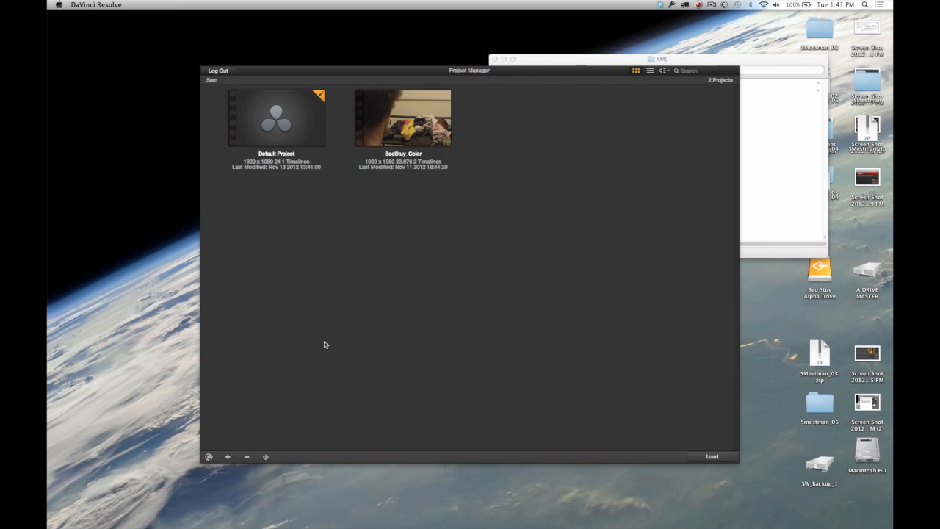
# Switch to DaVinci Resolve, create a project named Resolve_Clips and open it
pyautogui.click(228, 457)
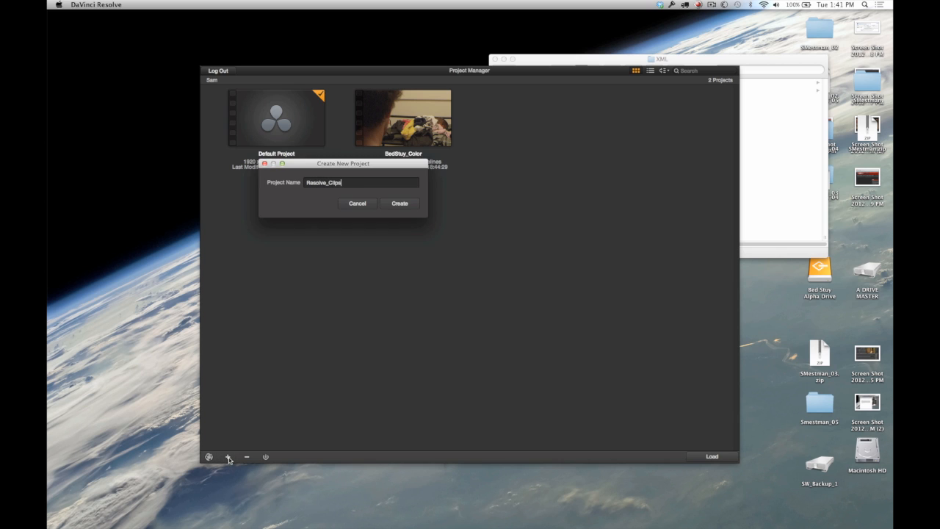
pyautogui.click(397, 203)
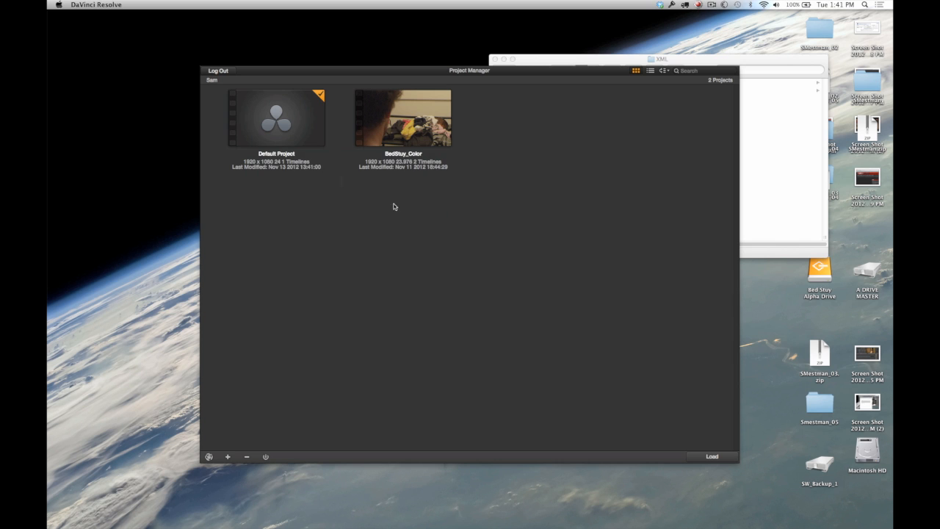
pyautogui.doubleClick(273, 124)
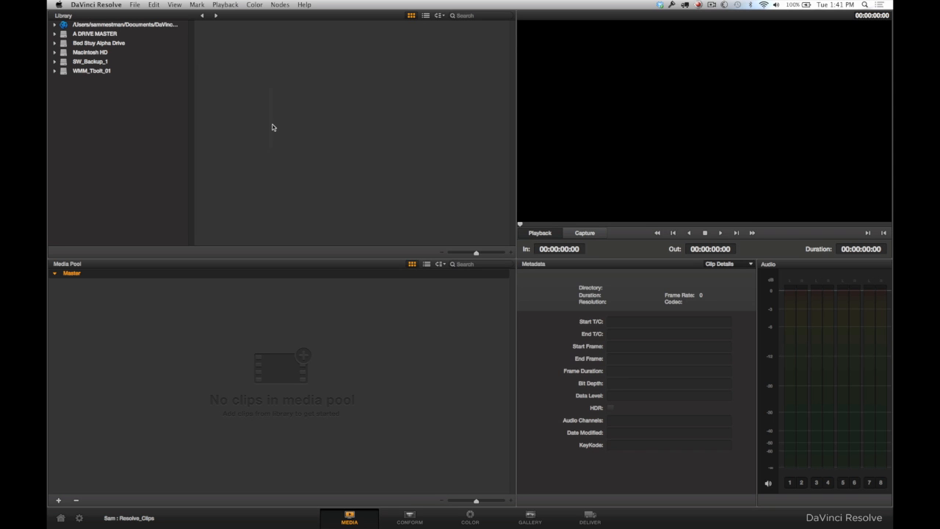
# Browse the library on the WMM_Tbolt_01 drive to the HWMM event's Original Media folder inside Final Cut Events
pyautogui.click(54, 71)
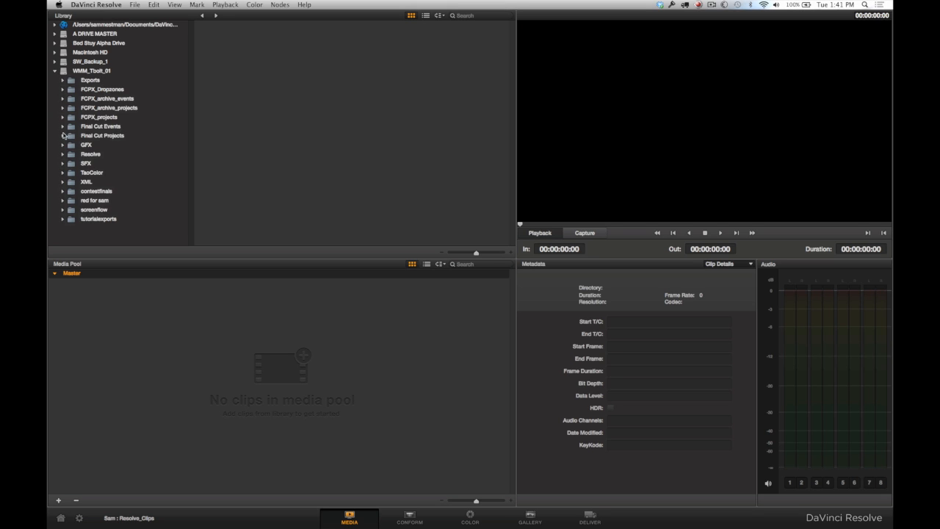
pyautogui.click(63, 128)
pyautogui.scroll(-5, 63, 130)
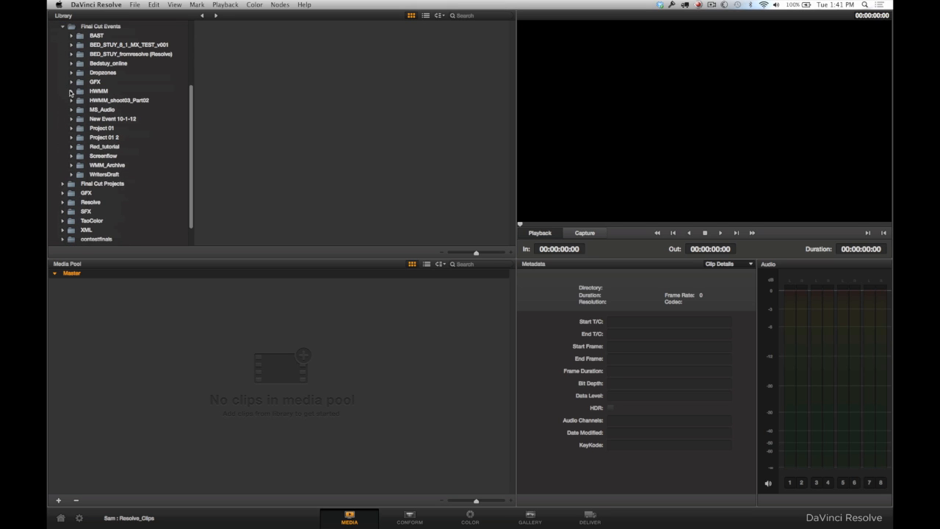
pyautogui.click(71, 91)
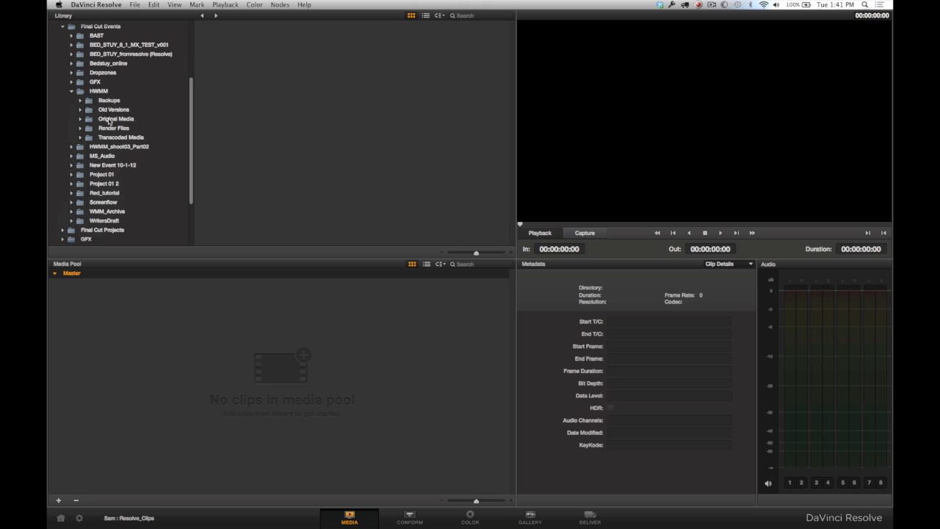
pyautogui.click(108, 120)
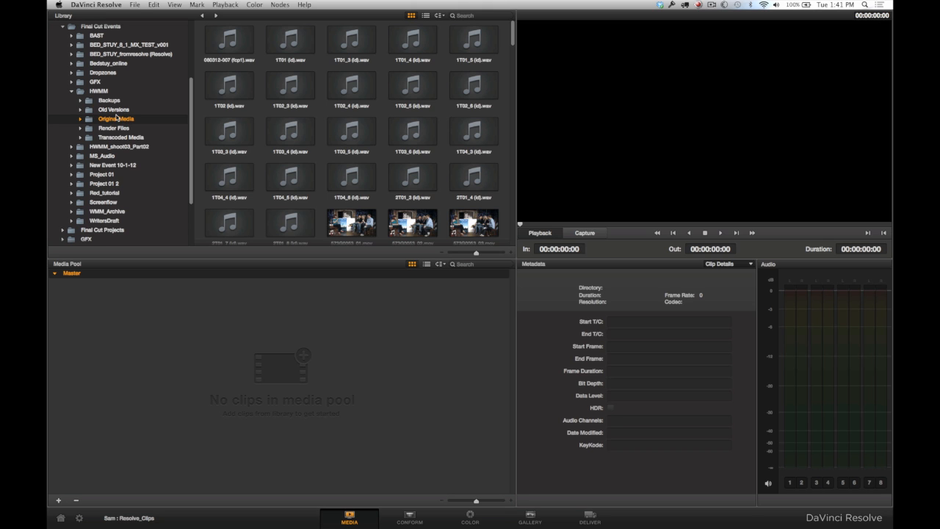
# Add the five consecutive clips from MVI_2330.mov to MVI_6790.mov to the media pool and view them on the Conform page
pyautogui.moveTo(513, 40); pyautogui.dragTo(228, 121)
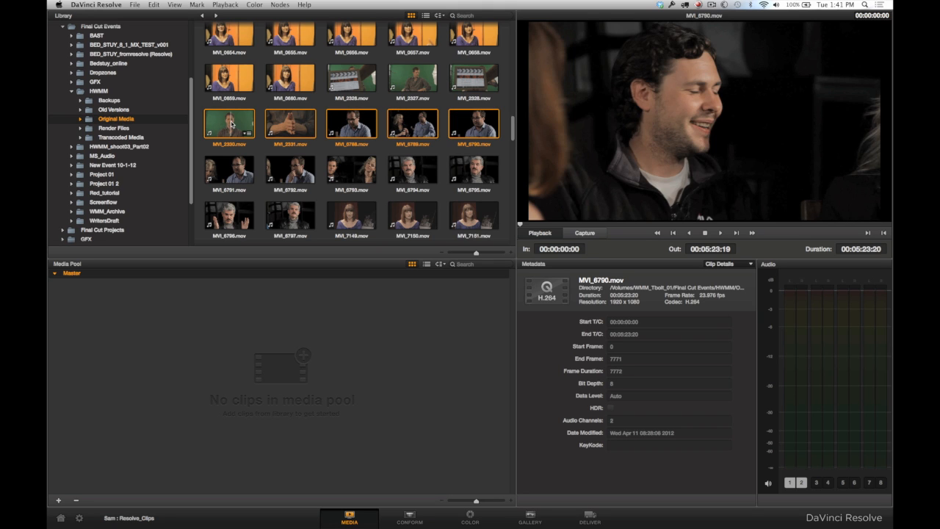
pyautogui.moveTo(231, 123); pyautogui.dragTo(216, 339)
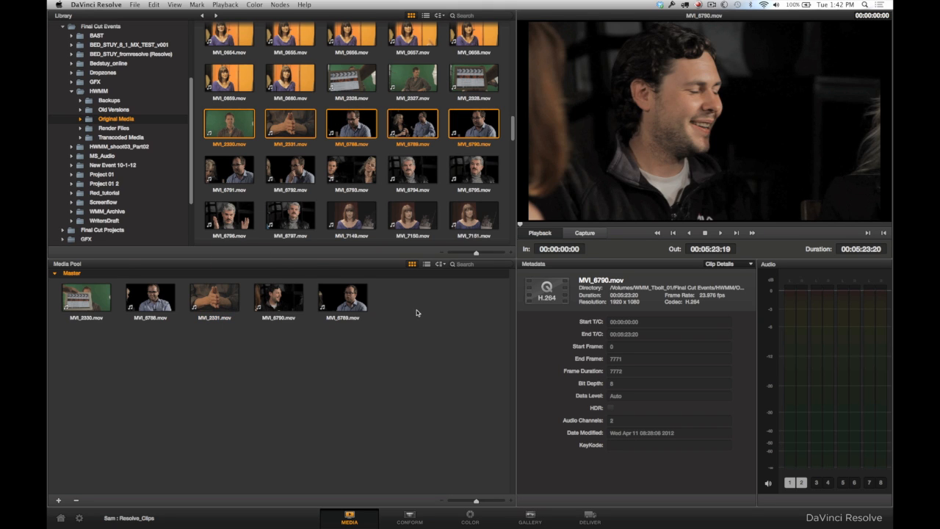
pyautogui.click(92, 309)
pyautogui.click(226, 370)
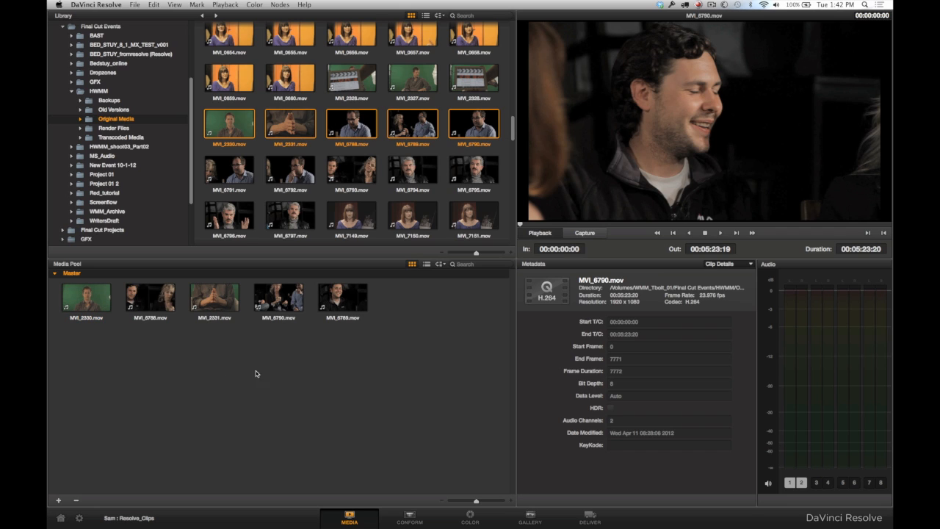
pyautogui.click(411, 519)
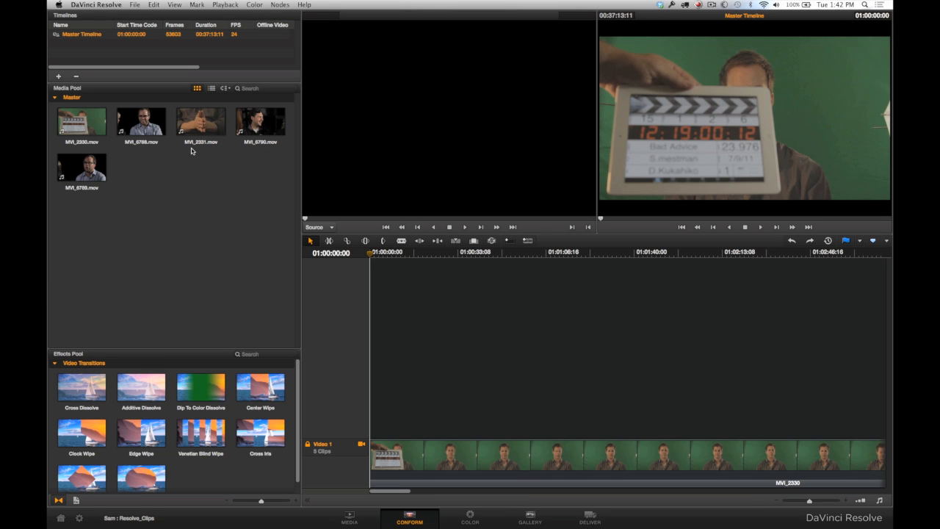
# Go back to the Media page and remove all five clips from the media pool
pyautogui.click(351, 518)
pyautogui.moveTo(429, 297); pyautogui.dragTo(74, 308)
pyautogui.press('Delete')
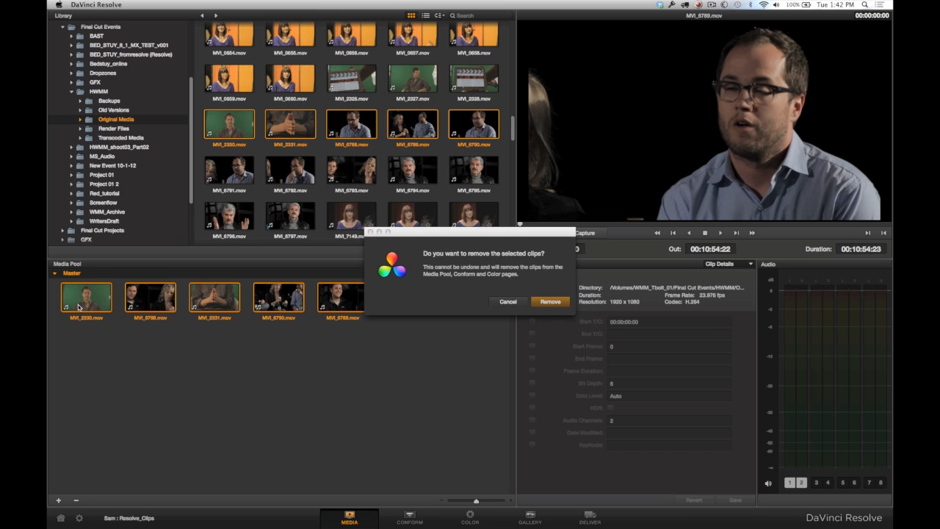
pyautogui.click(550, 301)
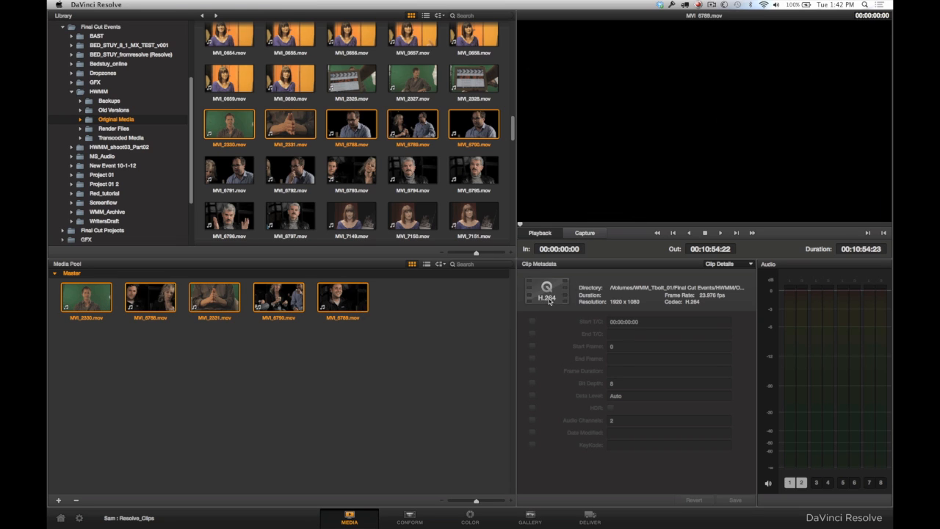
# On the Conform page, import Resolve_Clips.fcpxml from the ToResolve folder as a timeline with sizing information enabled
pyautogui.click(408, 518)
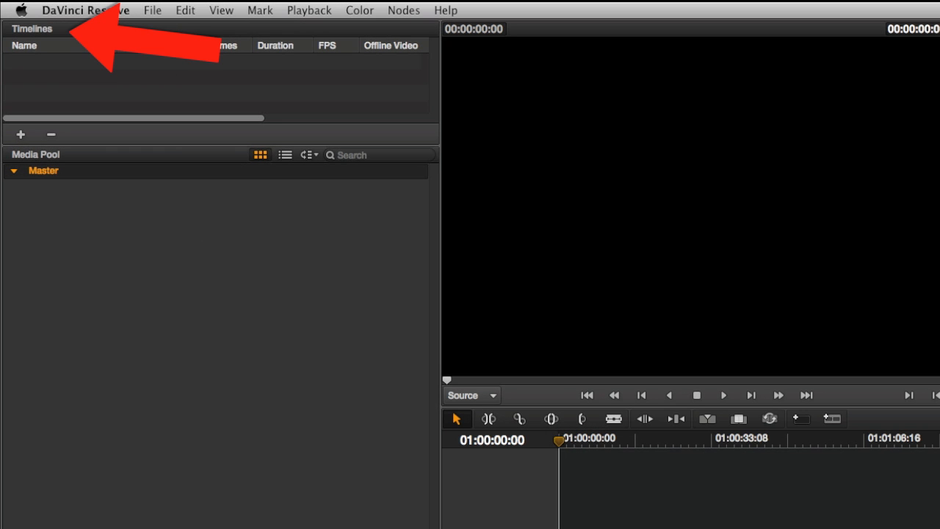
pyautogui.rightClick(68, 66)
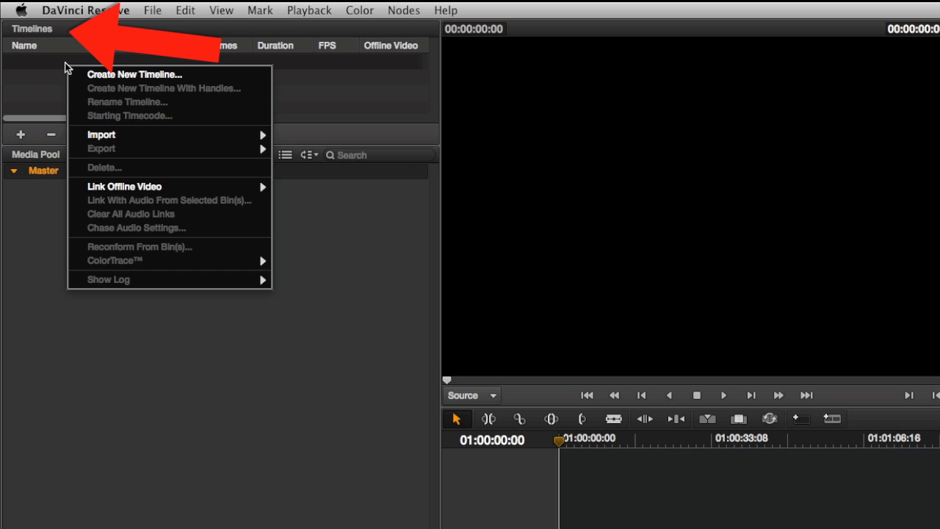
pyautogui.moveTo(94, 136)
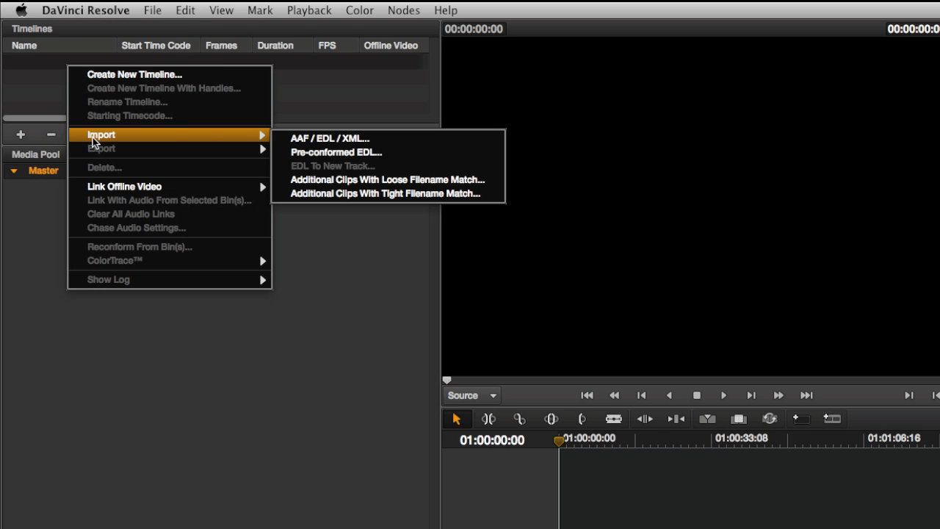
pyautogui.click(294, 137)
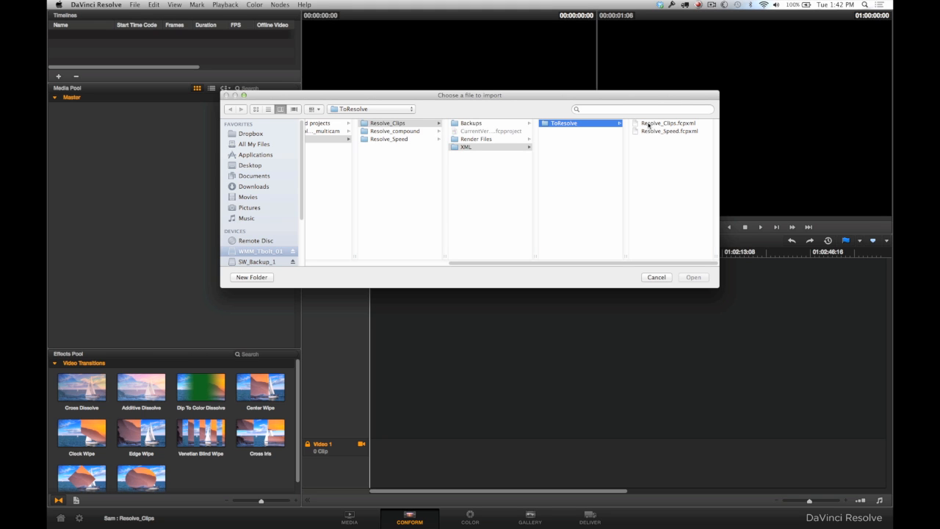
pyautogui.click(649, 125)
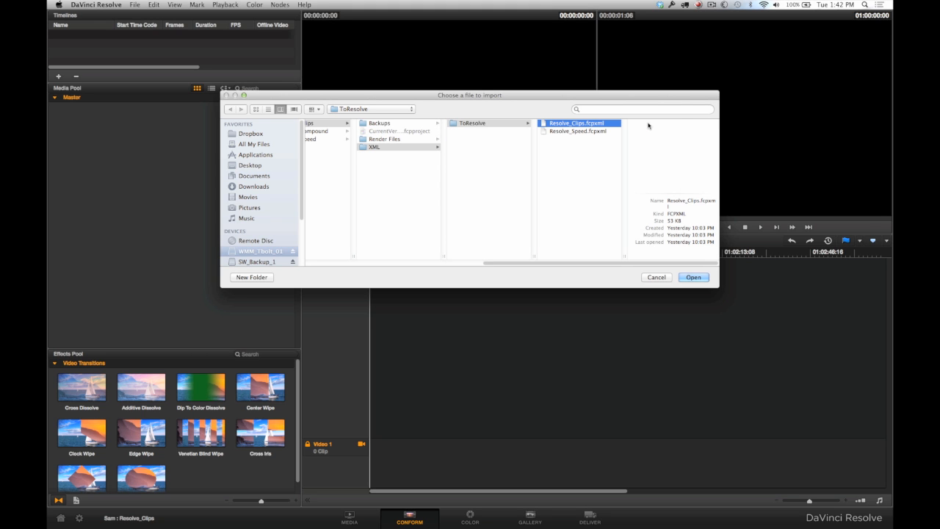
pyautogui.click(694, 278)
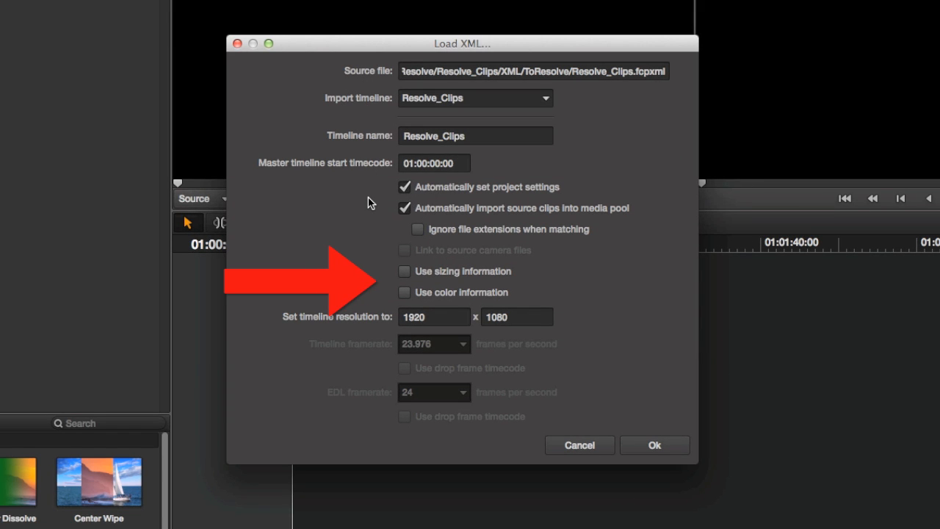
pyautogui.click(406, 272)
pyautogui.click(655, 446)
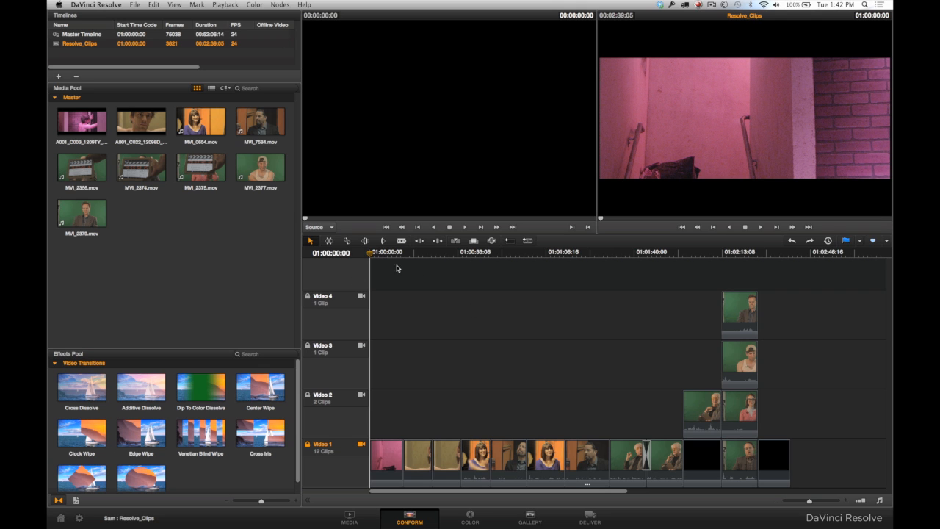
# Scrub through the imported Resolve_Clips timeline to check its clips, including the dissolve between the green-screen clips
pyautogui.moveTo(381, 255); pyautogui.dragTo(611, 294)
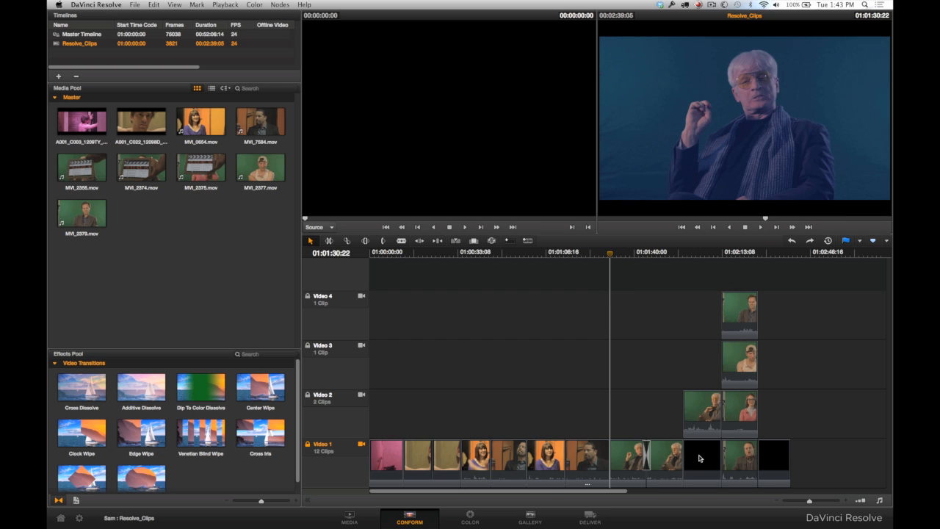
pyautogui.click(621, 256)
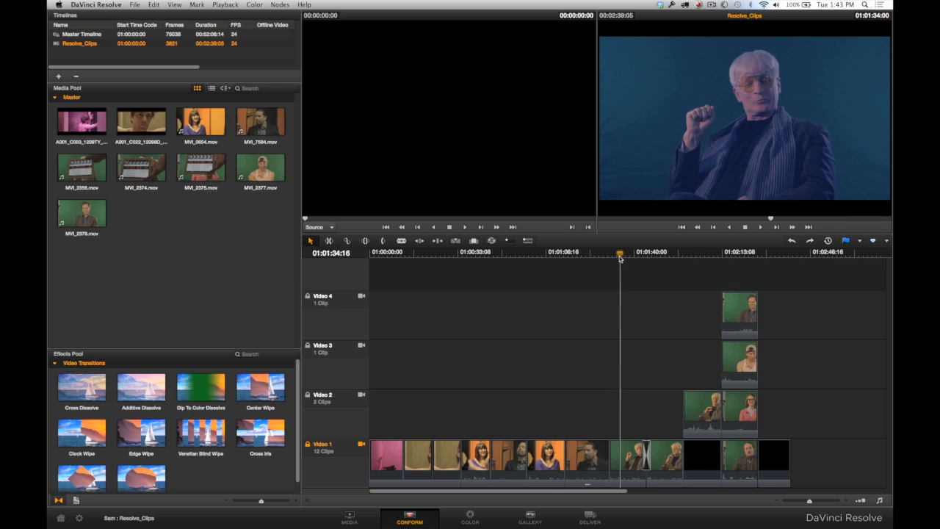
pyautogui.click(664, 255)
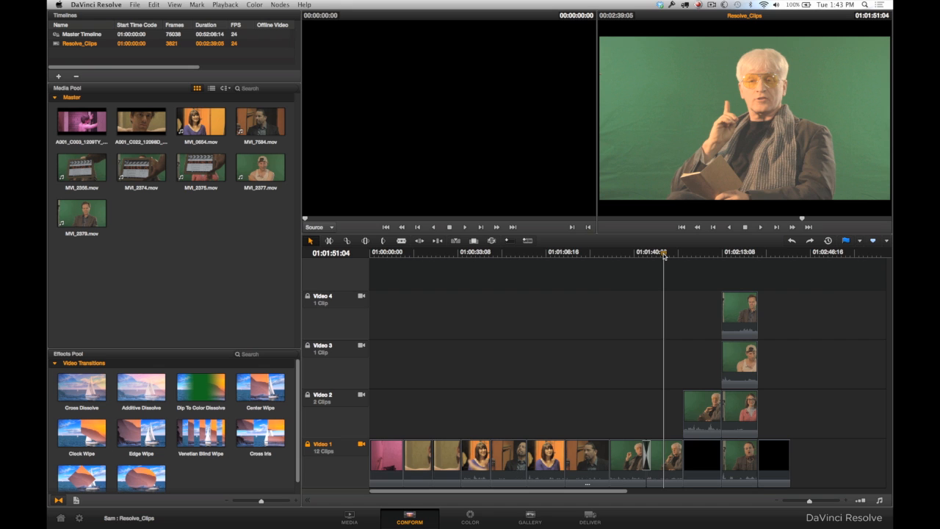
pyautogui.click(589, 255)
pyautogui.moveTo(557, 255); pyautogui.dragTo(389, 255)
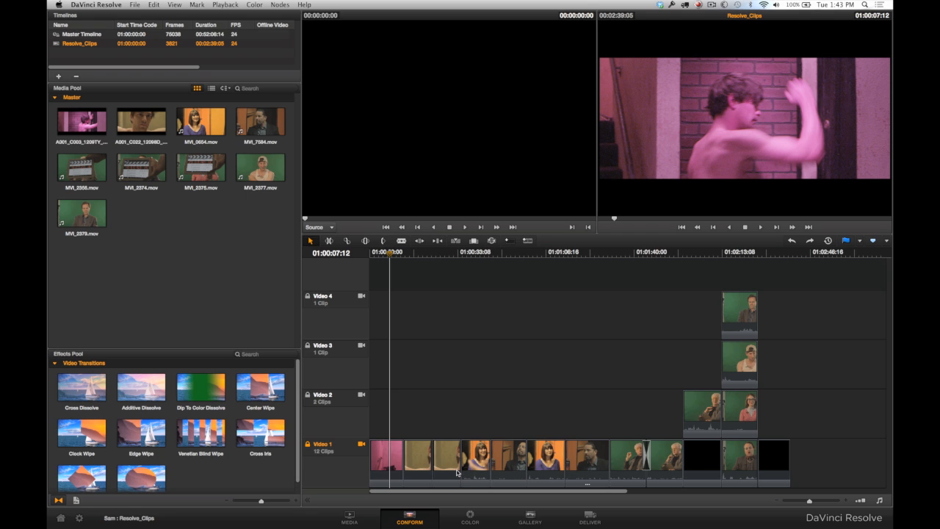
# Select the first pink-tinted clip, play it from the timeline start, and continue viewing it on the Color page
pyautogui.click(384, 458)
pyautogui.moveTo(378, 256); pyautogui.dragTo(359, 254)
pyautogui.press('space')
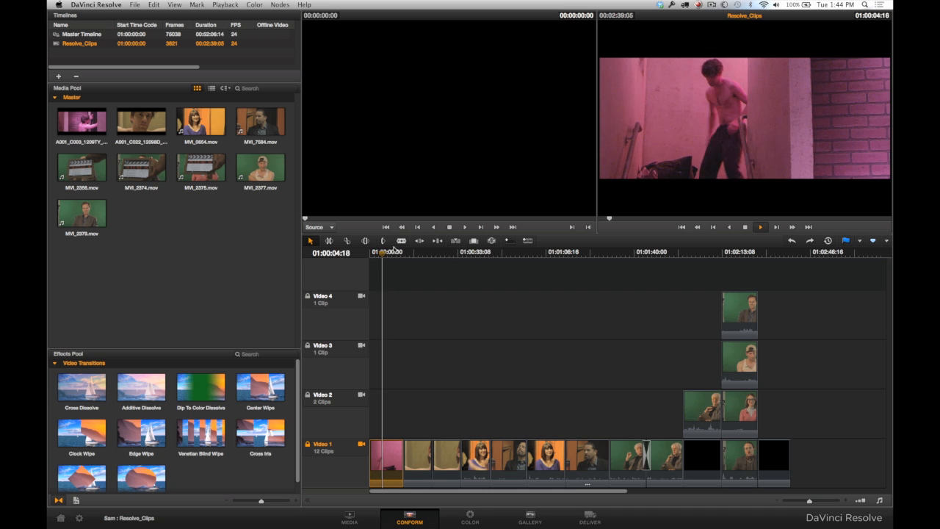
pyautogui.press('space')
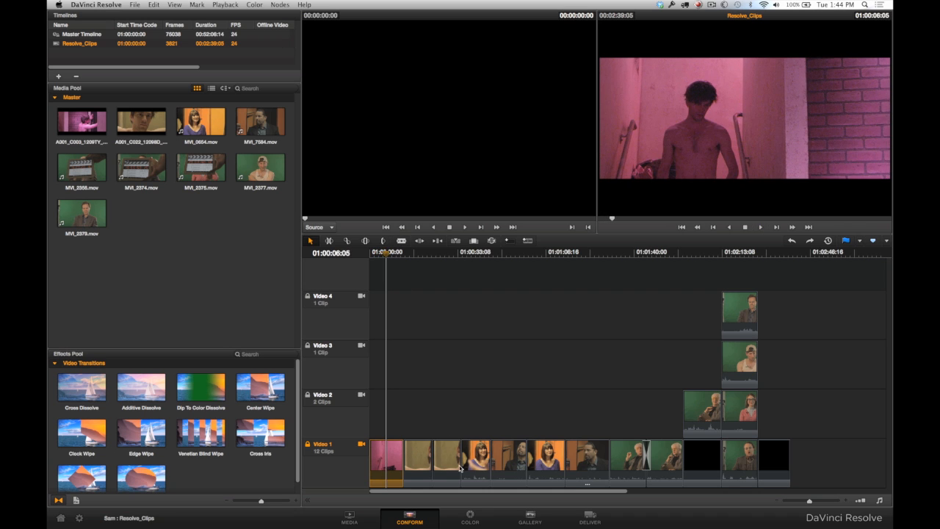
pyautogui.click(470, 517)
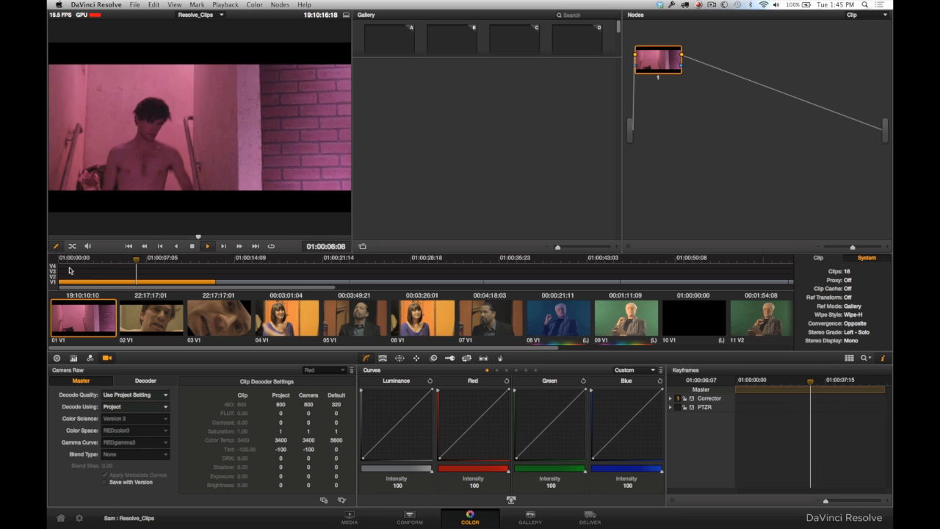
pyautogui.press('space')
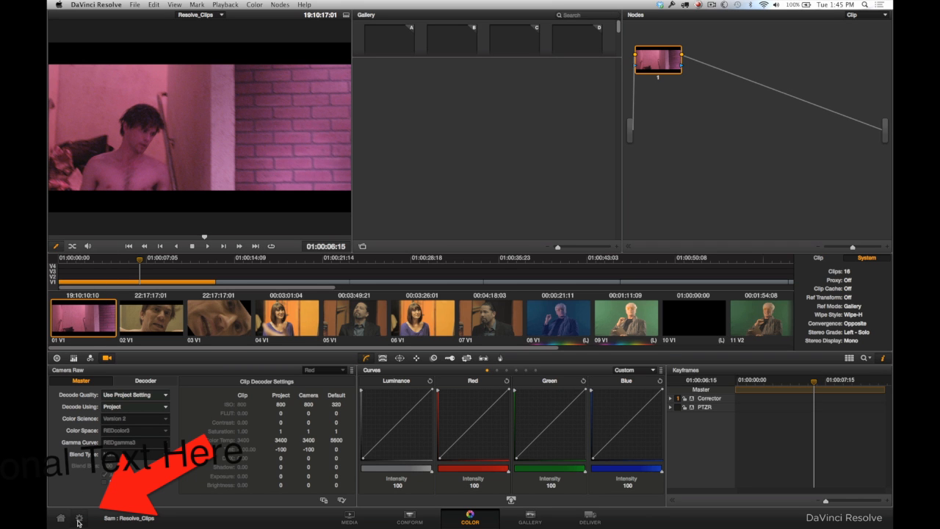
# In the project's Camera Raw settings, set the Red decode quality to Quarter Res. Good, then play the first pink-tinted clip
pyautogui.click(79, 520)
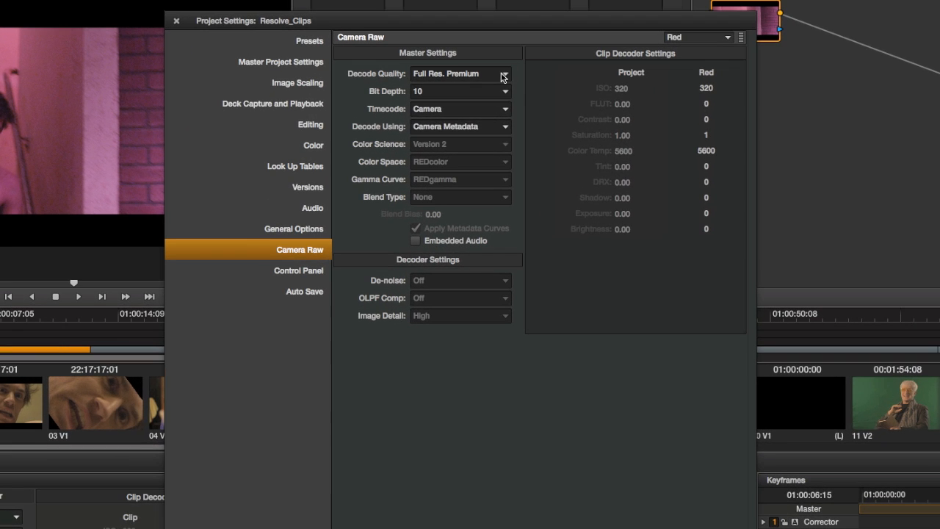
pyautogui.click(504, 76)
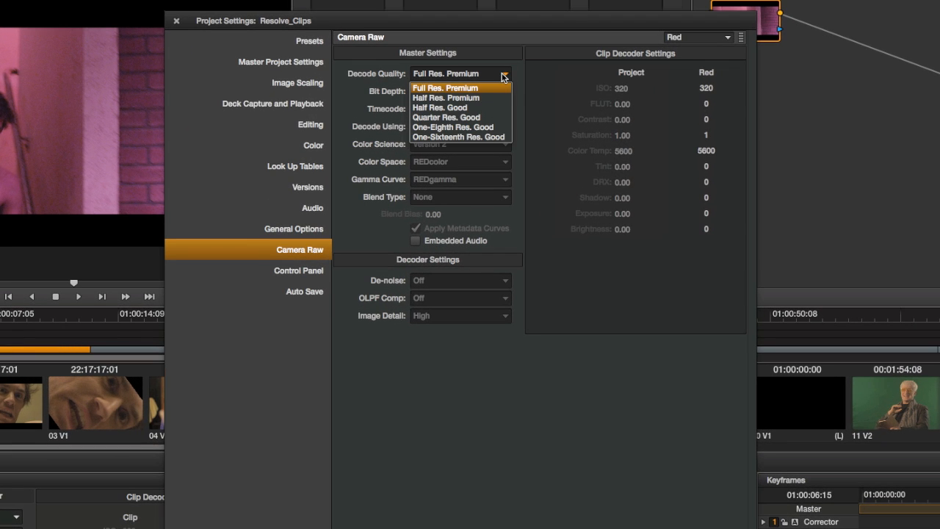
pyautogui.click(463, 117)
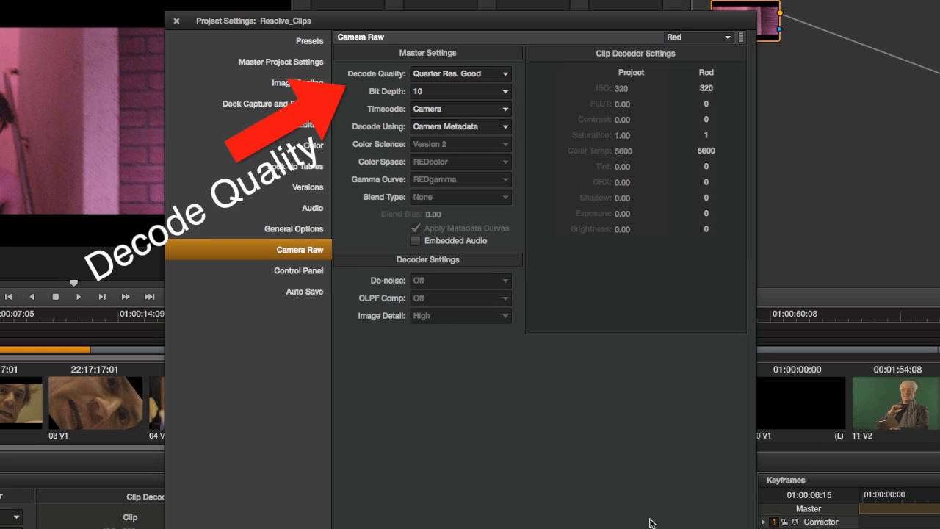
pyautogui.click(176, 21)
pyautogui.press('space')
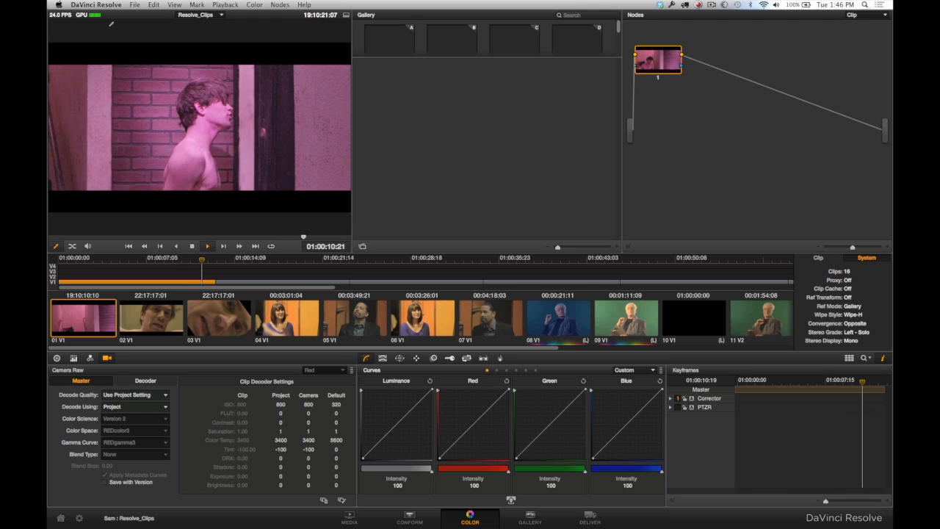
pyautogui.click(114, 315)
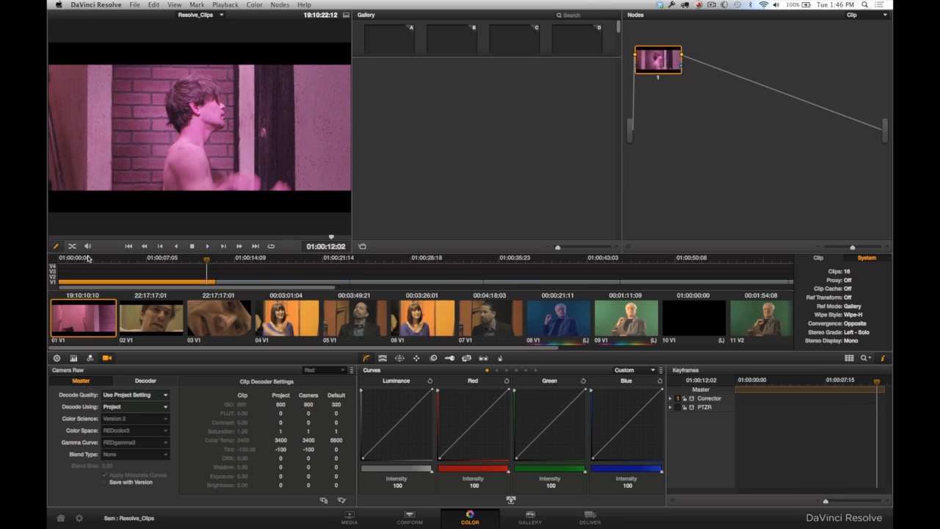
# Go back near the start of the first clip and set its Camera Raw decoding to use Clip settings
pyautogui.click(94, 261)
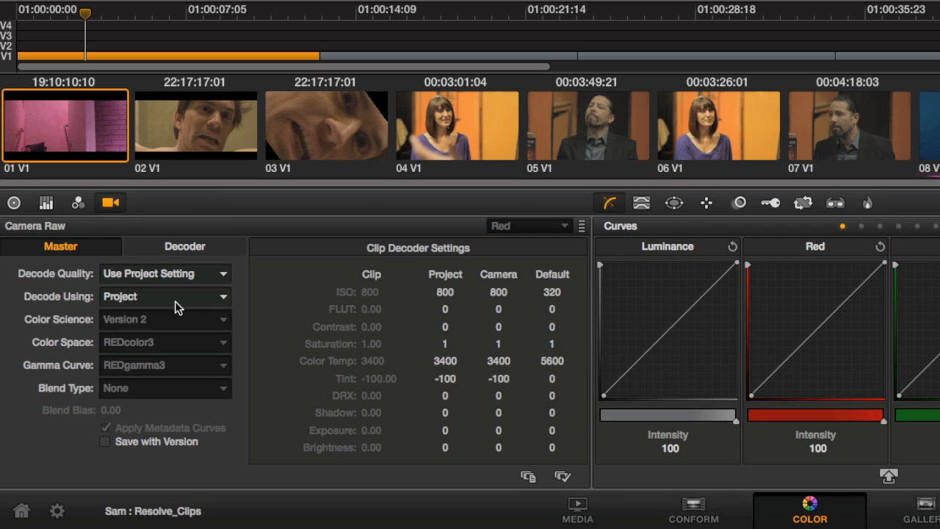
pyautogui.click(223, 298)
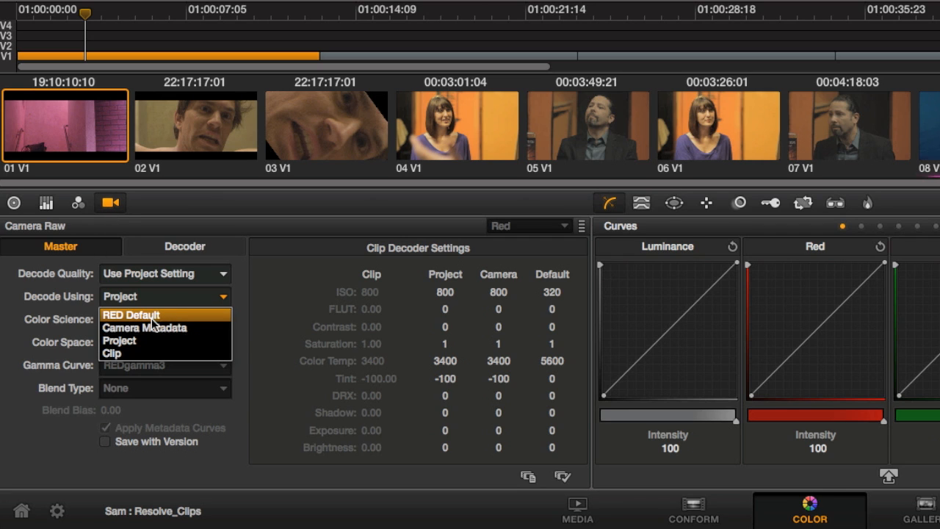
pyautogui.click(124, 350)
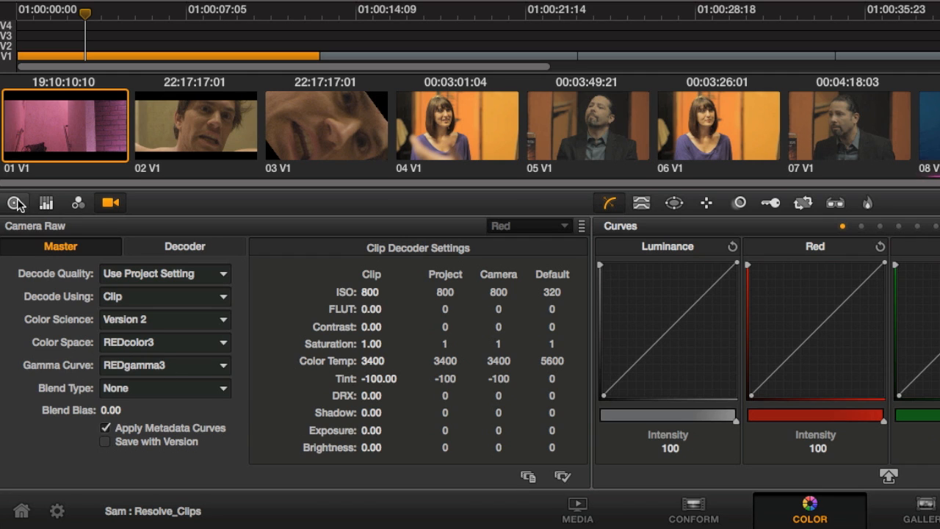
# Step through the remaining timeline clips from clip 02 onward, checking each one's image, sizing and Camera Raw settings
pyautogui.click(180, 85)
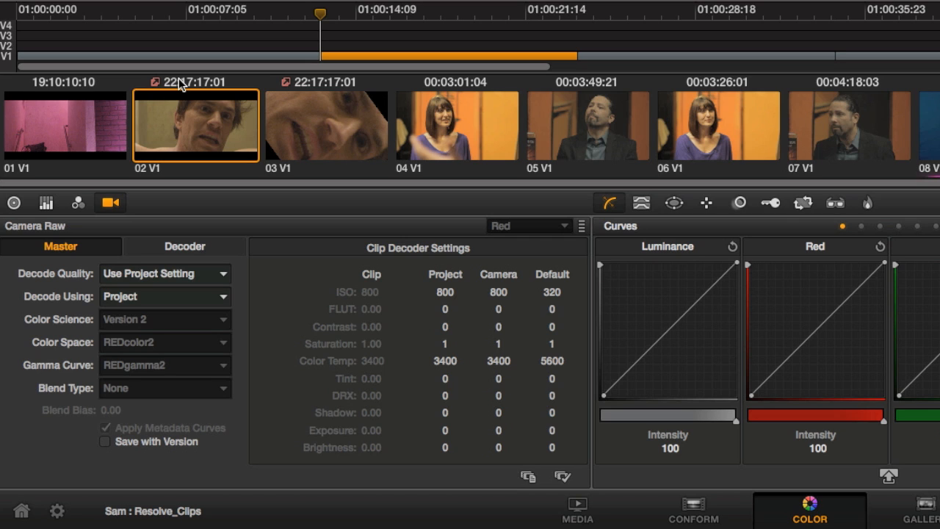
pyautogui.press('Down')
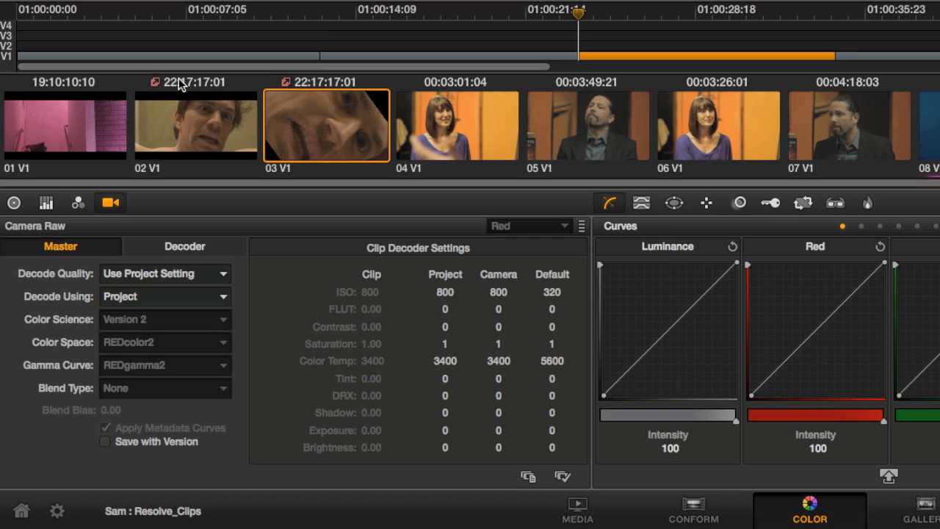
pyautogui.moveTo(597, 16); pyautogui.dragTo(723, 18)
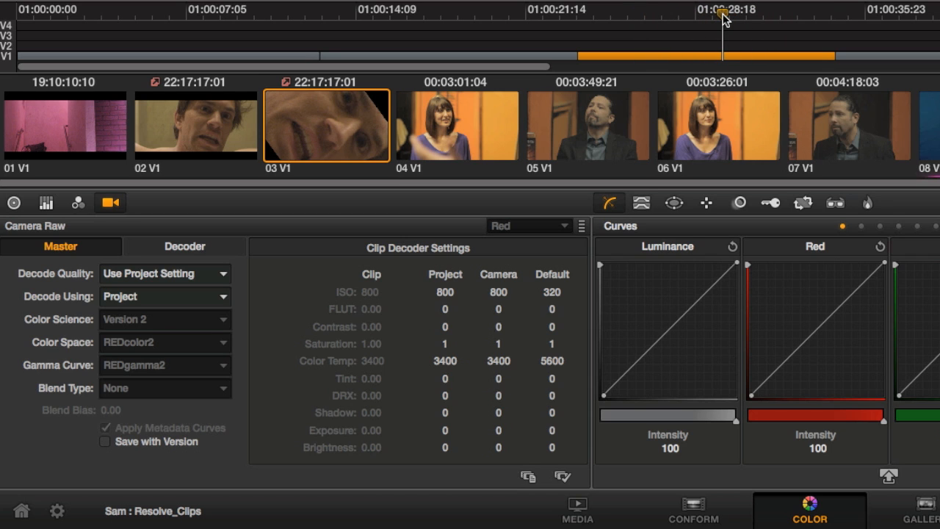
pyautogui.press('Down')
pyautogui.press('Down')
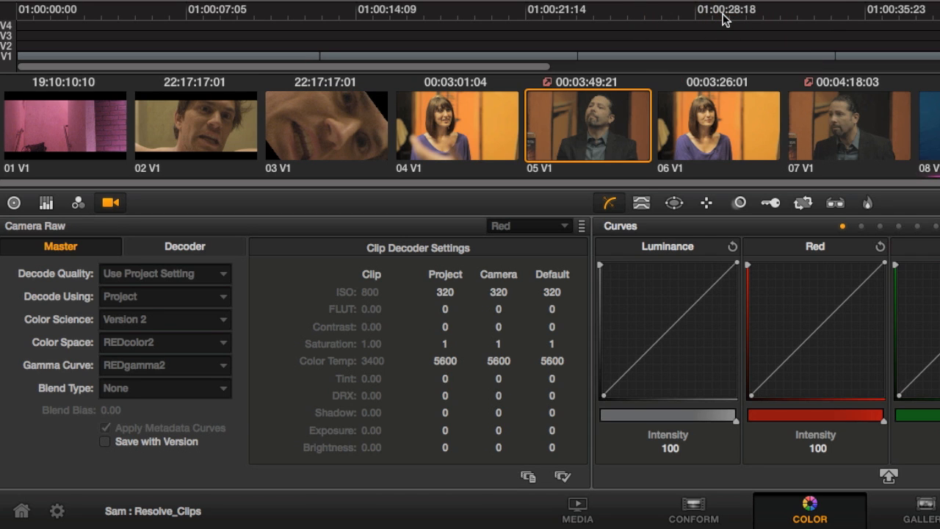
pyautogui.press('Down')
pyautogui.press('Down')
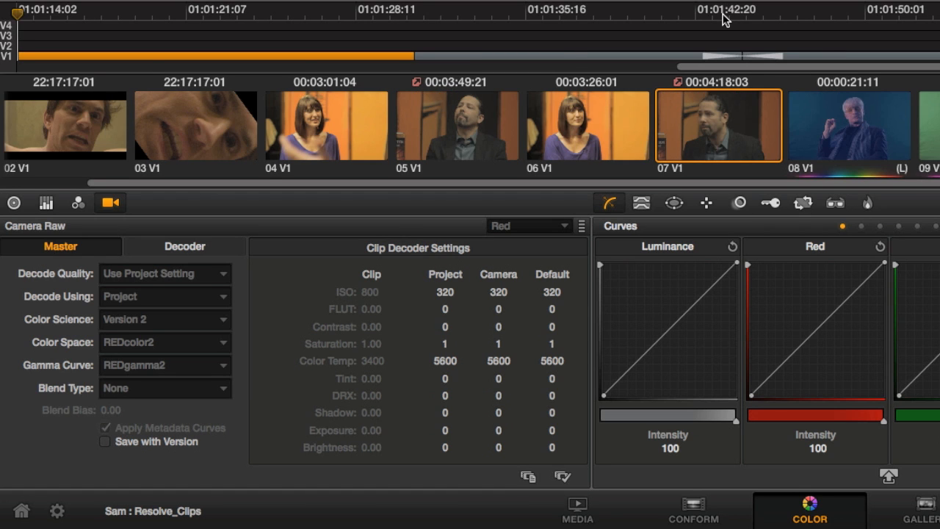
pyautogui.press('Down')
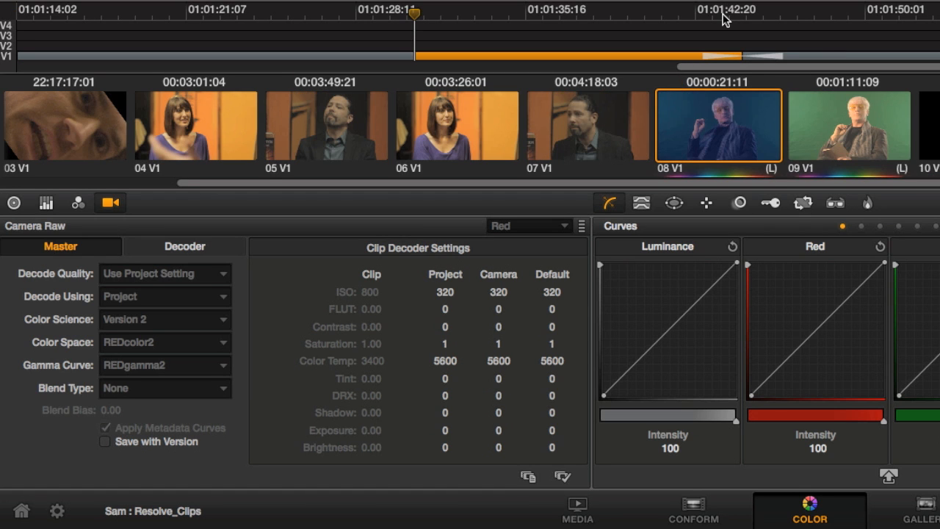
pyautogui.moveTo(581, 15); pyautogui.dragTo(861, 42)
pyautogui.press('Down')
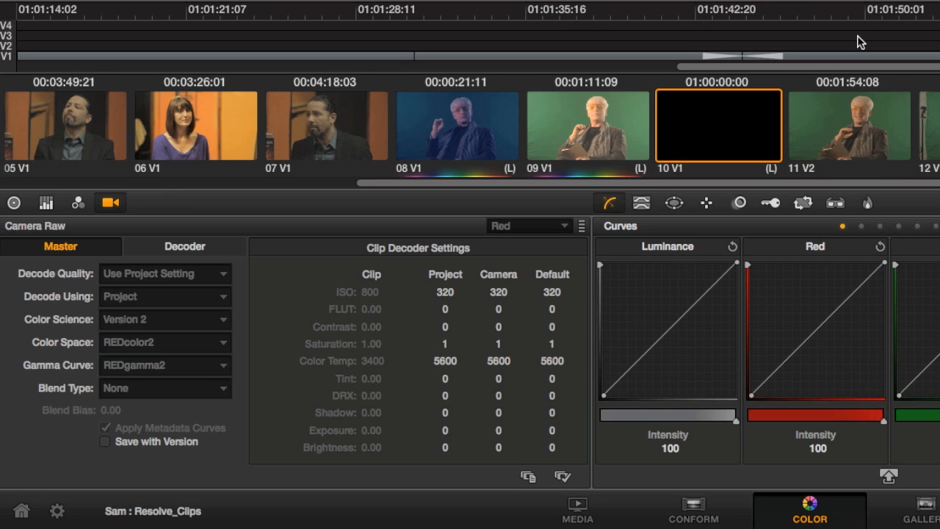
pyautogui.press('Down')
pyautogui.press('Down')
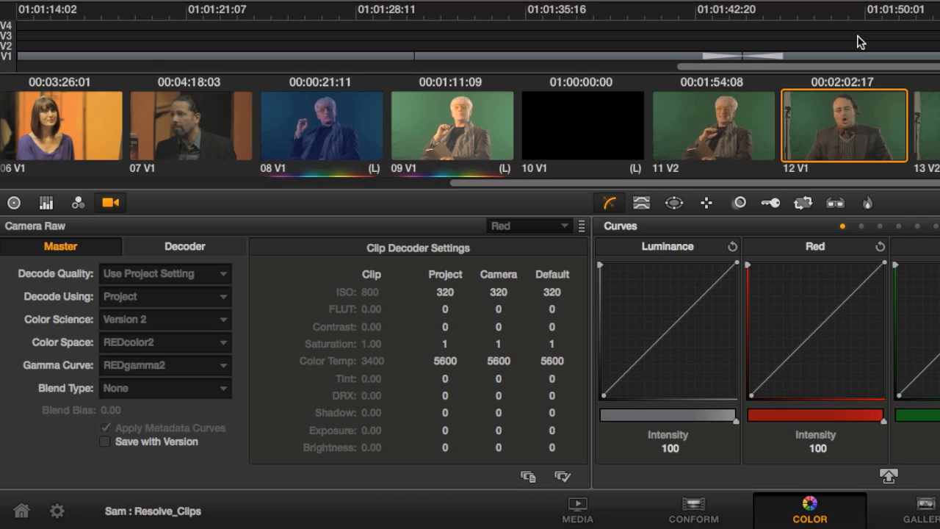
pyautogui.press('Down')
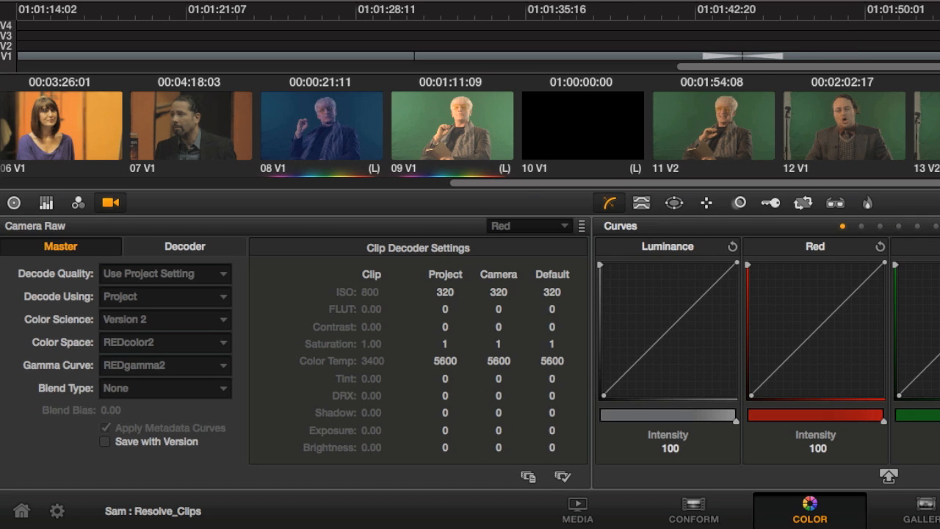
# On the Deliver page, set the project's Red decode quality to Half Res. Premium and apply it
pyautogui.hotkey('shift', '8')
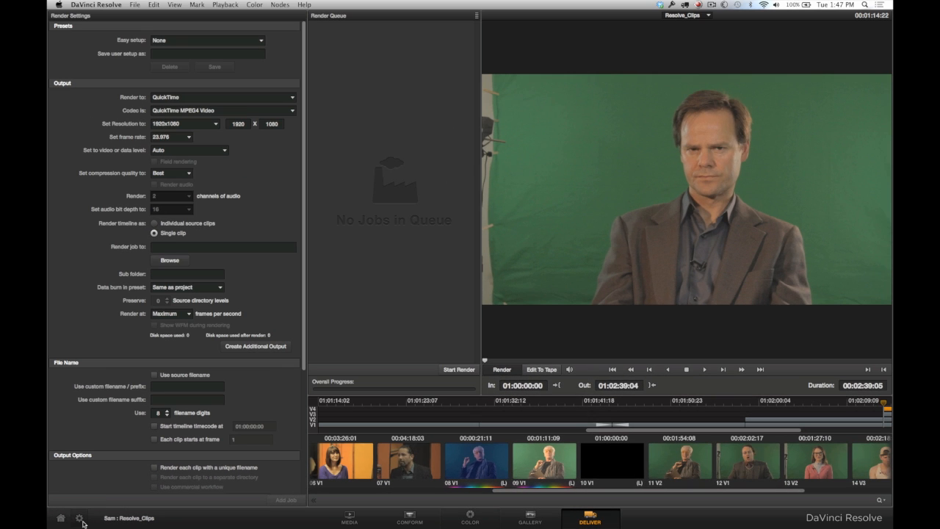
pyautogui.click(81, 520)
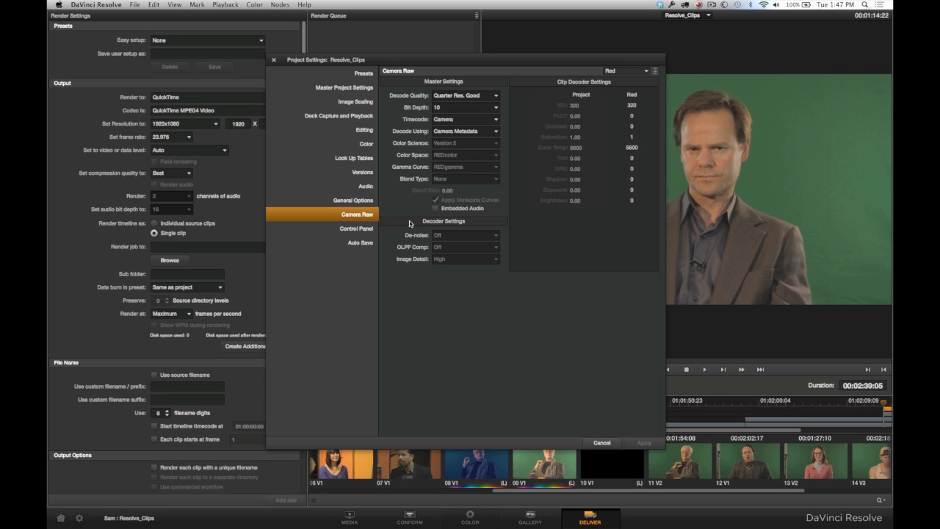
pyautogui.click(496, 96)
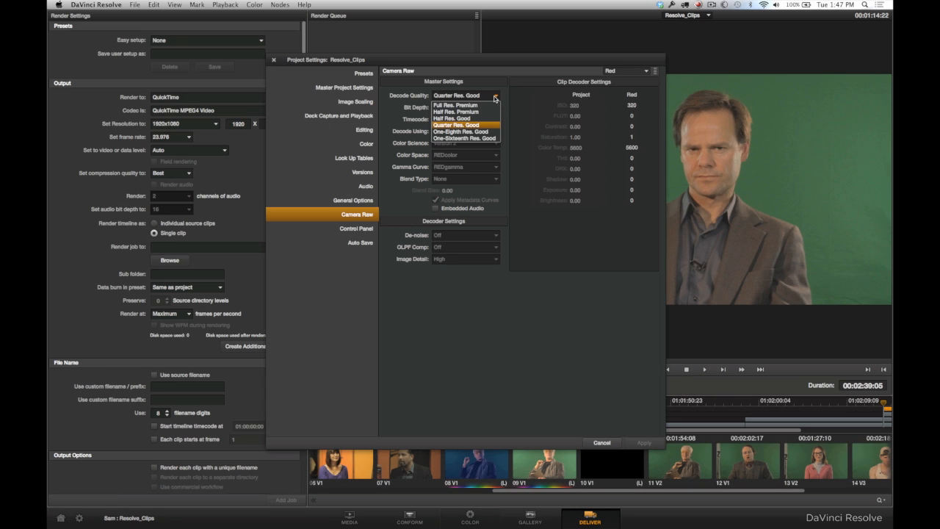
pyautogui.click(470, 113)
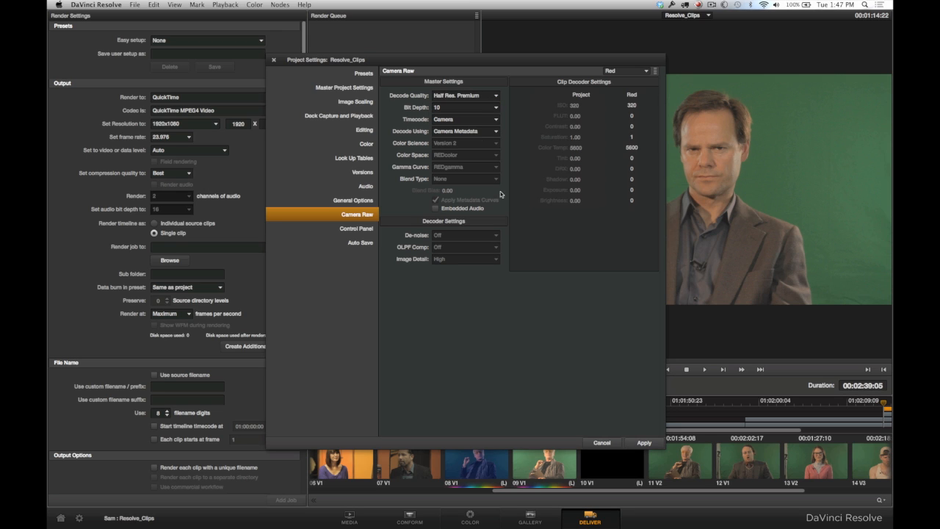
pyautogui.click(643, 443)
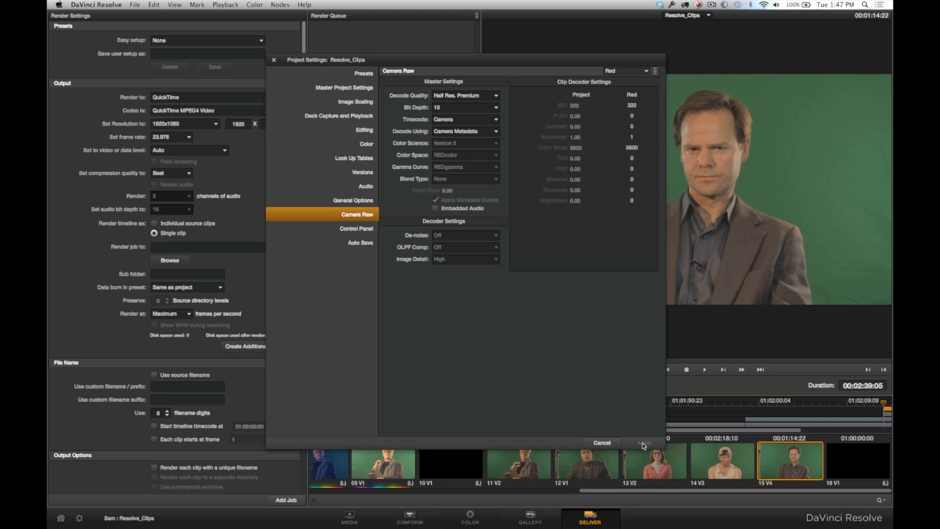
pyautogui.click(273, 60)
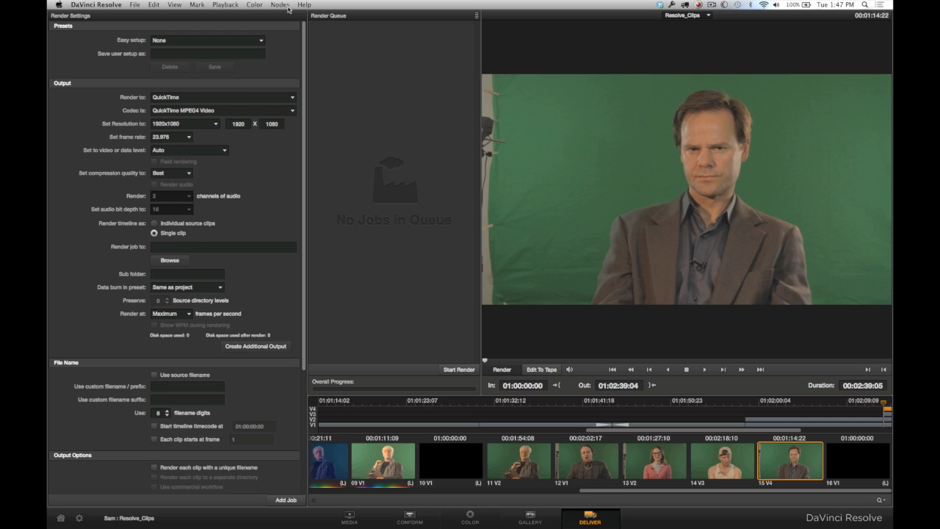
# Choose the Final Cut Pro XML Round-Trip setup and render to a new folder named Resolve Clips inside WMM_Tbolt_01's Resolve folder
pyautogui.click(262, 41)
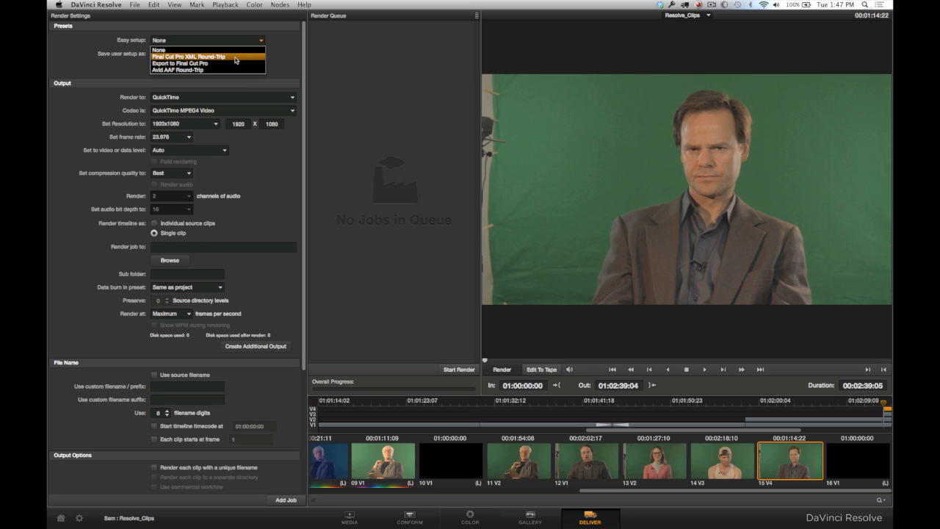
pyautogui.click(235, 60)
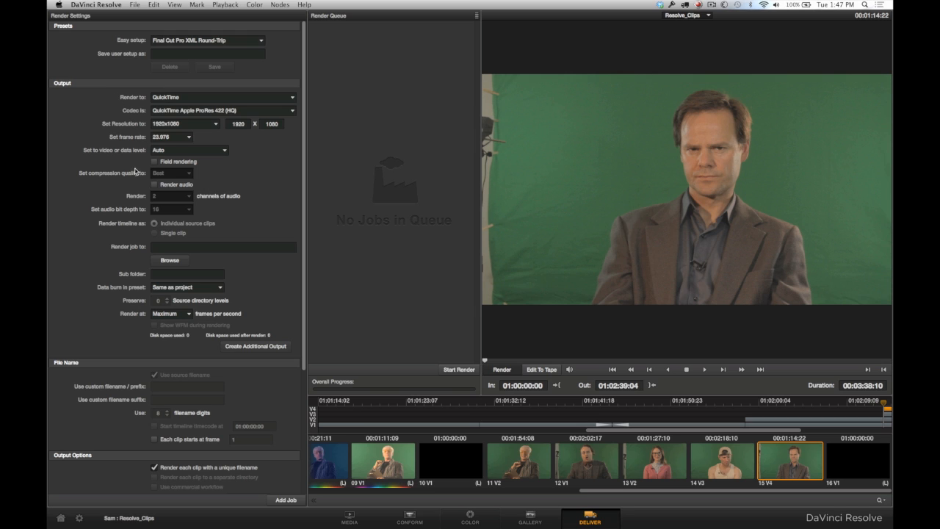
pyautogui.click(170, 261)
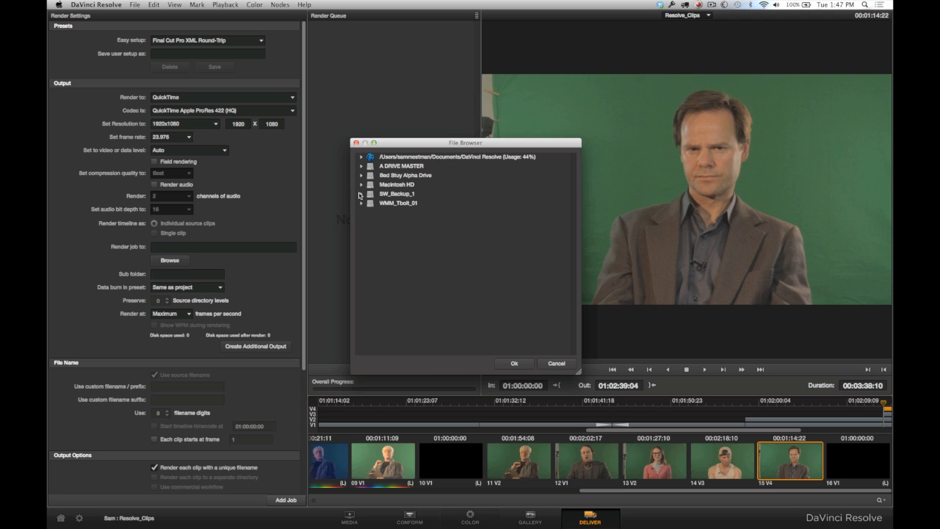
pyautogui.click(360, 202)
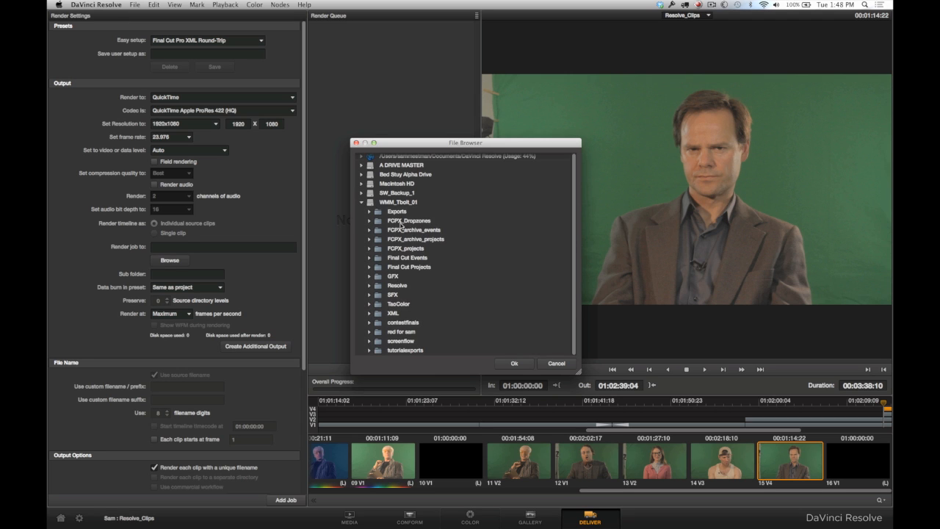
pyautogui.click(375, 287)
pyautogui.click(370, 286)
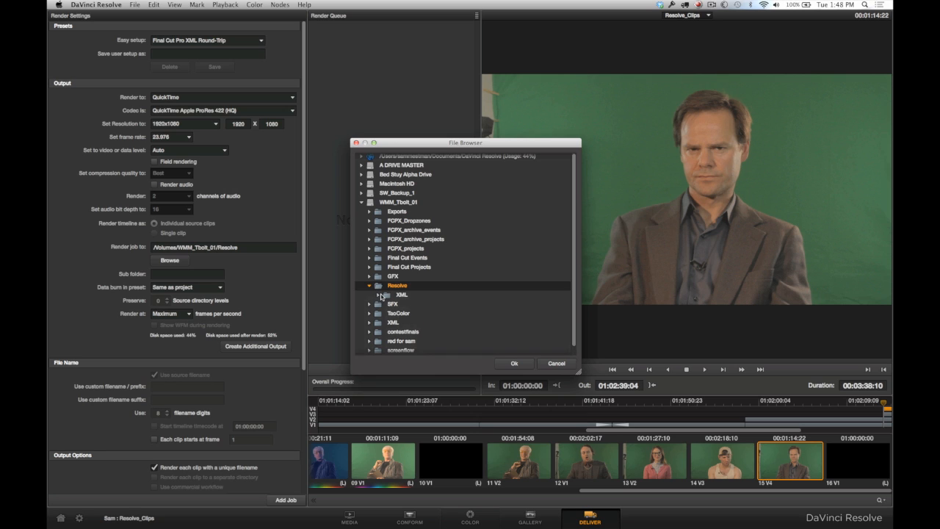
pyautogui.rightClick(373, 286)
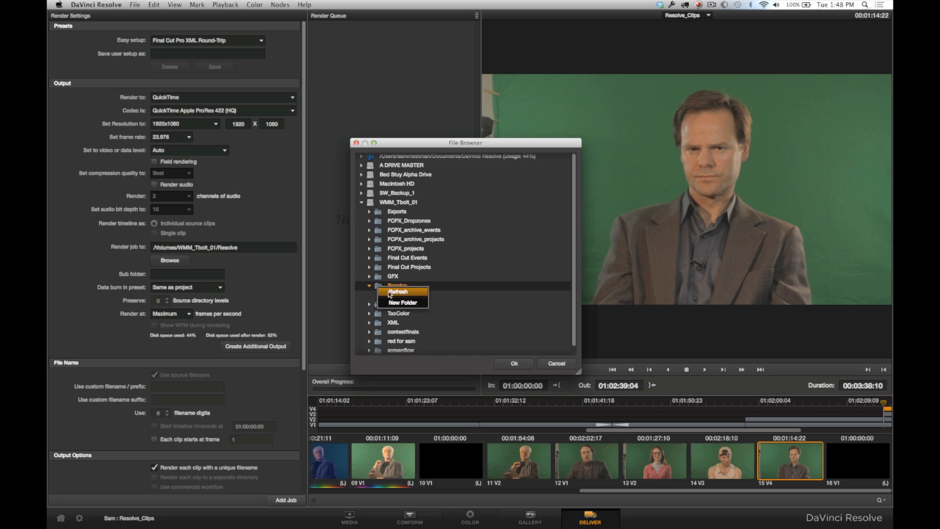
pyautogui.click(396, 305)
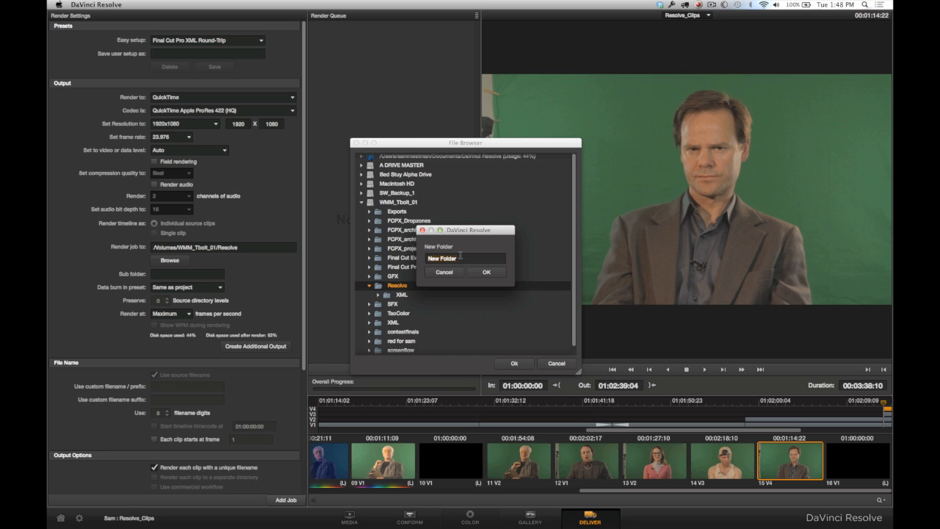
pyautogui.write('N')
pyautogui.write('esolve Clips')
pyautogui.click(486, 273)
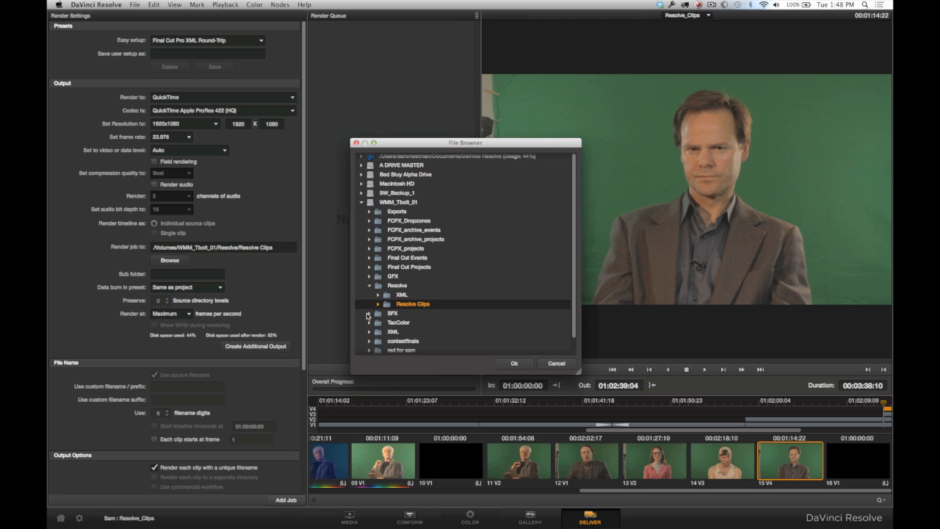
pyautogui.click(513, 364)
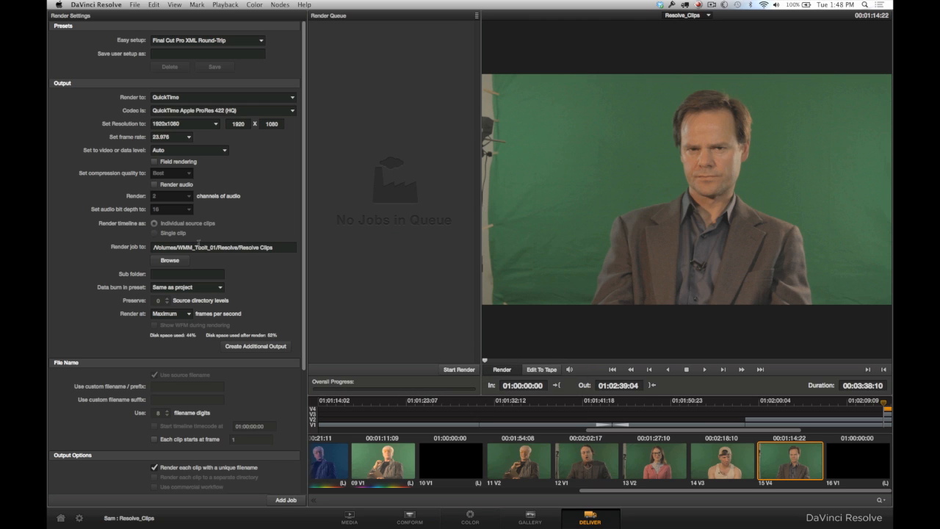
pyautogui.scroll(-3, 148, 256)
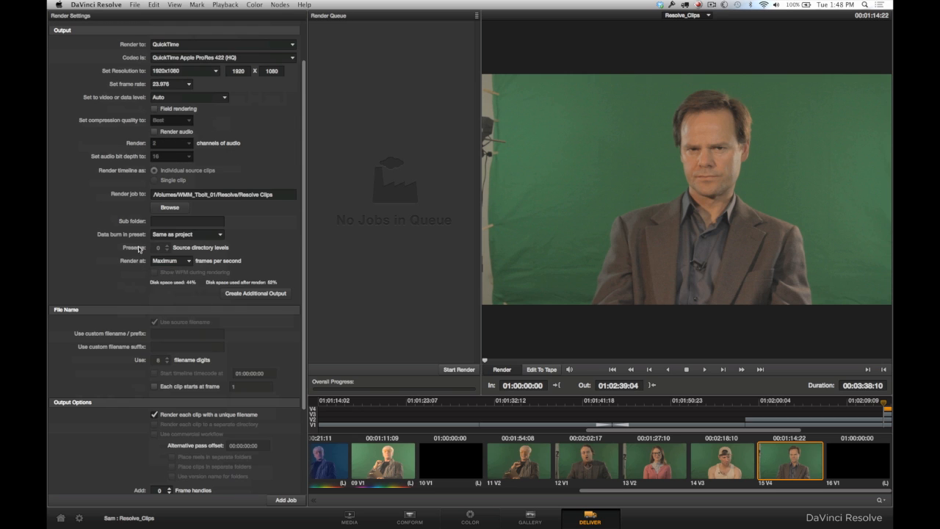
pyautogui.click(219, 235)
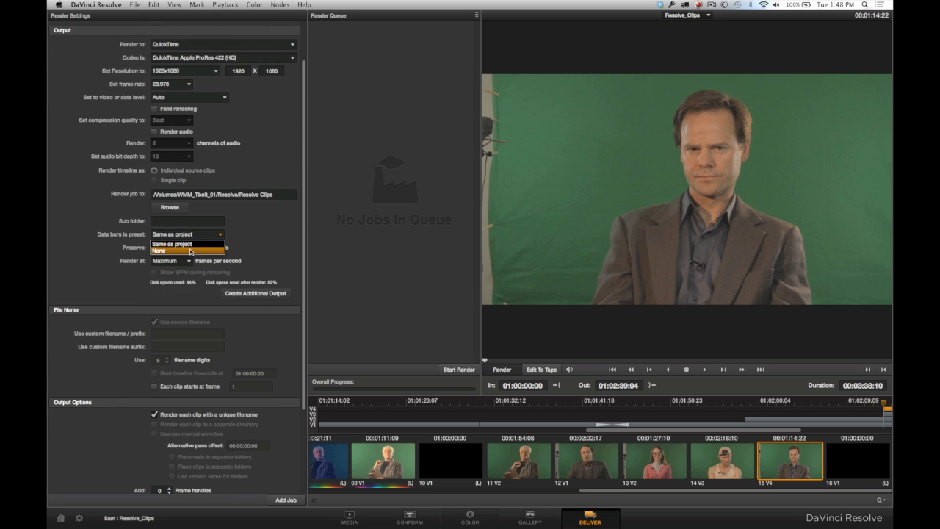
pyautogui.click(95, 247)
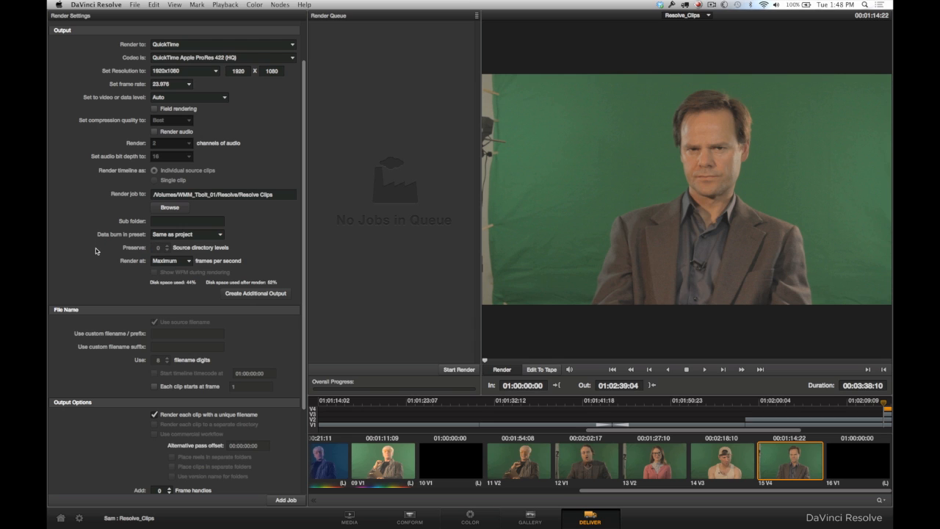
# Create an additional render output beneath the main output settings and delete it again
pyautogui.scroll(-2, 96, 252)
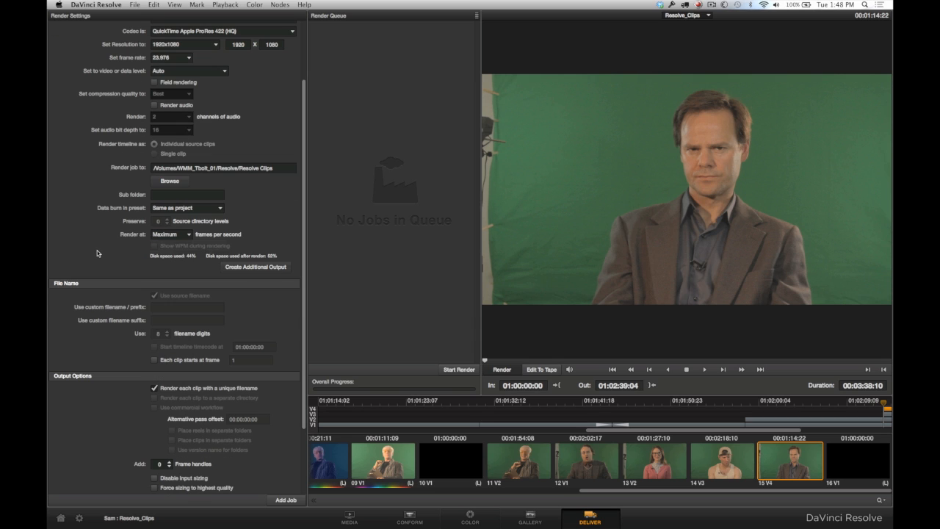
pyautogui.scroll(-2, 123, 252)
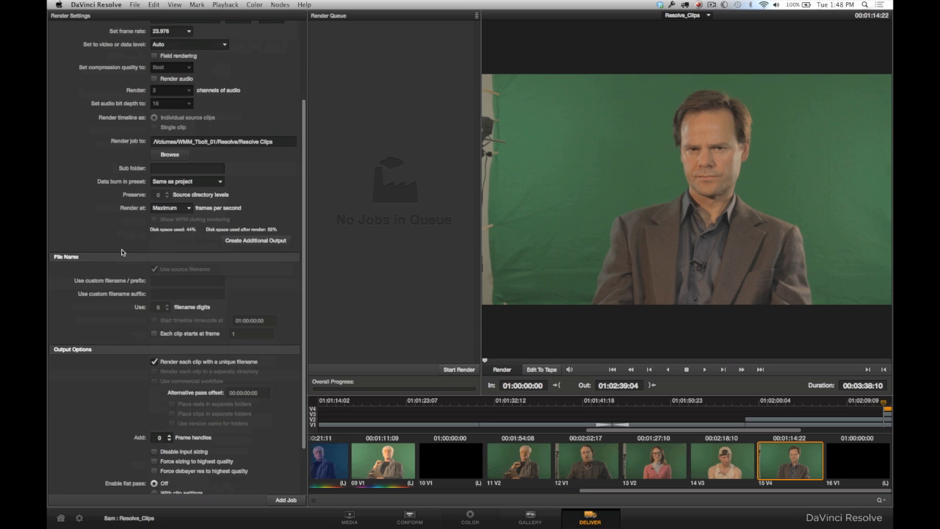
pyautogui.scroll(-4, 123, 252)
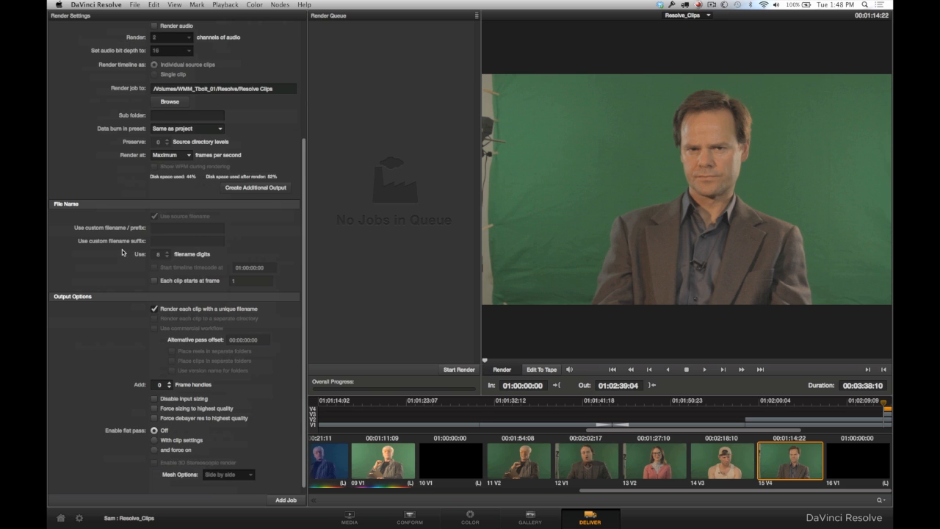
pyautogui.click(254, 188)
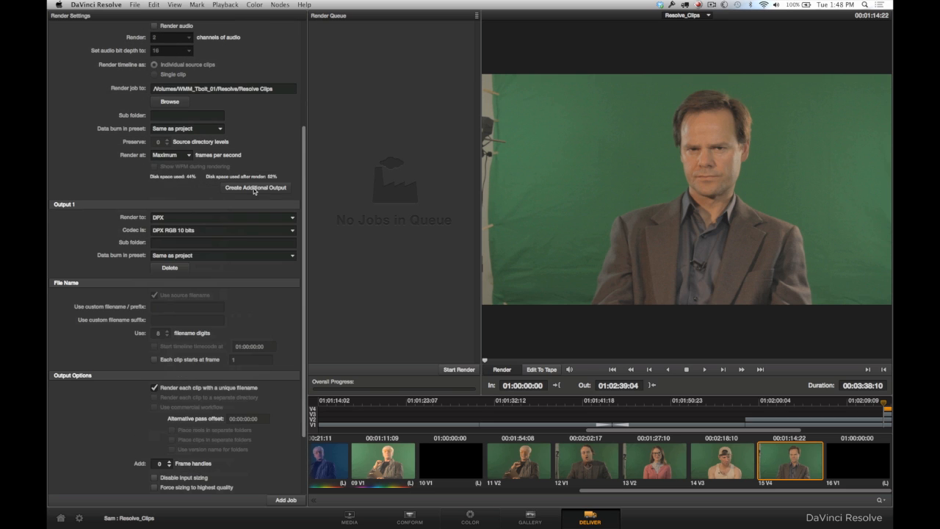
pyautogui.click(169, 268)
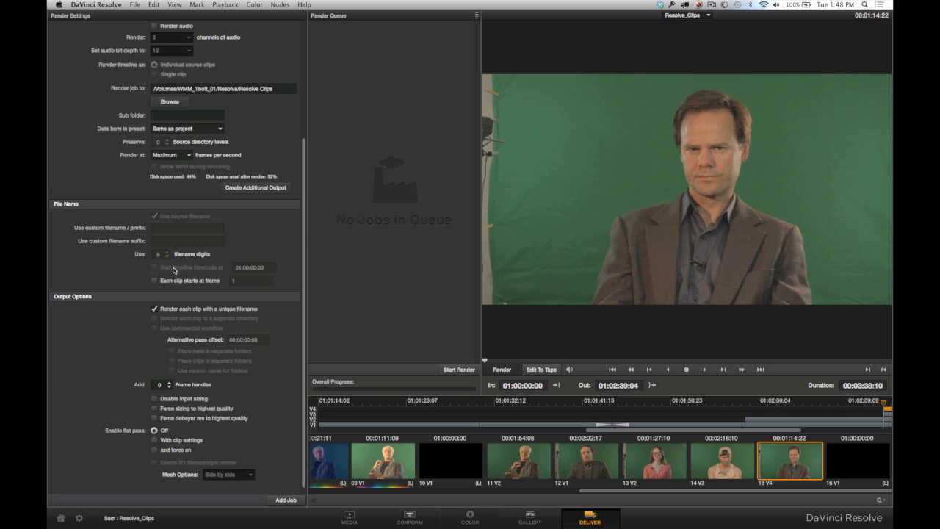
# Try raising the number of frame handles in the output options and return it to 0
pyautogui.scroll(-1, 111, 253)
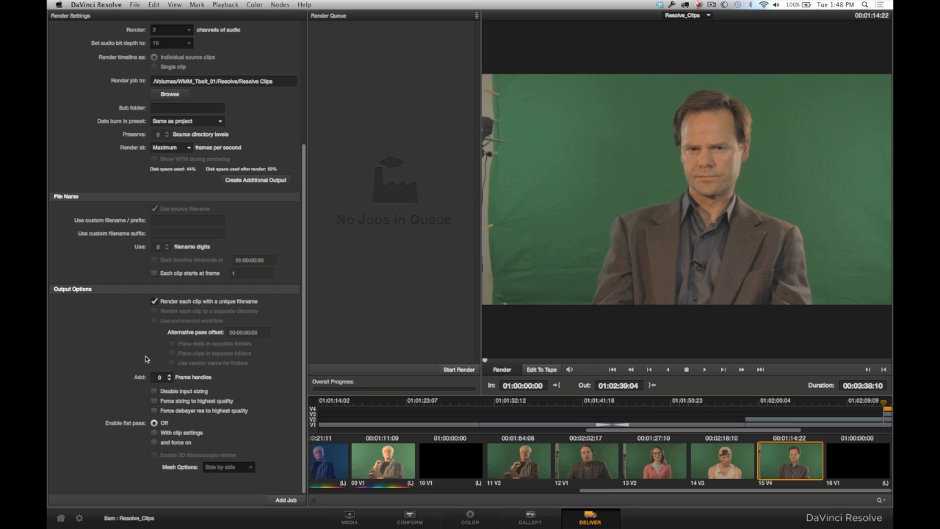
pyautogui.click(171, 374)
pyautogui.click(170, 374)
pyautogui.click(170, 374)
pyautogui.click(171, 375)
pyautogui.click(170, 380)
pyautogui.click(170, 380)
pyautogui.click(169, 380)
pyautogui.click(169, 380)
# Add the round-trip job to the render queue and start rendering it
pyautogui.click(286, 502)
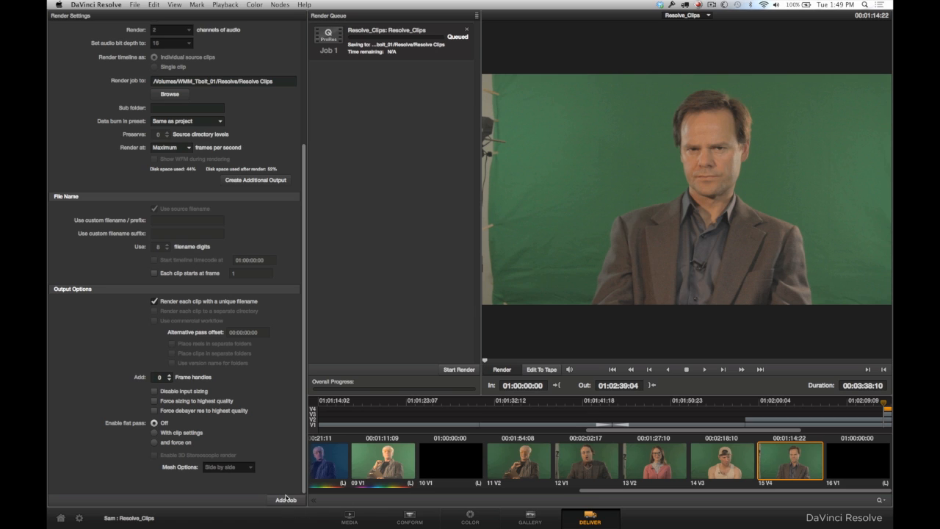
pyautogui.click(329, 32)
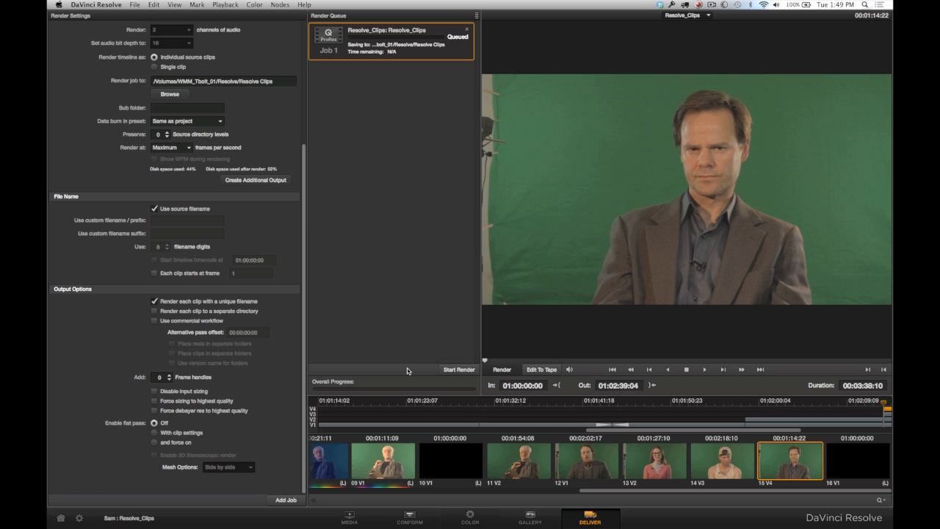
pyautogui.click(459, 371)
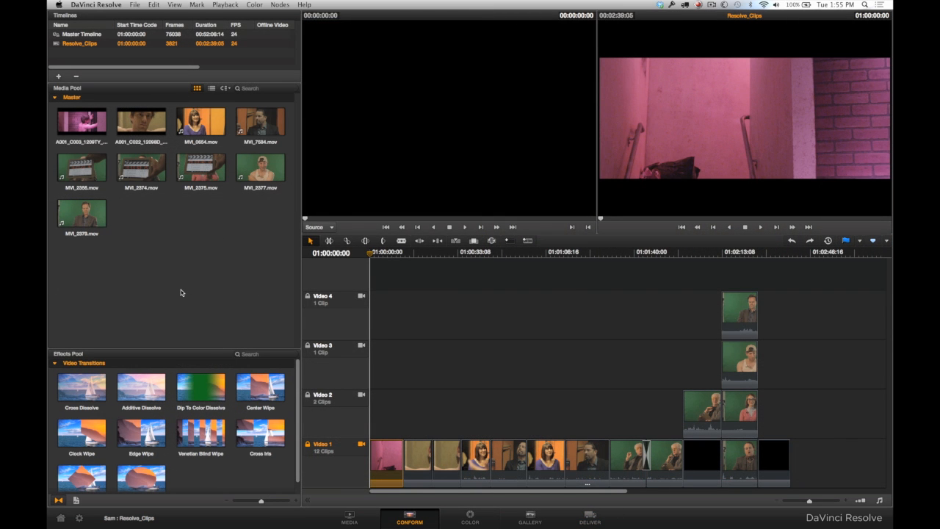
# Export the Resolve_Clips timeline as an FCPXML 1.2 file named Resolve_Clips_FromResolve into the FromResolve folder inside Resolve's XML folder
pyautogui.click(86, 46)
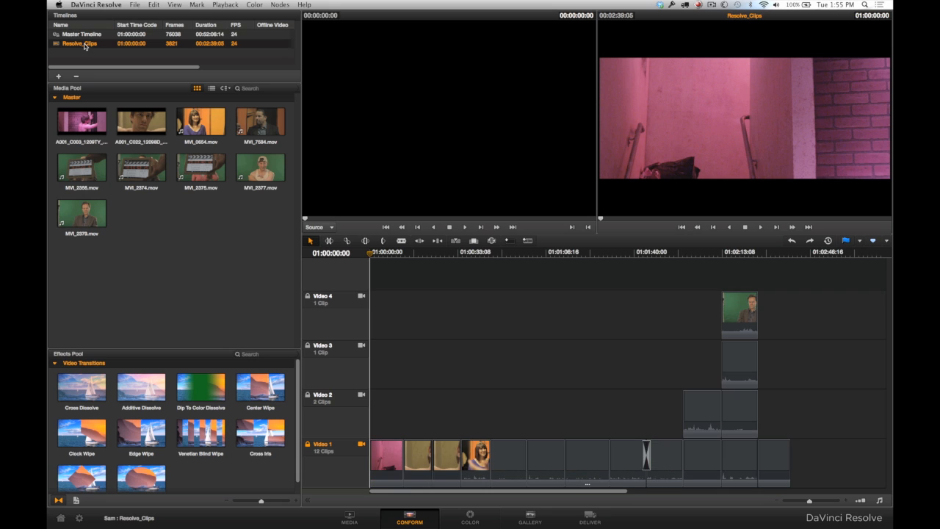
pyautogui.click(135, 5)
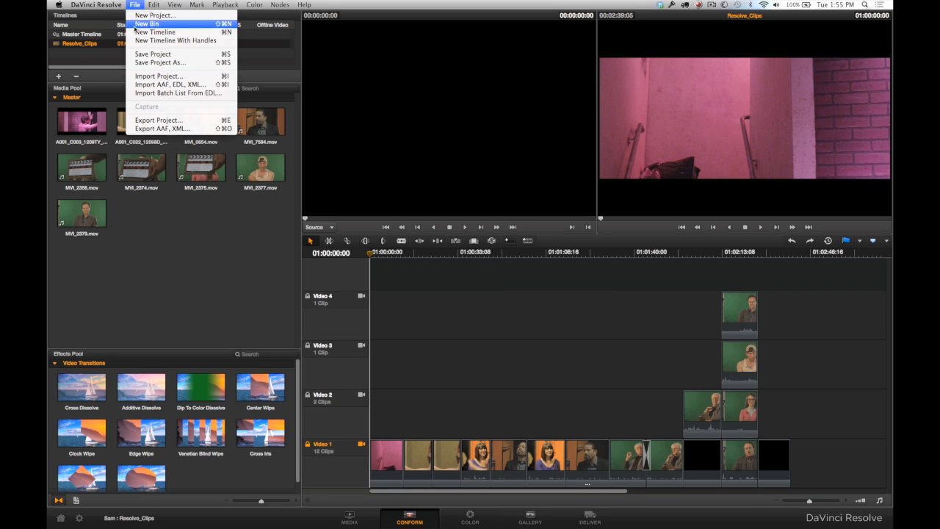
pyautogui.click(148, 129)
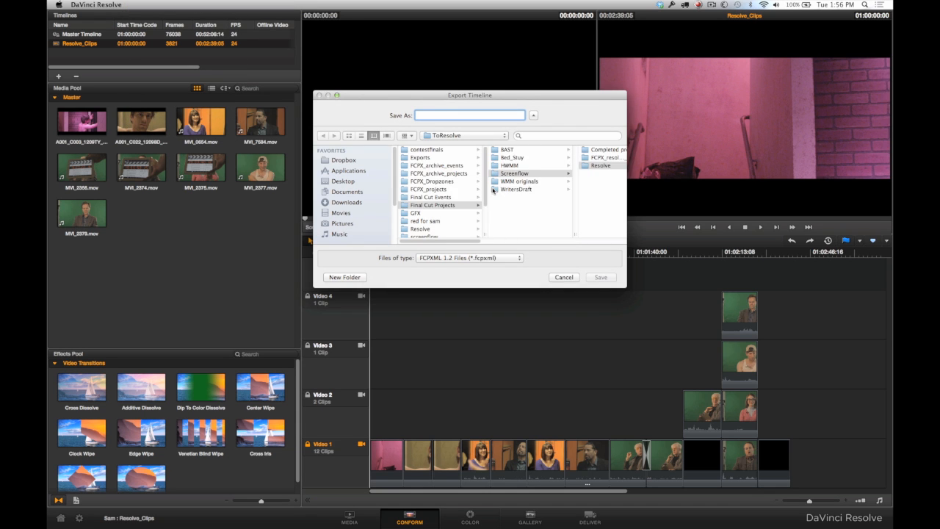
pyautogui.scroll(-3, 444, 198)
pyautogui.click(425, 196)
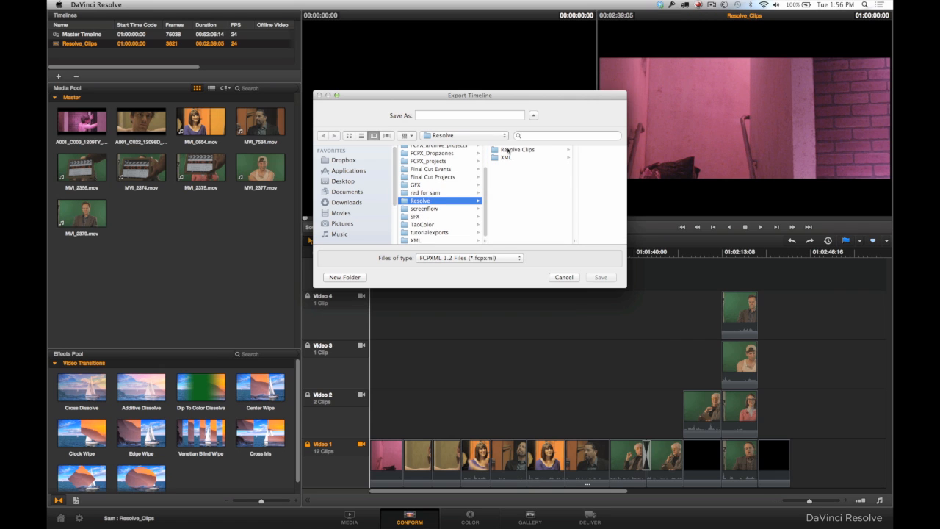
pyautogui.click(507, 157)
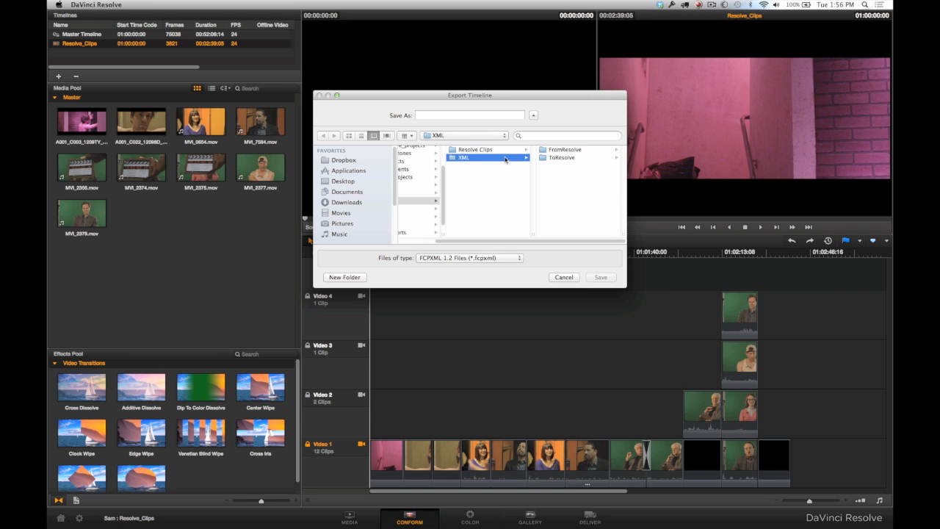
pyautogui.click(558, 149)
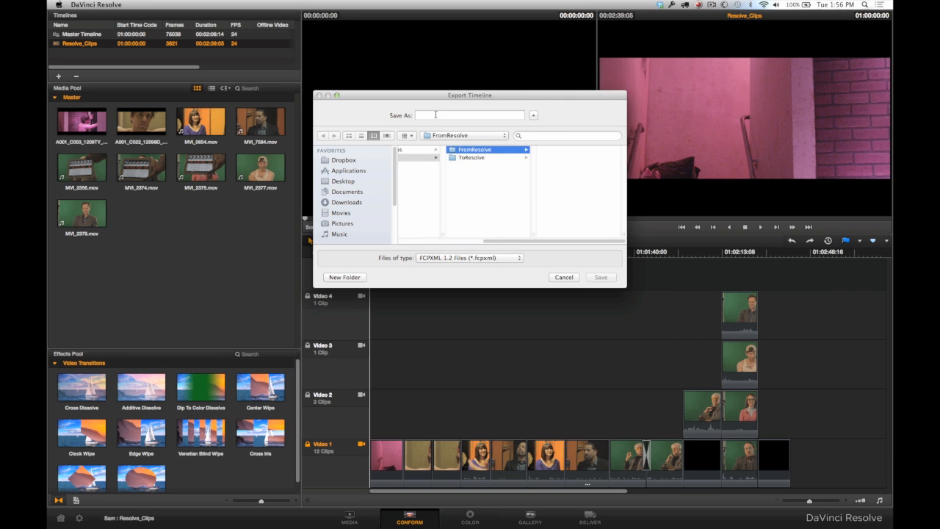
pyautogui.click(435, 115)
pyautogui.write('Resolv')
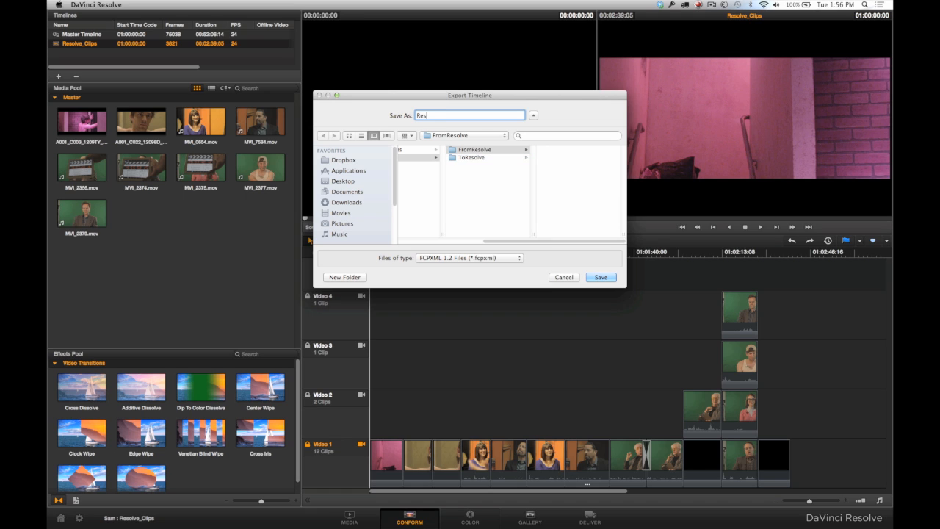
pyautogui.write('e_Clips_FromResolve')
pyautogui.click(606, 277)
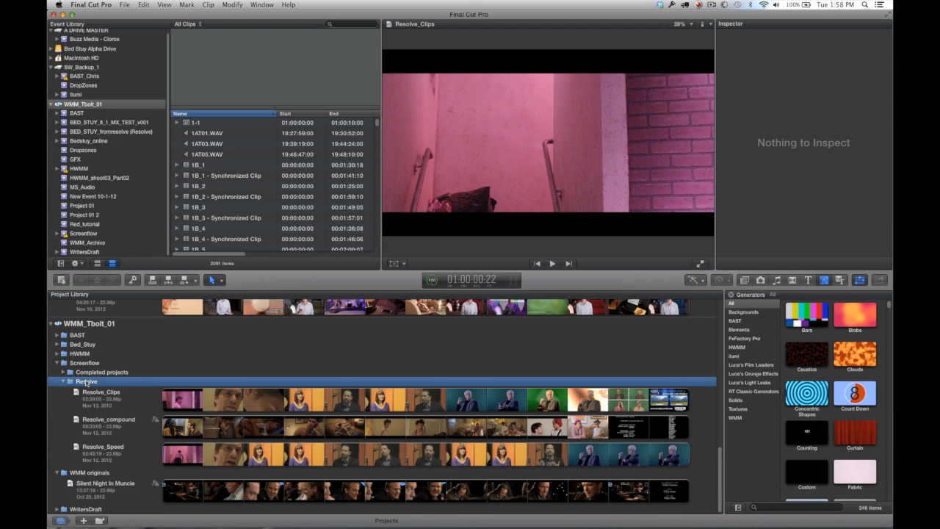
# In Final Cut Pro, import Resolve_Clips_FromResolve.fcpxml from the FromResolve folder, storing it on WMM_Tbolt_01
pyautogui.click(123, 4)
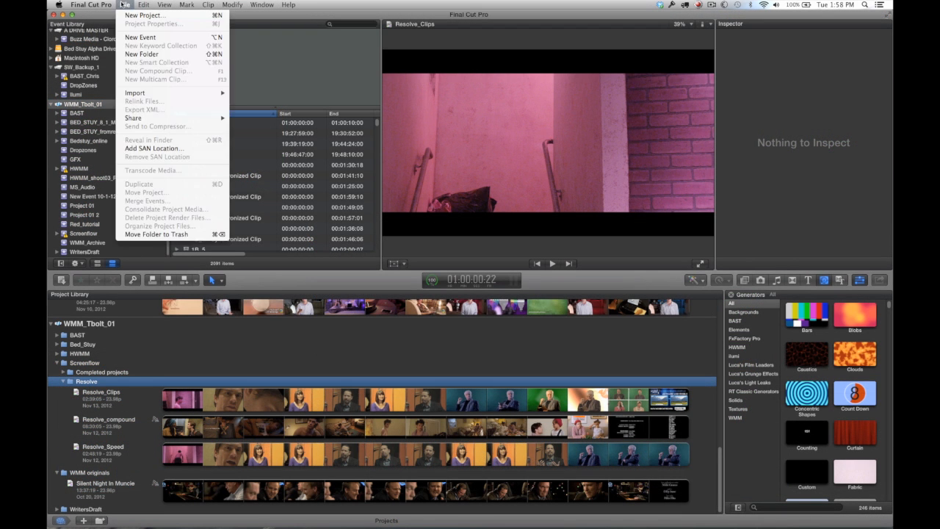
pyautogui.moveTo(192, 96)
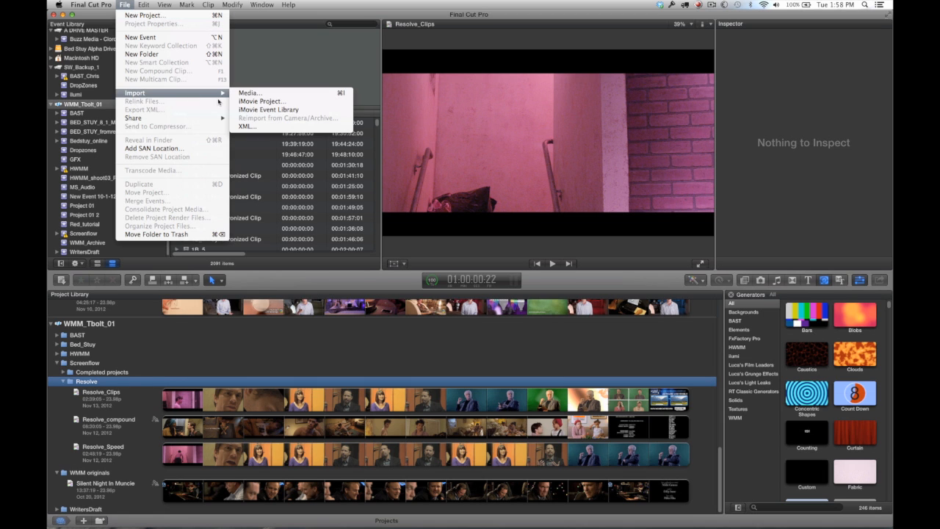
pyautogui.click(245, 128)
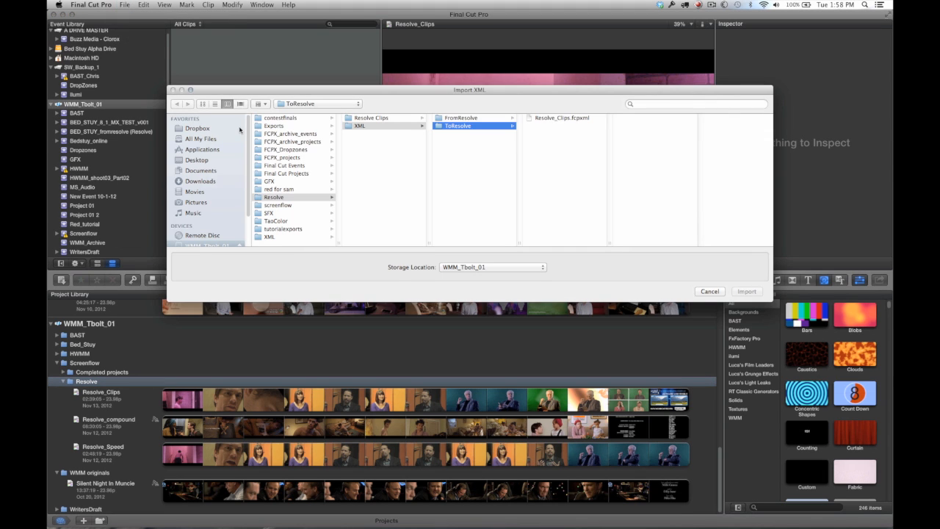
pyautogui.click(452, 118)
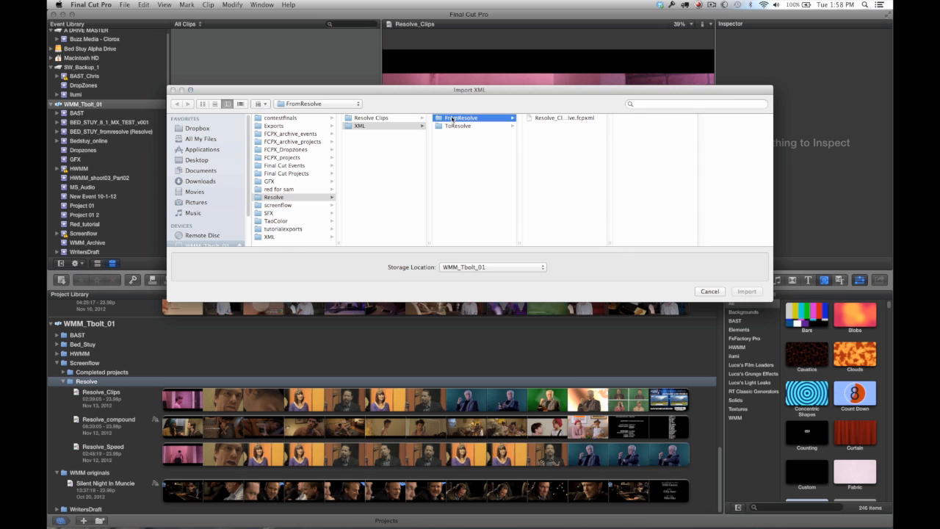
pyautogui.click(530, 120)
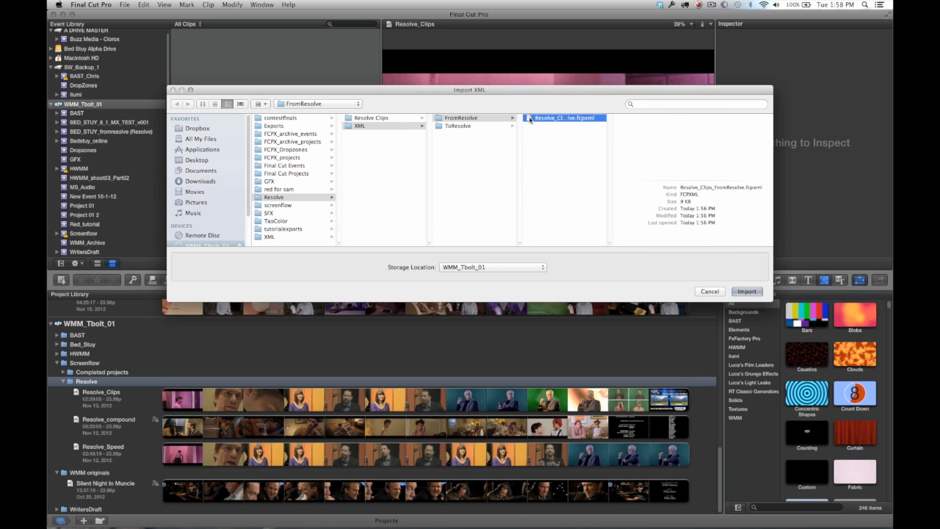
pyautogui.click(747, 291)
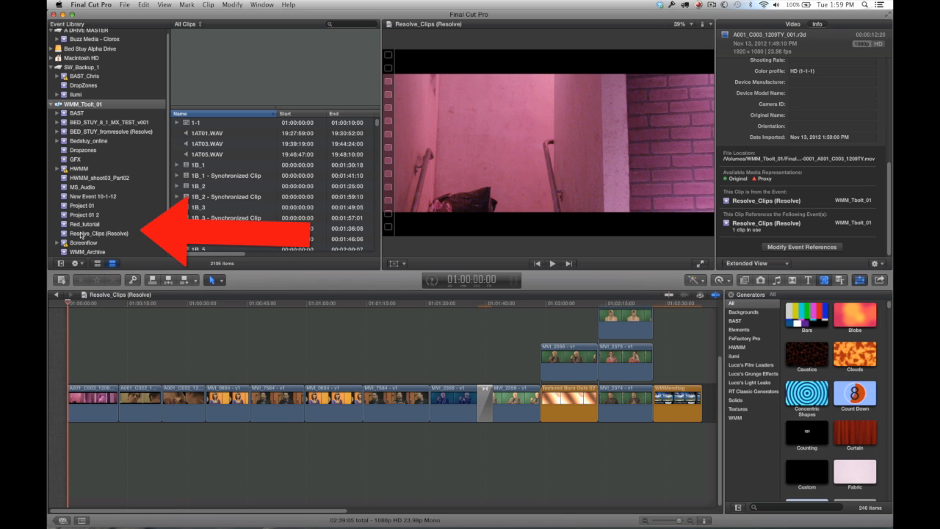
# Examine several rendered clips in the Resolve_Clips (Resolve) event and scrub through the first clip of the imported timeline
pyautogui.click(81, 234)
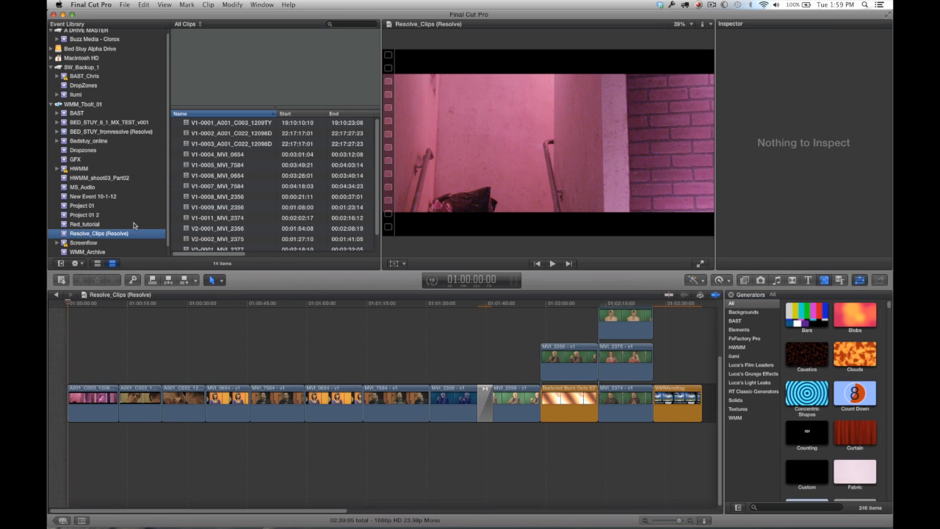
pyautogui.scroll(-1, 208, 153)
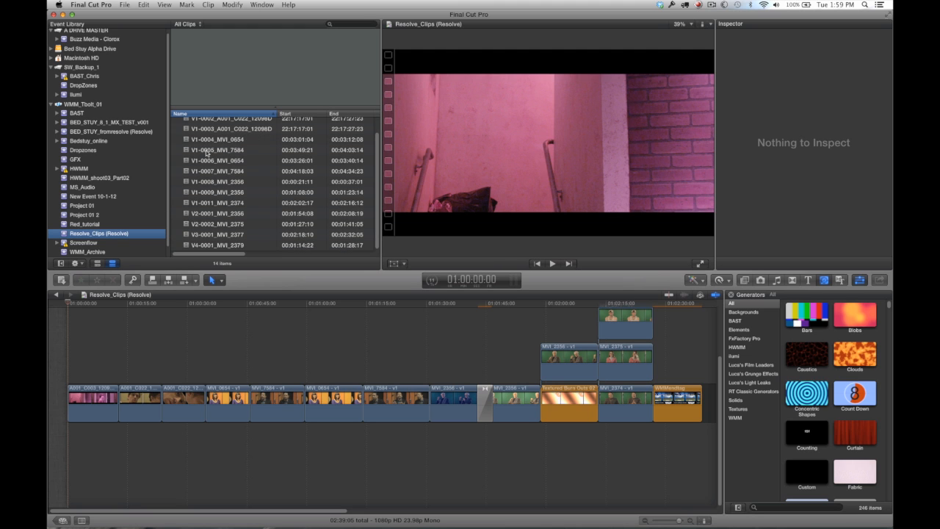
pyautogui.click(209, 172)
pyautogui.scroll(1, 209, 173)
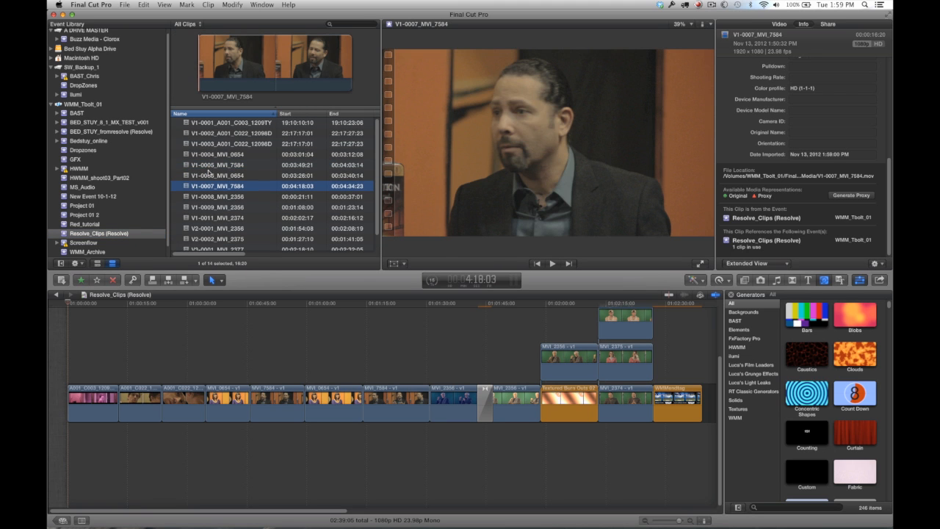
pyautogui.click(209, 145)
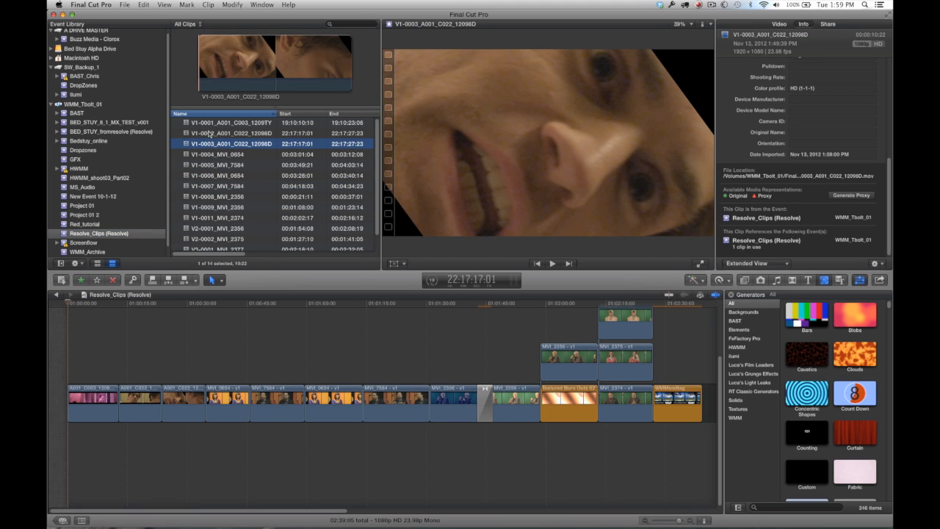
pyautogui.click(210, 123)
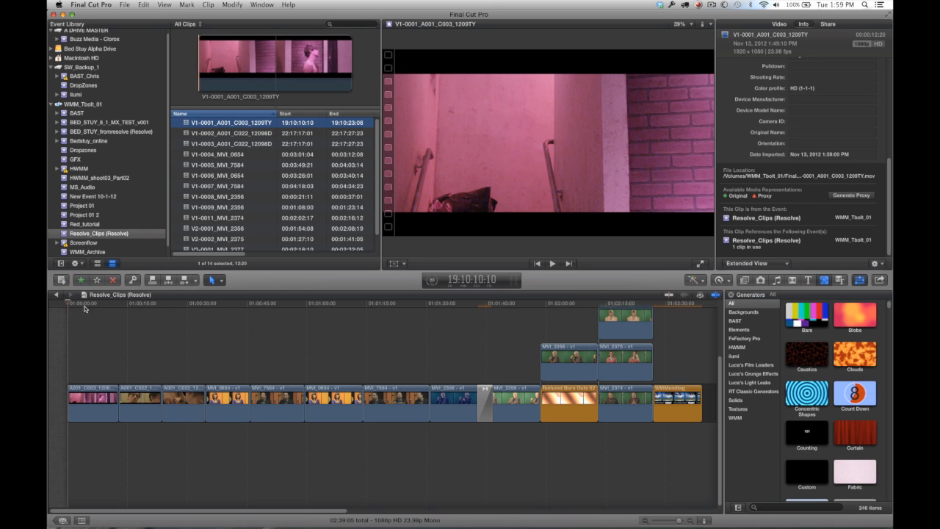
pyautogui.moveTo(80, 307)
pyautogui.mouseDown()
pyautogui.moveTo(204, 317)
pyautogui.moveTo(95, 316)
pyautogui.mouseUp()
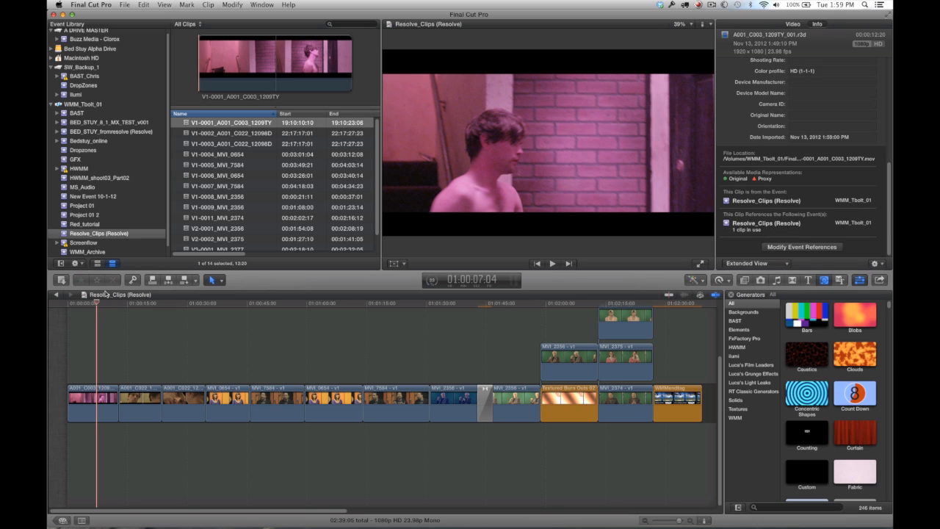
# Reveal the media file of event clip V1-0001_A001_C003_1209TY in Finder
pyautogui.click(201, 124)
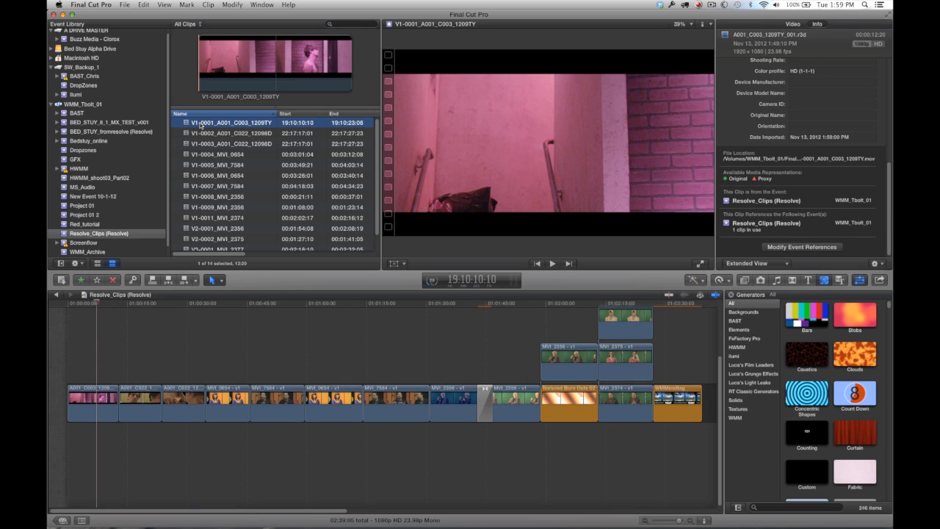
pyautogui.rightClick(203, 124)
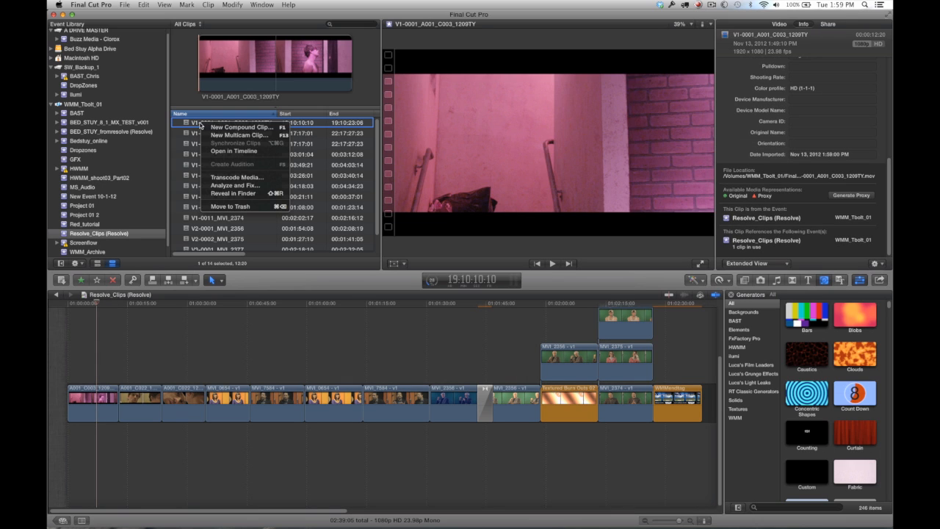
pyautogui.click(224, 194)
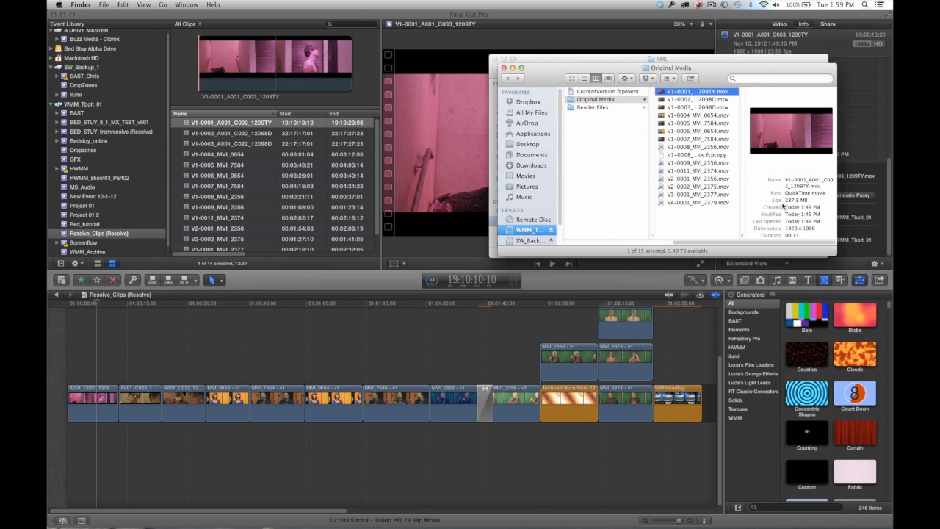
# Inspect the rendered files in the Resolve Clips folder inside the drive's Resolve folder, and return to Final Cut Pro
pyautogui.click(661, 179)
pyautogui.hscroll(-5, 620, 193)
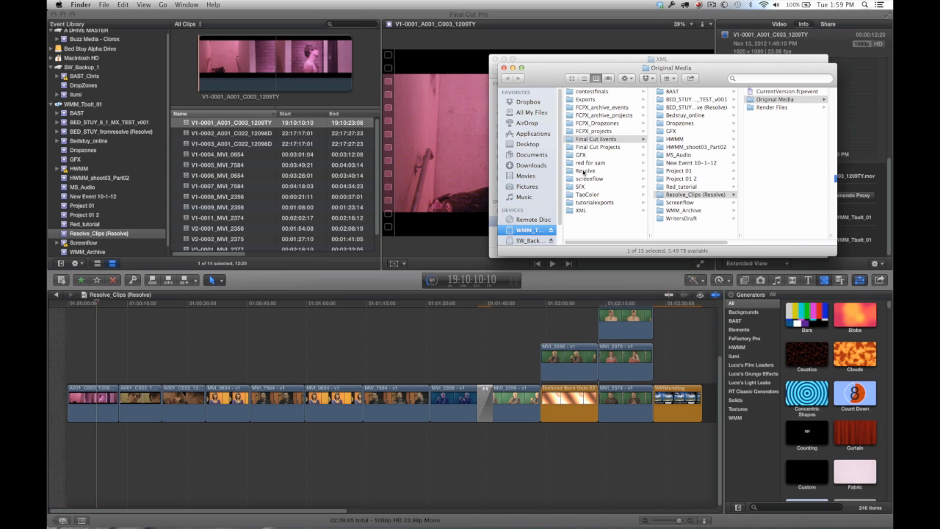
pyautogui.click(585, 171)
pyautogui.click(660, 93)
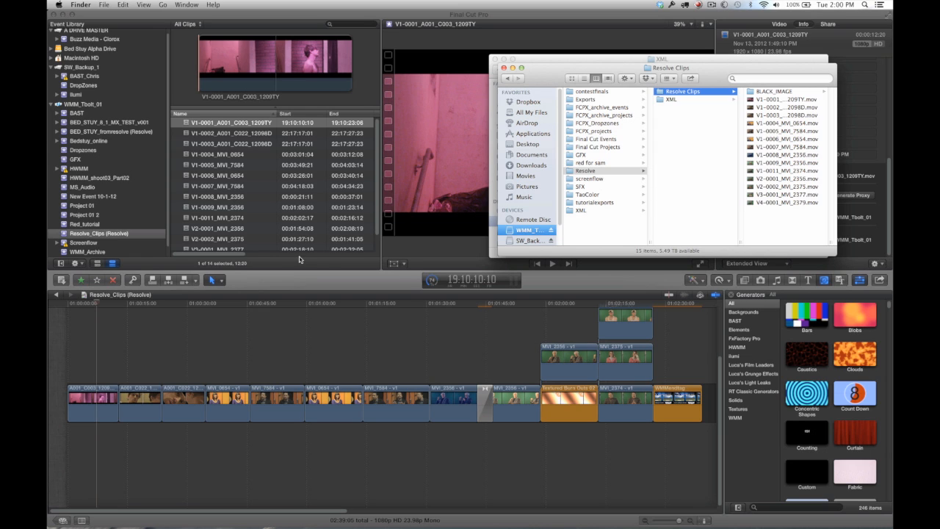
pyautogui.click(284, 278)
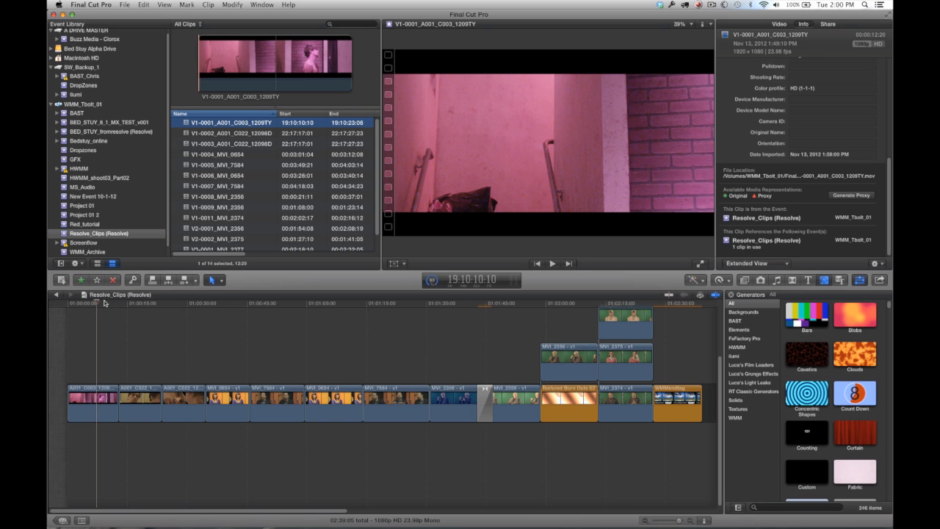
# In the import preferences, turn Copy files to Final Cut Events folder off and back on, and close the preferences
pyautogui.click(100, 6)
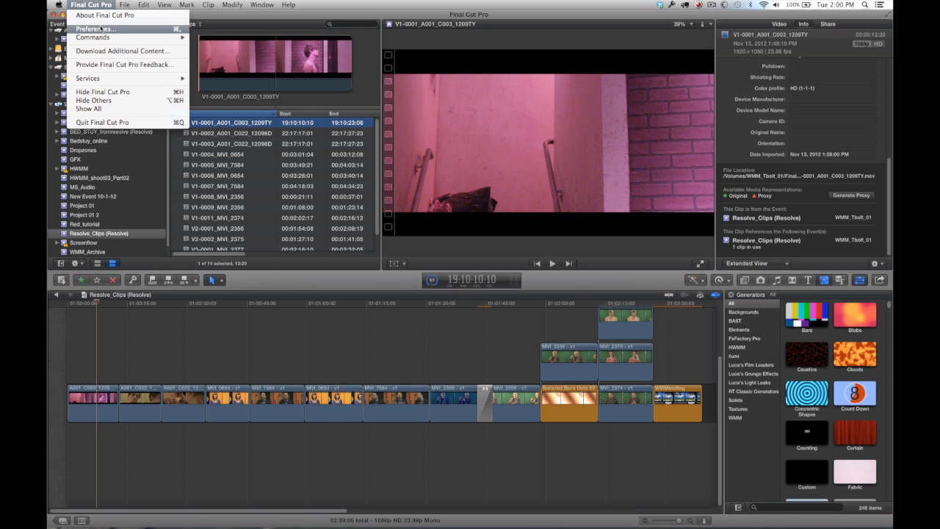
pyautogui.click(100, 29)
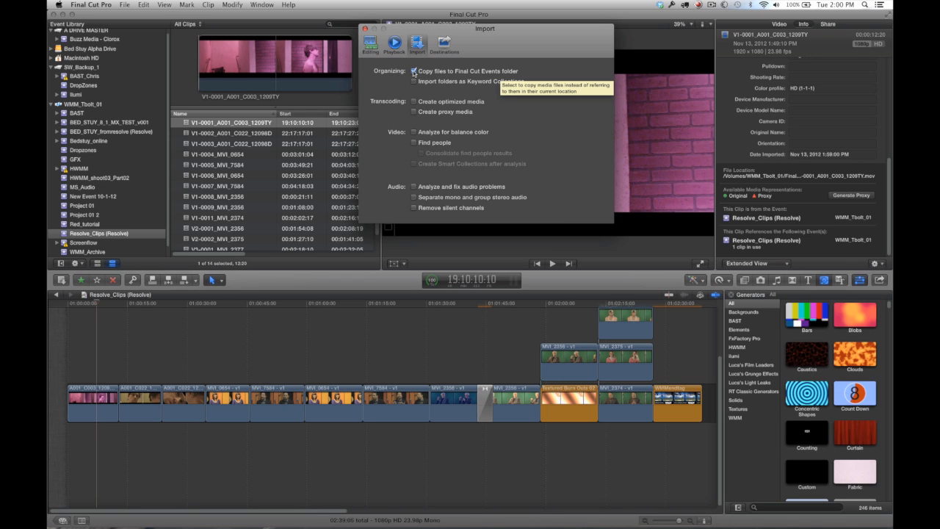
pyautogui.click(414, 71)
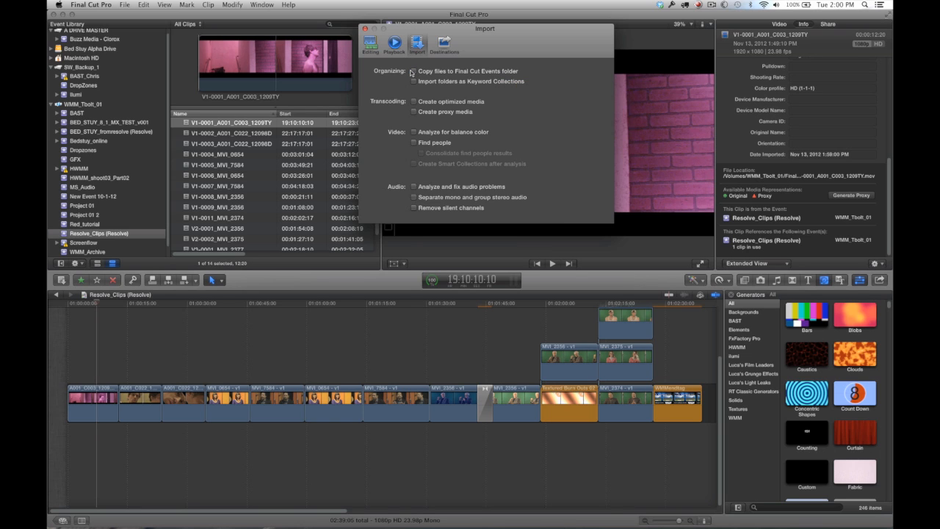
pyautogui.click(414, 72)
pyautogui.click(365, 29)
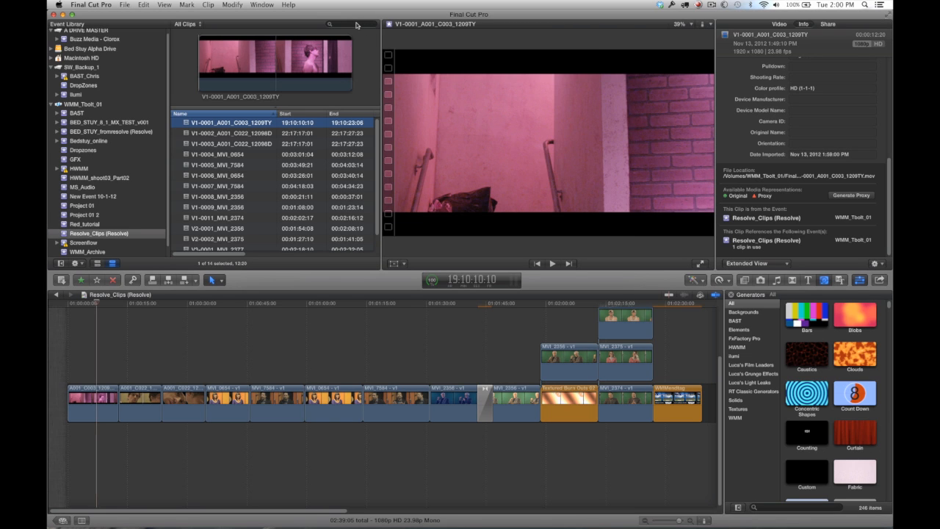
# Scrub the first clip of Resolve_Clips (Resolve), and open the original Resolve_Clips project from the Project Library
pyautogui.moveTo(104, 305)
pyautogui.mouseDown()
pyautogui.moveTo(168, 304)
pyautogui.moveTo(104, 303)
pyautogui.mouseUp()
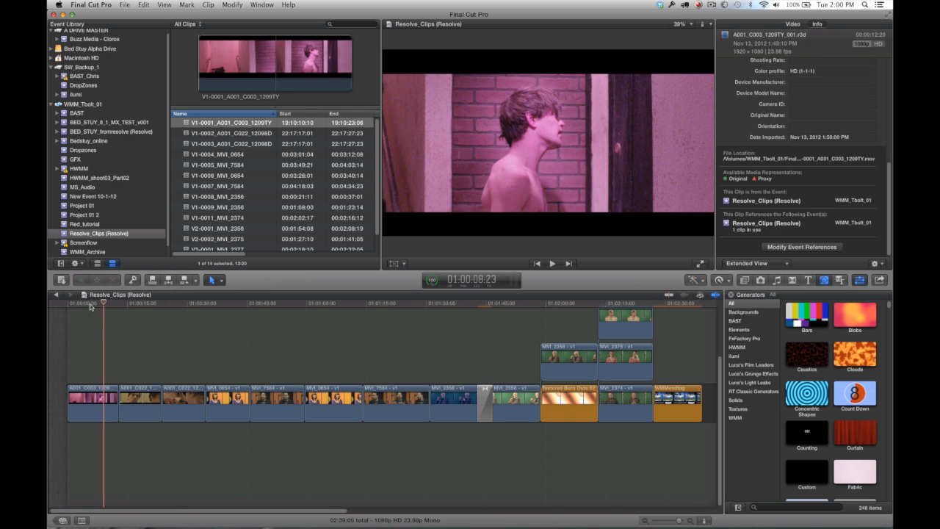
pyautogui.click(90, 305)
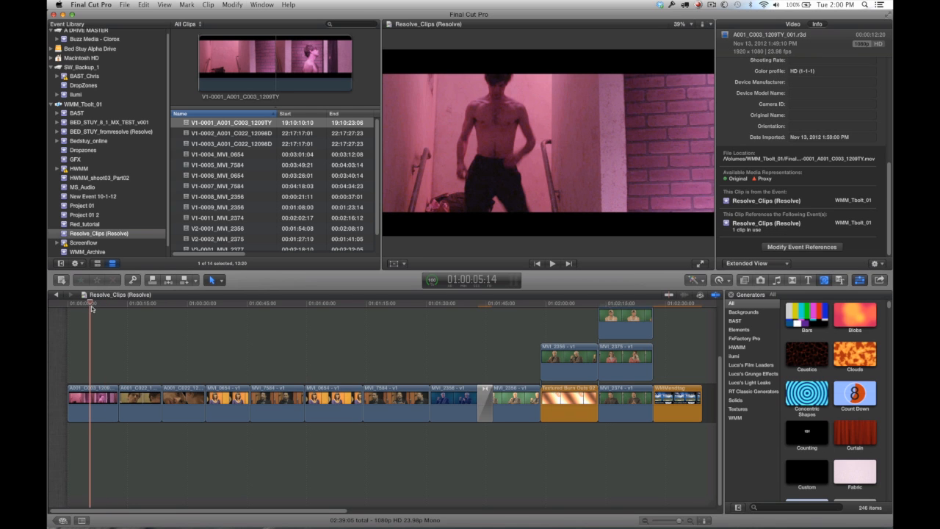
pyautogui.press('super+0')
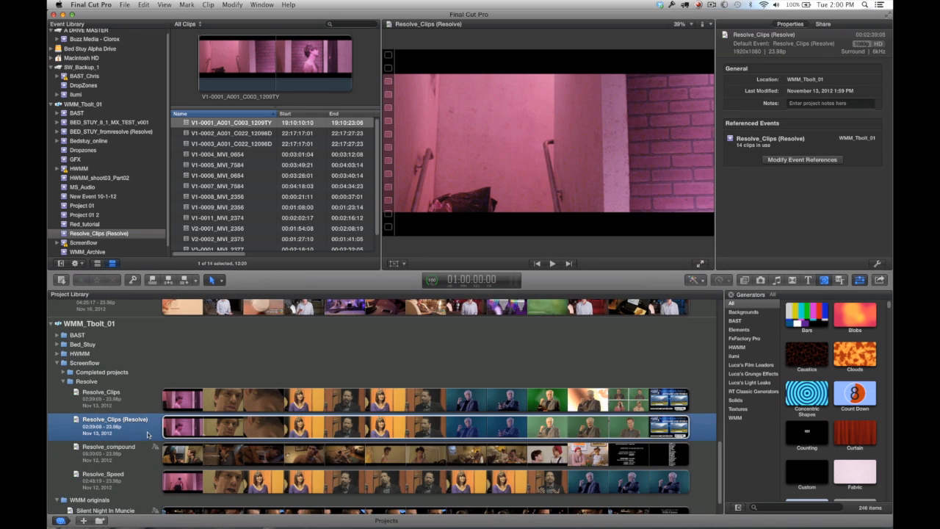
pyautogui.click(213, 399)
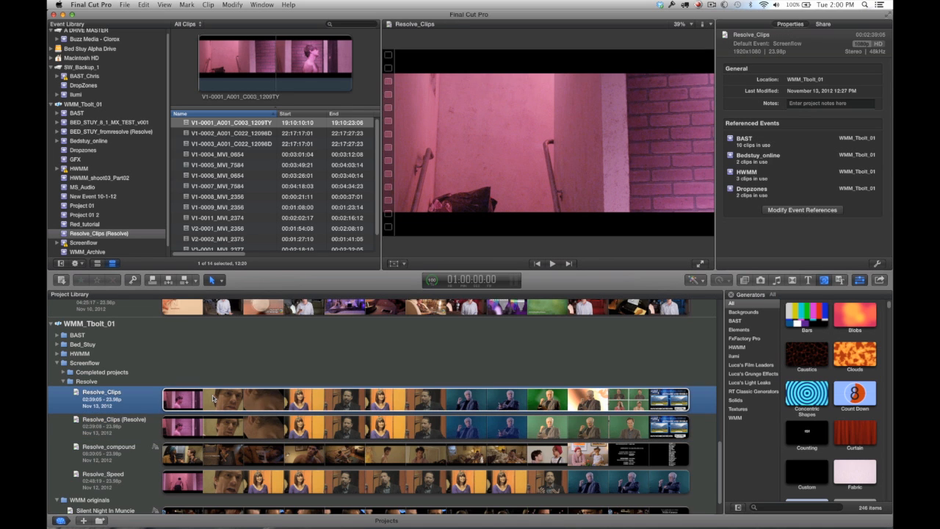
pyautogui.doubleClick(212, 395)
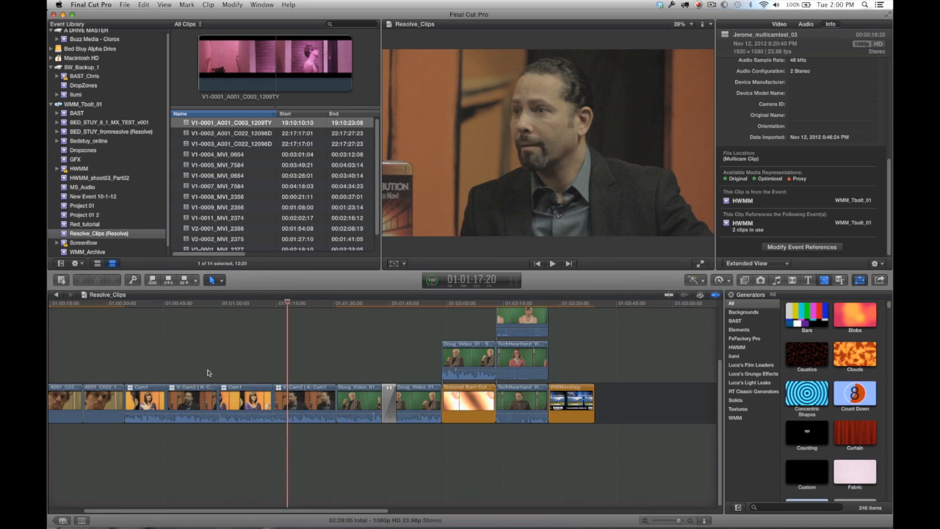
pyautogui.hscroll(-5, 205, 373)
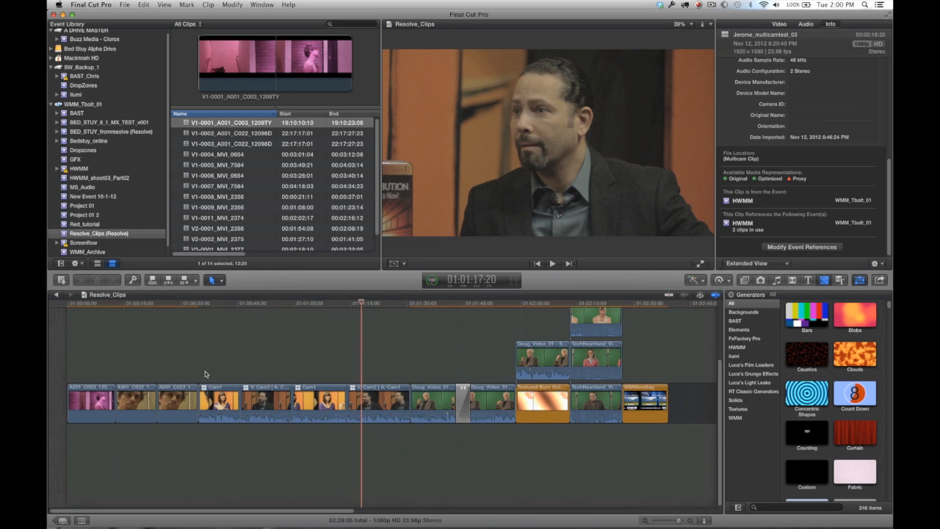
# Compare the first clip, A001_C003_1209TY, in Resolve_Clips and Resolve_Clips (Resolve) at about 01:00:04
pyautogui.click(85, 304)
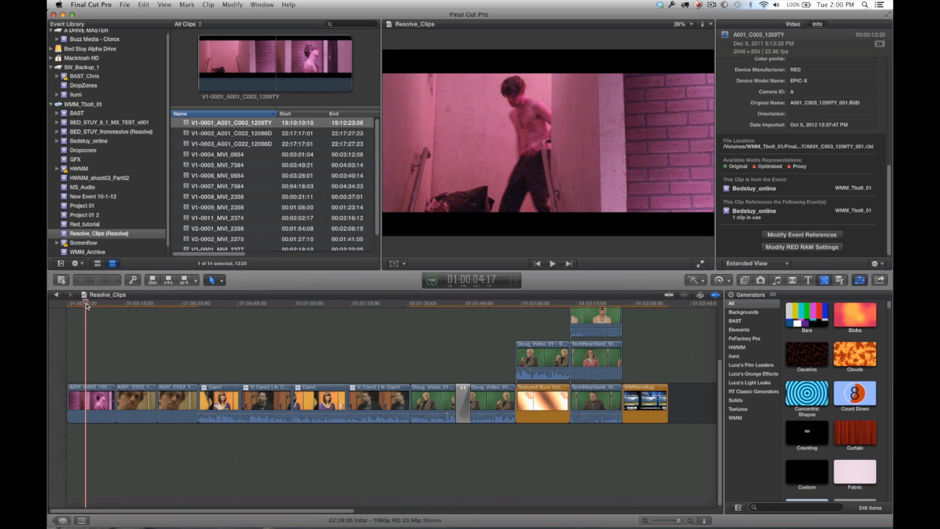
pyautogui.press('super+bracketleft')
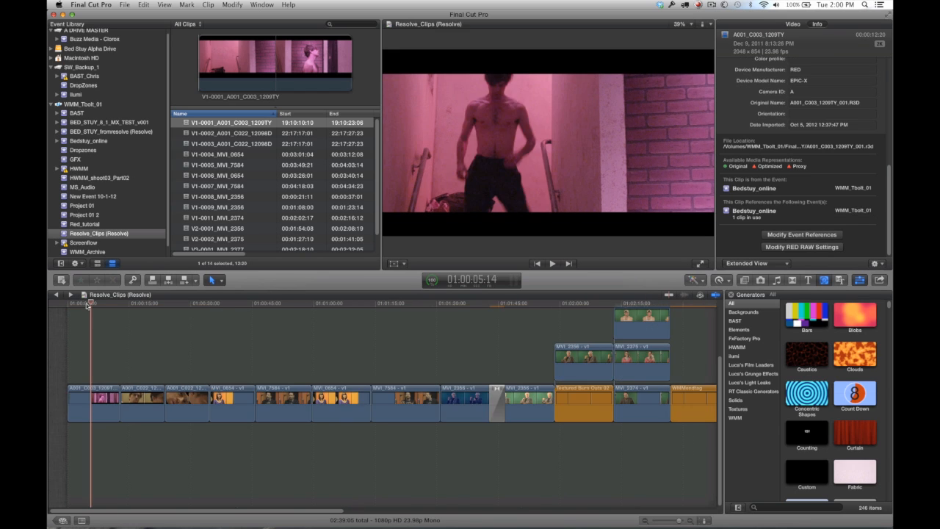
pyautogui.moveTo(93, 306); pyautogui.dragTo(86, 307)
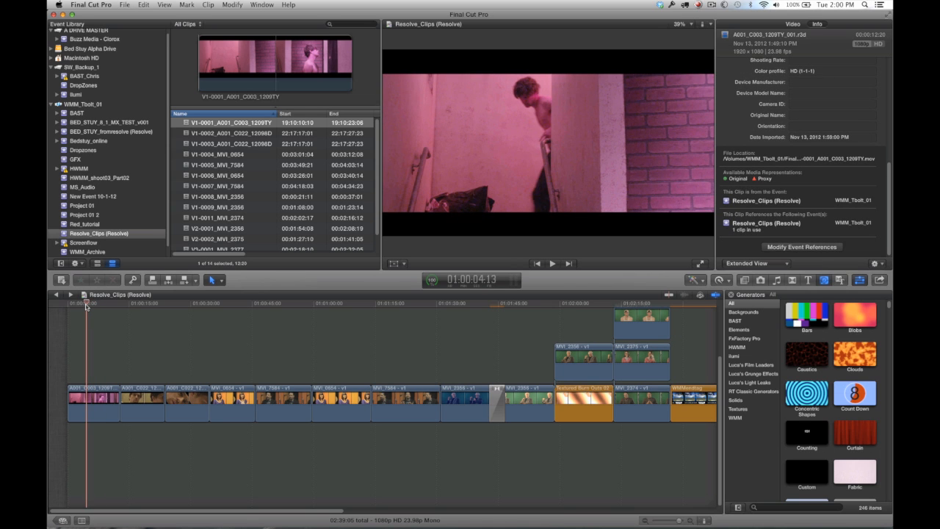
# Compare the framing of the second and third A001_C022 clips between the Resolve and original timelines
pyautogui.press('Down')
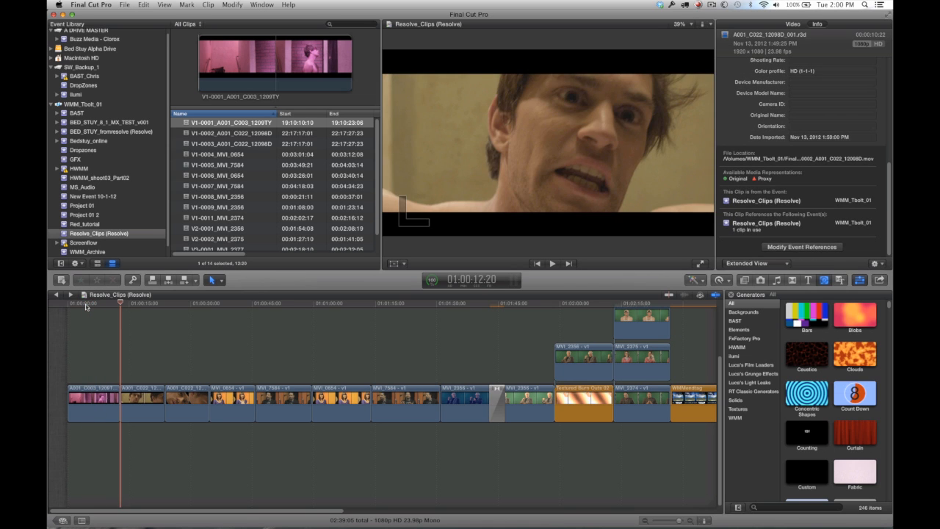
pyautogui.click(137, 304)
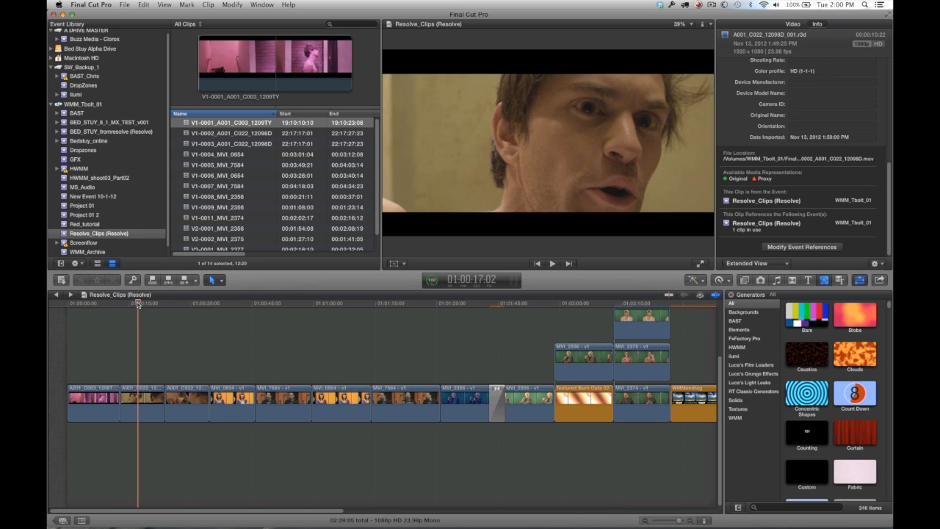
pyautogui.press('super+]')
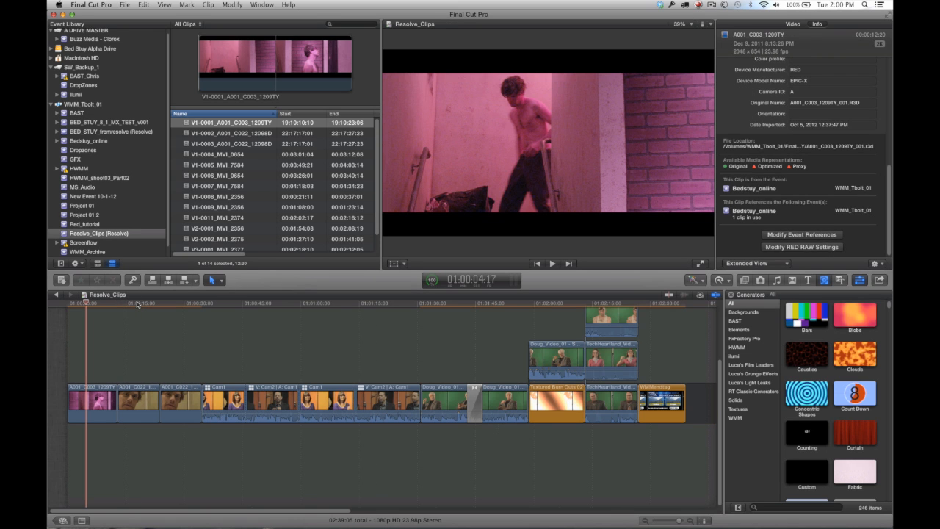
pyautogui.click(138, 303)
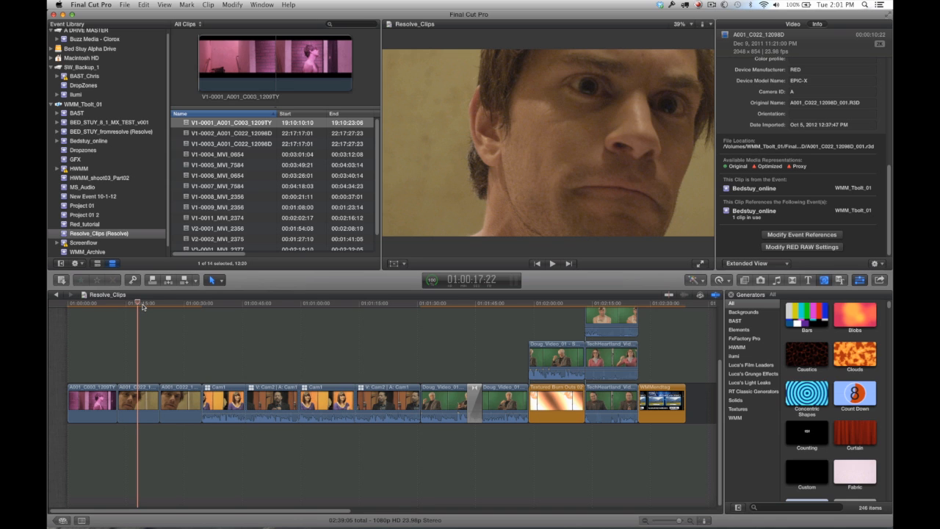
pyautogui.press('super+[')
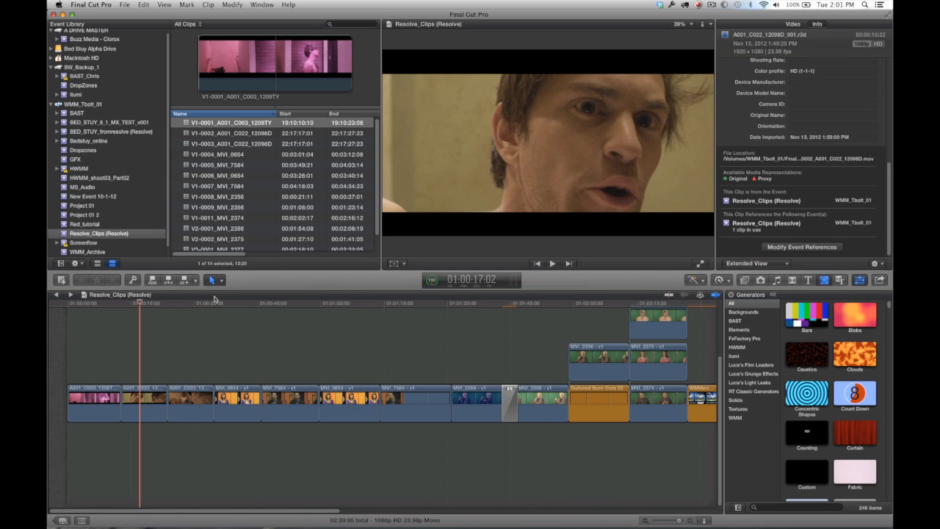
pyautogui.click(191, 304)
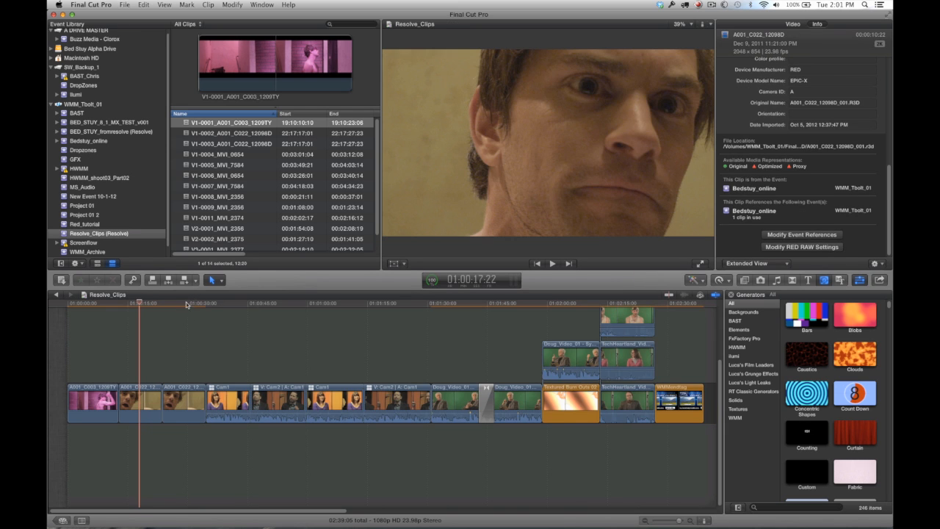
pyautogui.click(185, 307)
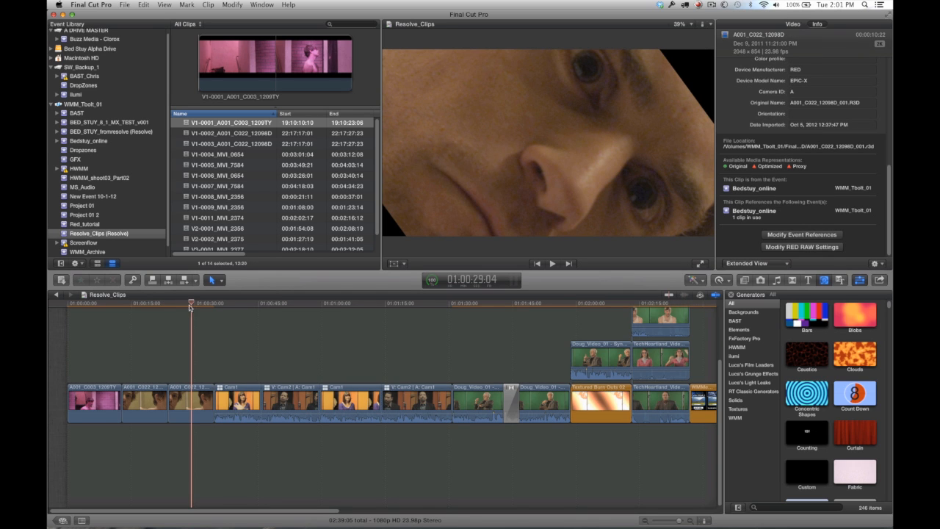
# Scrub the multicam clips in Resolve_Clips and their rendered counterparts in Resolve_Clips (Resolve)
pyautogui.click(246, 304)
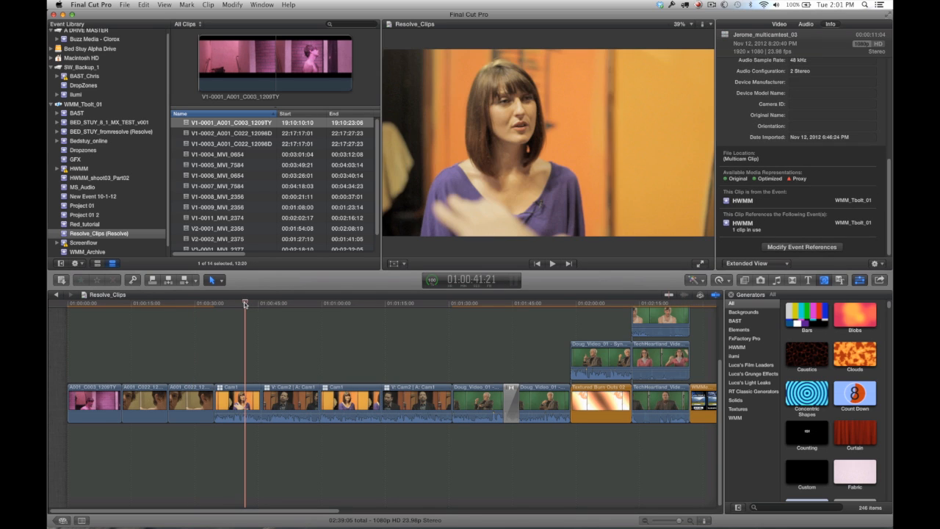
pyautogui.moveTo(280, 304); pyautogui.dragTo(412, 315)
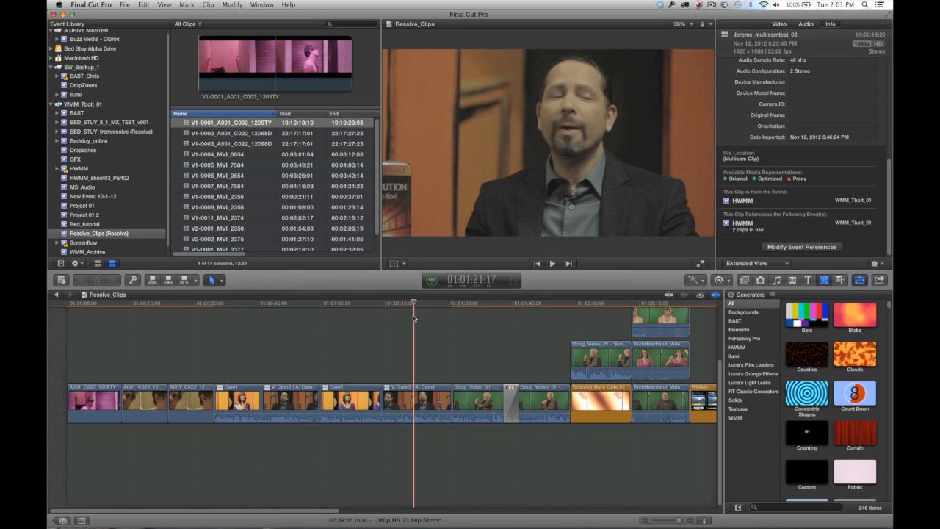
pyautogui.press('super+[')
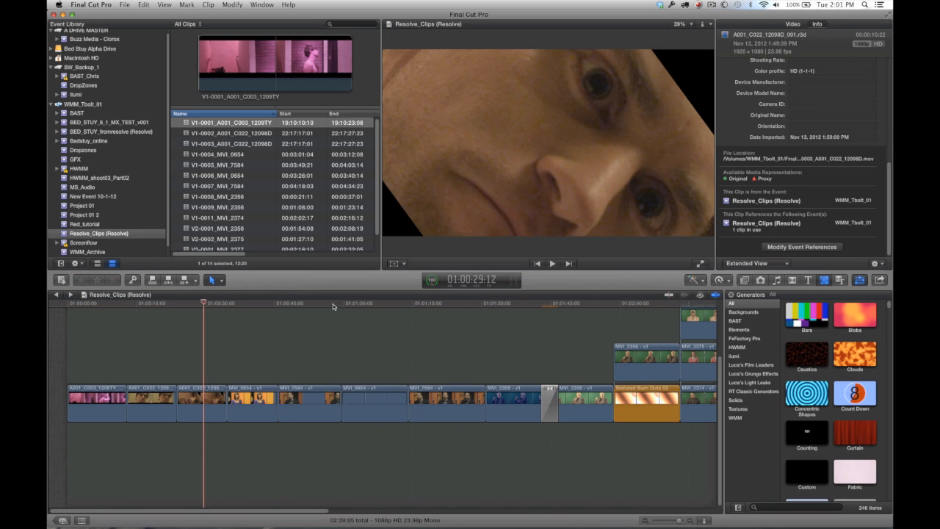
pyautogui.click(332, 304)
pyautogui.moveTo(371, 303); pyautogui.dragTo(206, 310)
pyautogui.press('super+]')
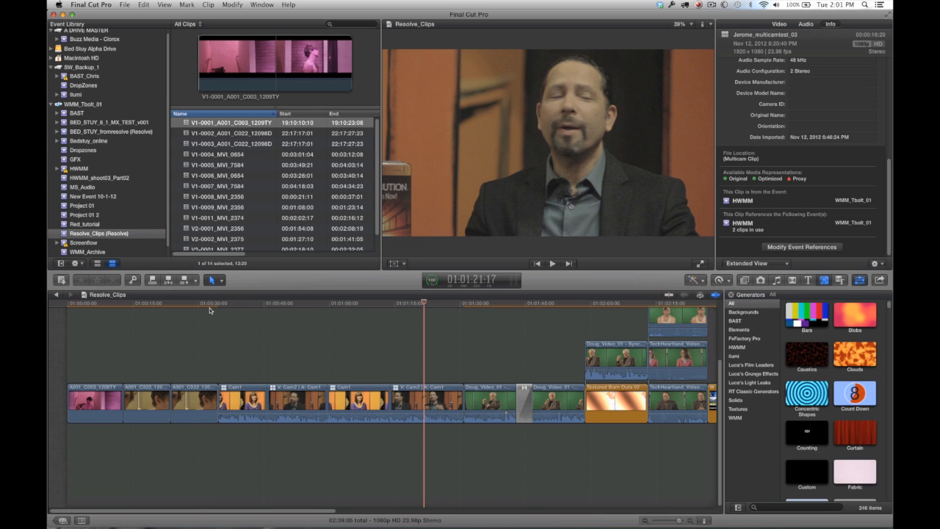
# Compare the color of the synchronized clip before the transition in both timelines at about 01:01:36
pyautogui.click(490, 305)
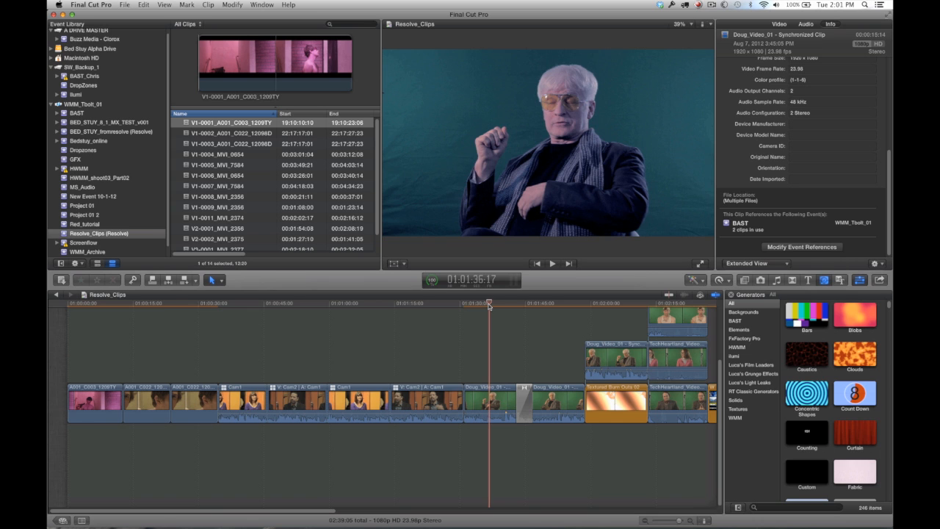
pyautogui.press('super+[')
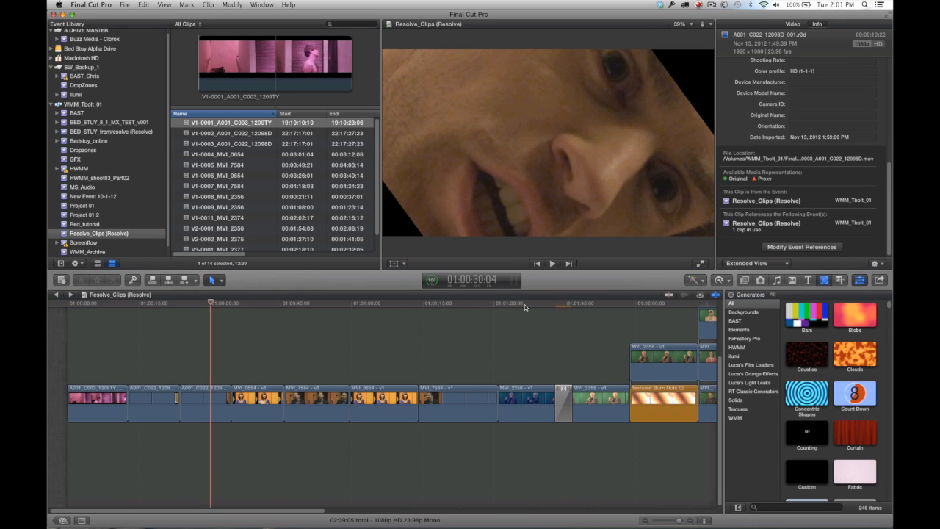
pyautogui.click(526, 305)
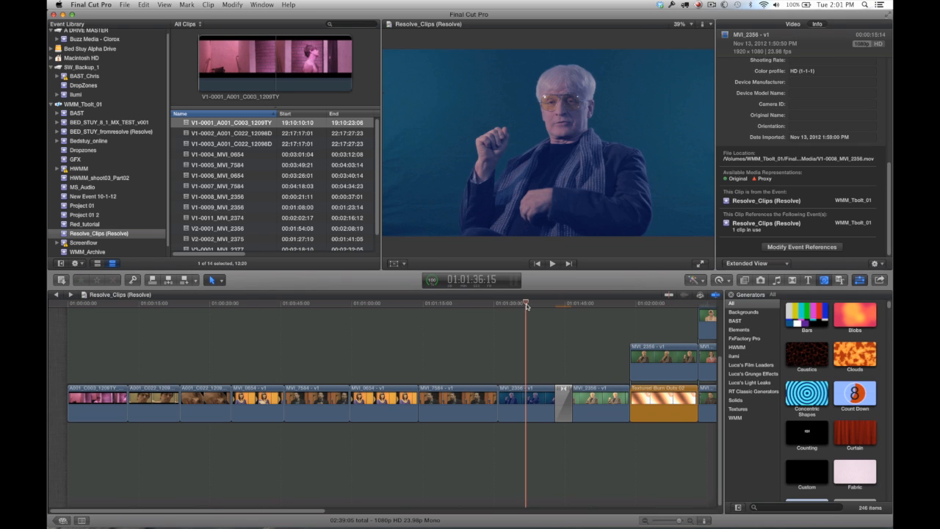
pyautogui.press('super+]')
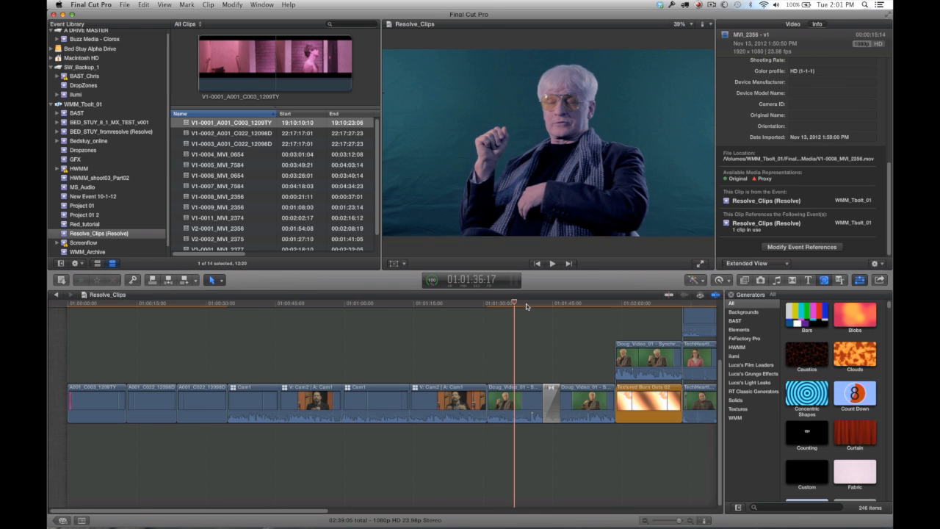
pyautogui.press('super+[')
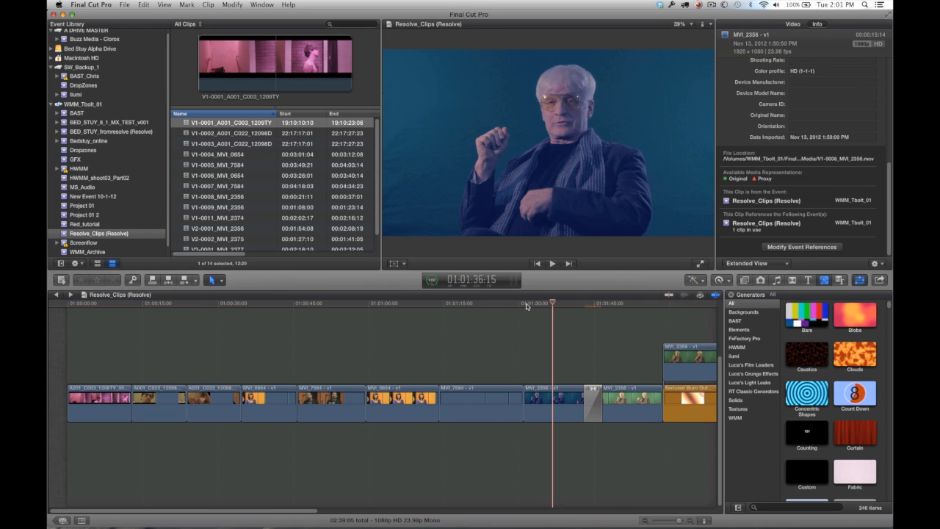
pyautogui.press('super+]')
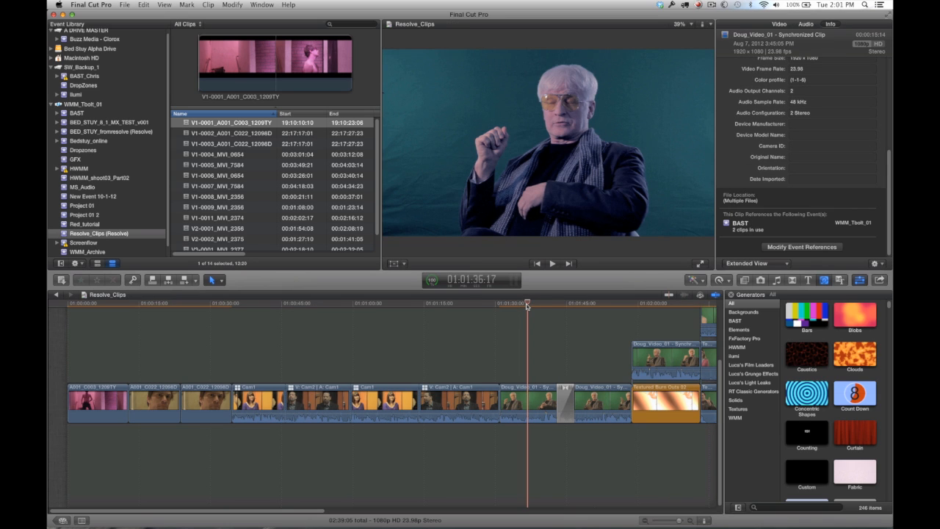
# Compare the green-screen clip right after the transition in both timelines at around 01:01:50
pyautogui.click(598, 304)
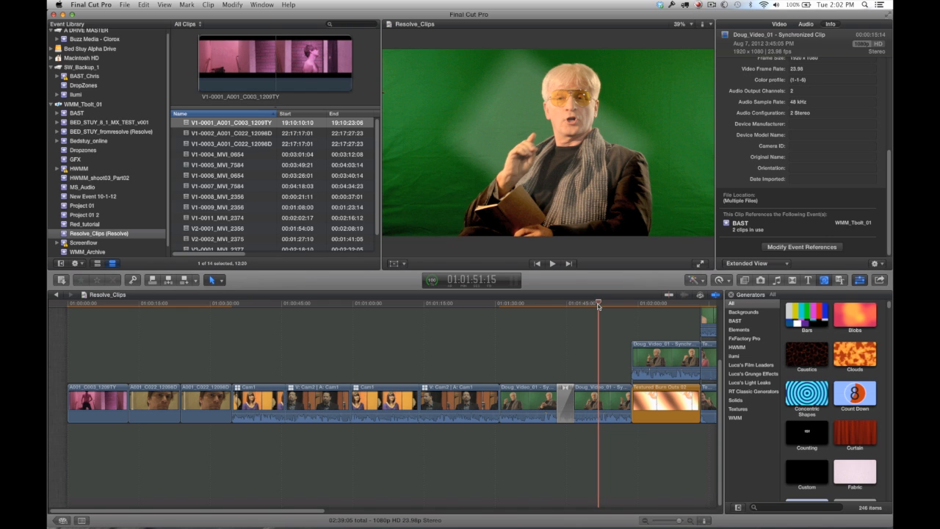
pyautogui.press('super+[')
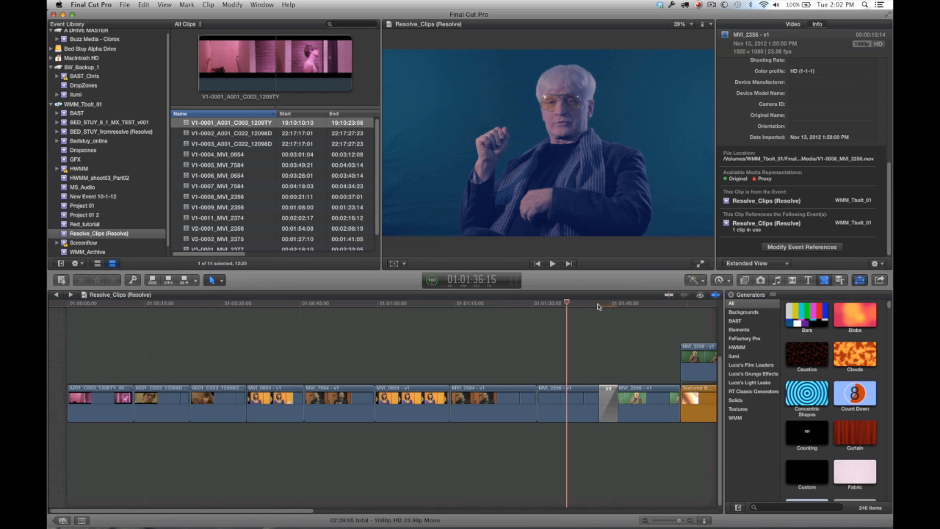
pyautogui.click(631, 304)
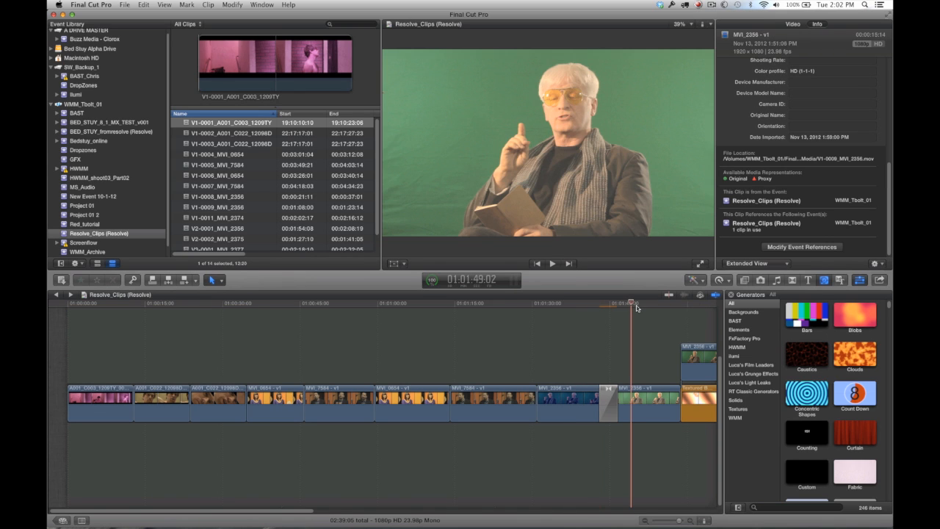
pyautogui.press('super+]')
pyautogui.press('super+[')
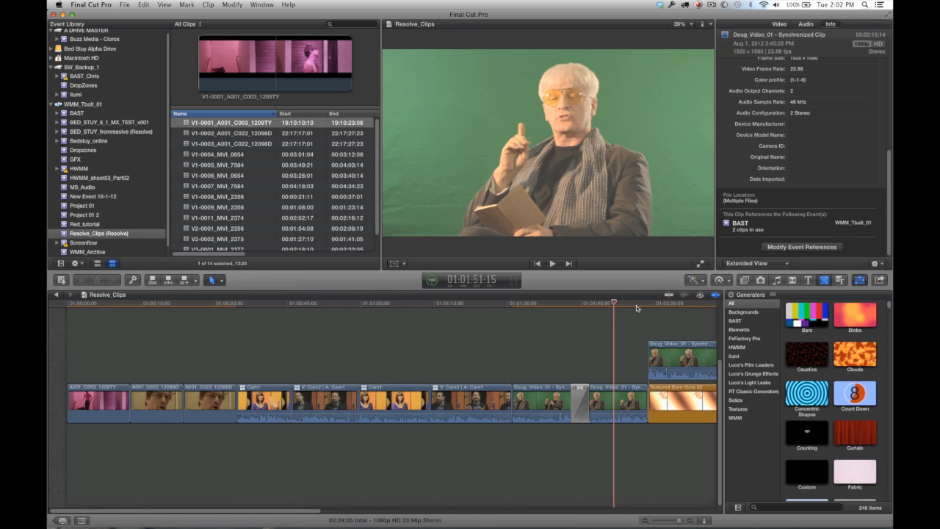
pyautogui.press('super+]')
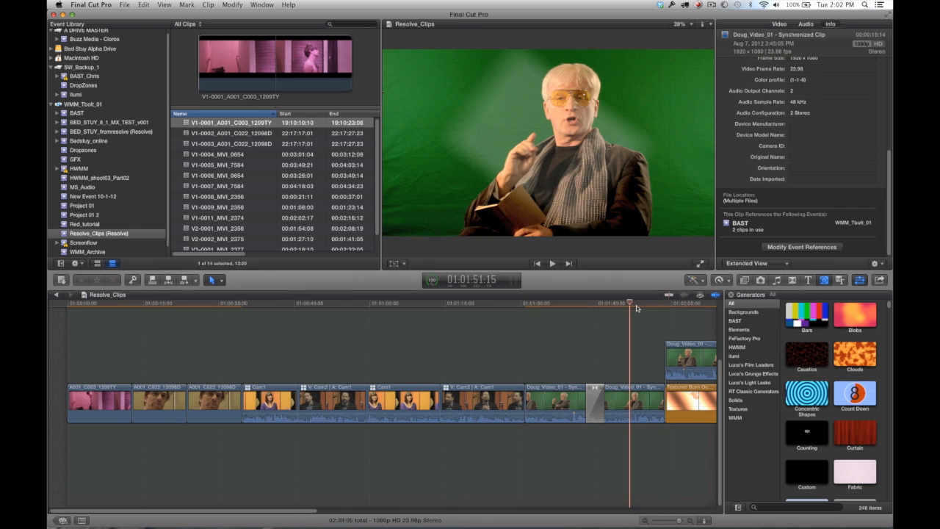
# Compare the green-screen shot above the Textured Burn Outs 02 generator in the original and Resolve timelines, at about 01:02:06 in the latter
pyautogui.press('super+[')
pyautogui.press('super+]')
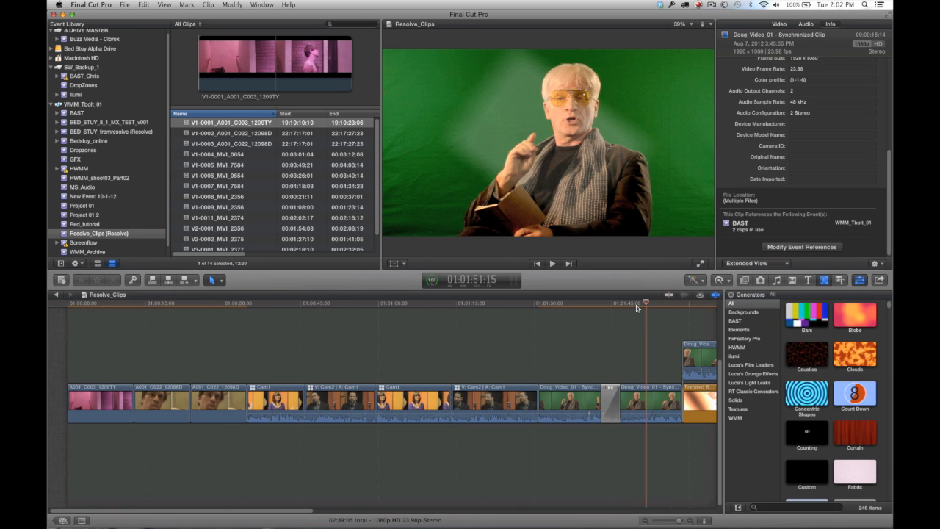
pyautogui.hscroll(5, 633, 335)
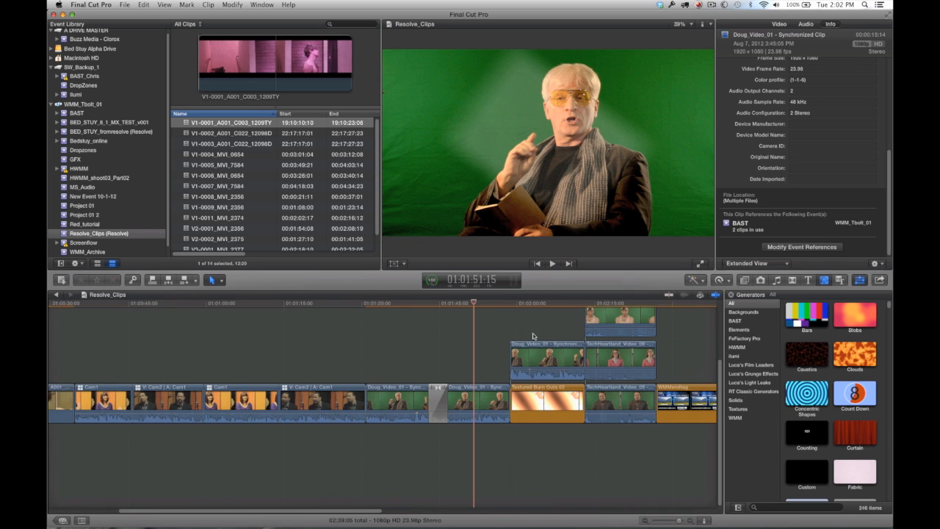
pyautogui.hscroll(3, 537, 335)
pyautogui.click(476, 303)
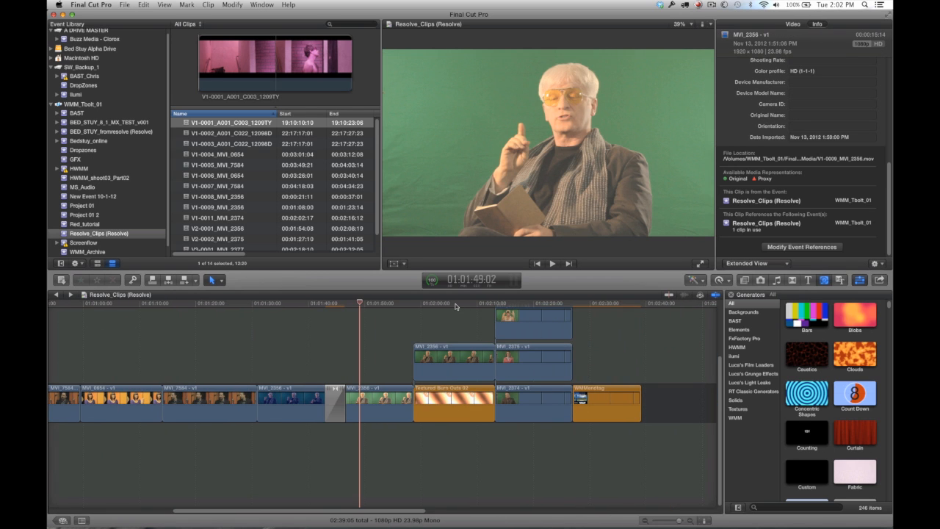
pyautogui.click(457, 304)
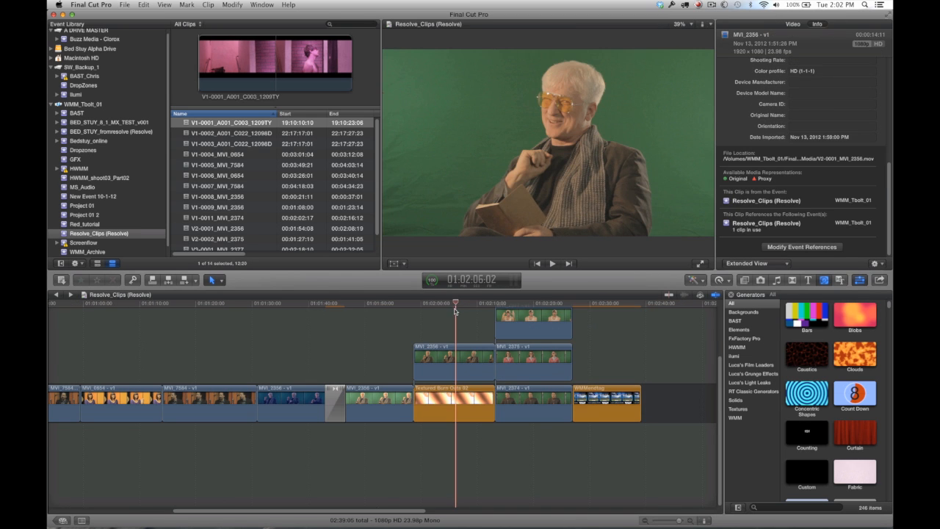
# Apply the Keyer effect to the MVI_2356 clip above the Textured Burn Outs 02 generator in Resolve_Clips (Resolve)
pyautogui.click(455, 355)
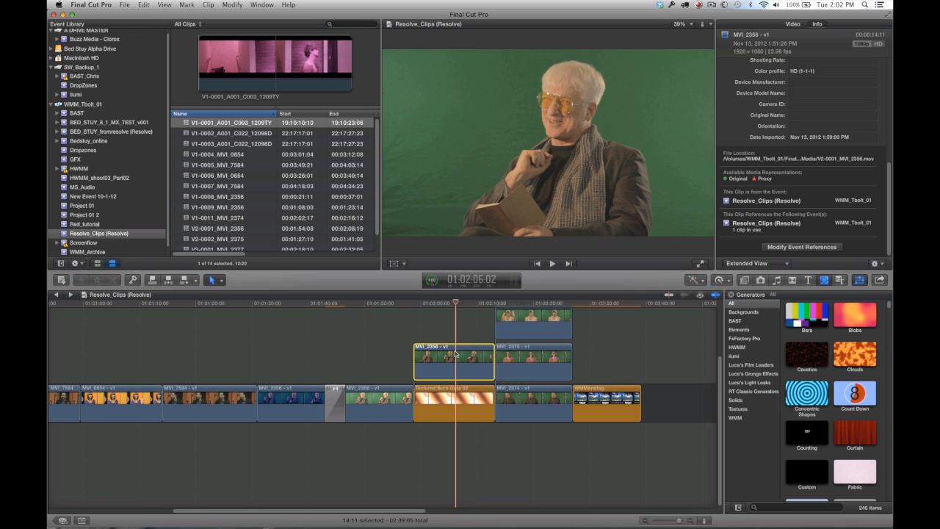
pyautogui.click(793, 24)
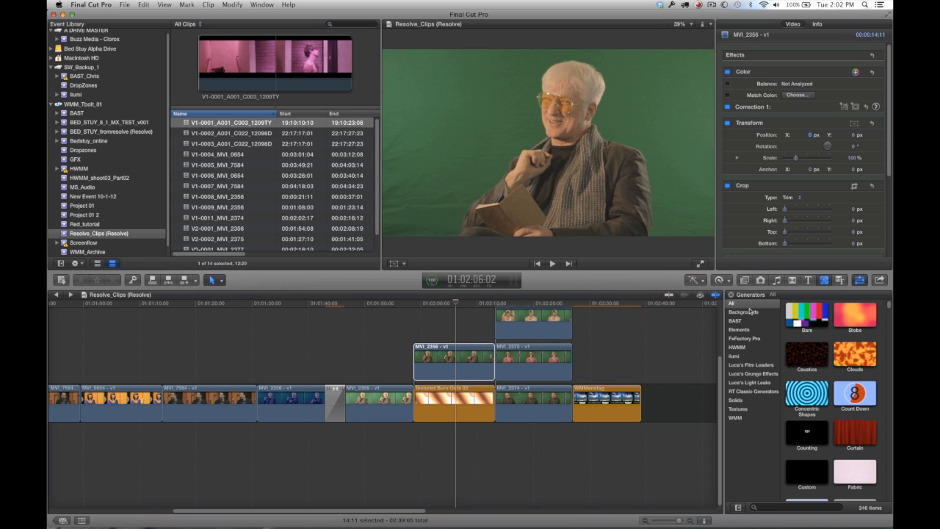
pyautogui.click(743, 281)
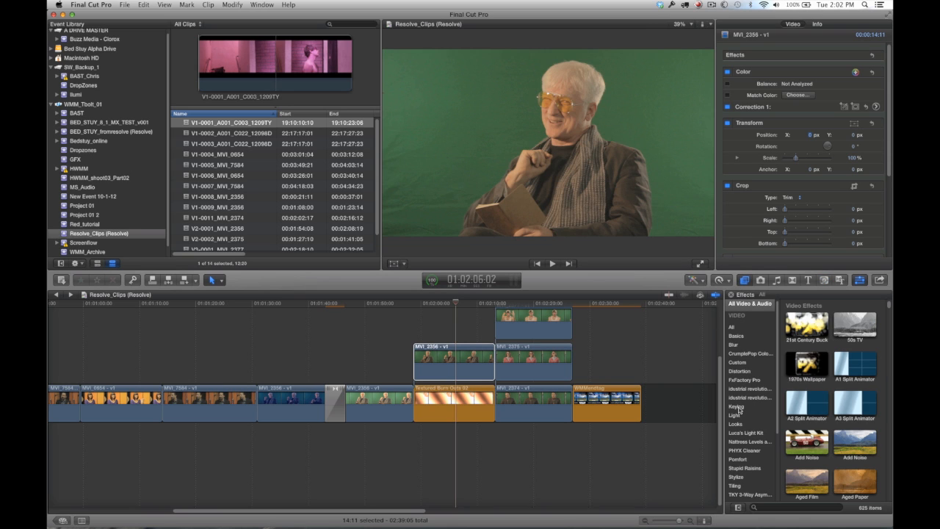
pyautogui.click(737, 406)
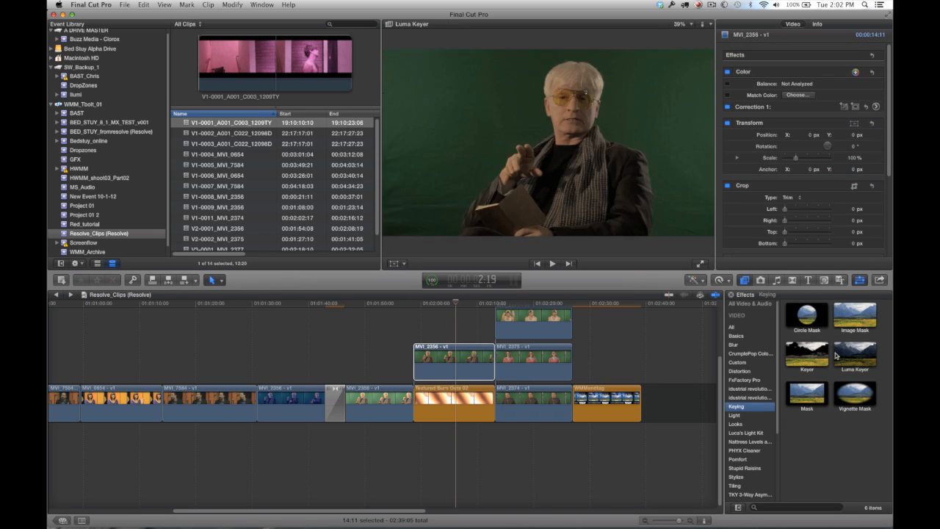
pyautogui.moveTo(808, 356); pyautogui.dragTo(461, 358)
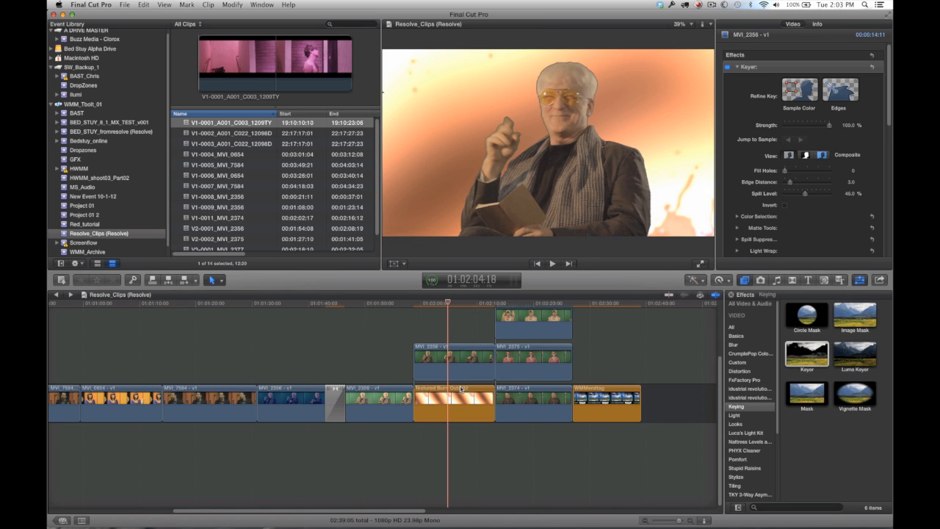
# Inspect the Textured Burn Outs 02 generator's published parameters and view the stacked green-screen clips in Resolve_Clips at about 01:02:18
pyautogui.click(455, 398)
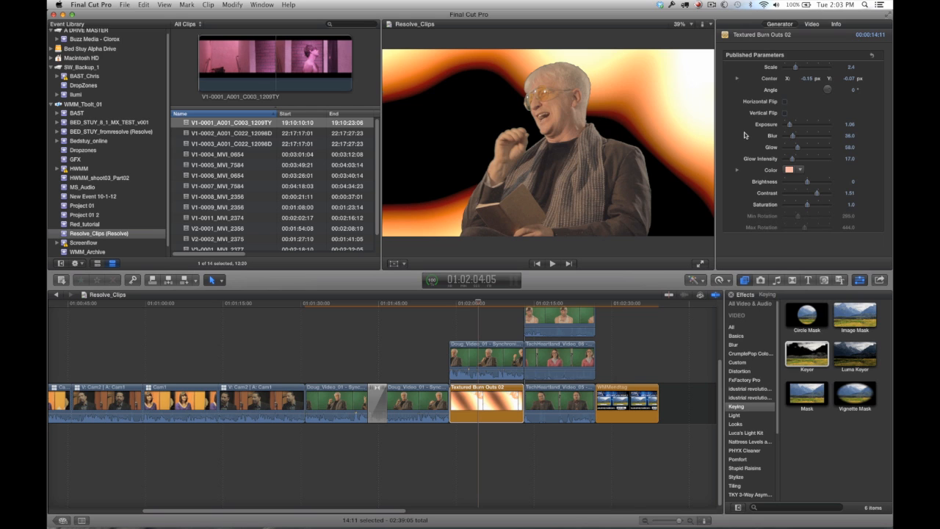
pyautogui.click(556, 303)
pyautogui.click(556, 303)
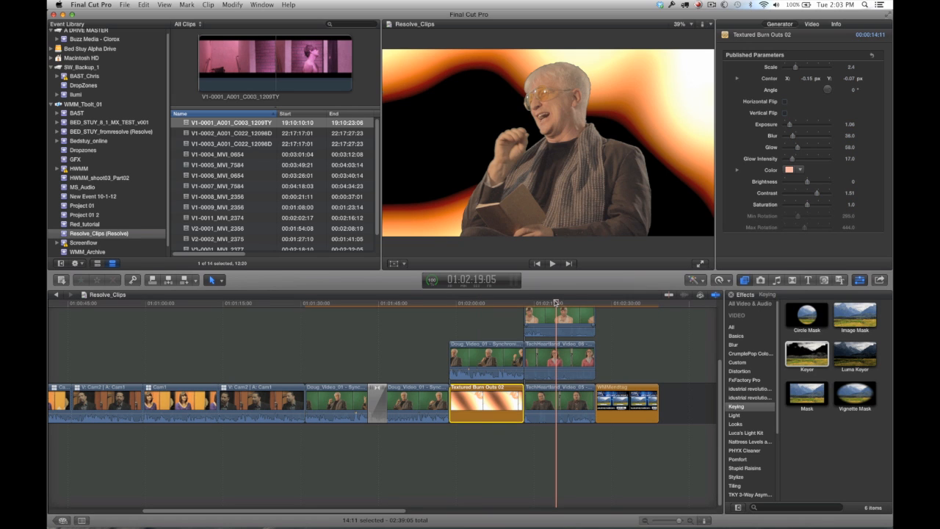
pyautogui.moveTo(539, 303); pyautogui.dragTo(550, 303)
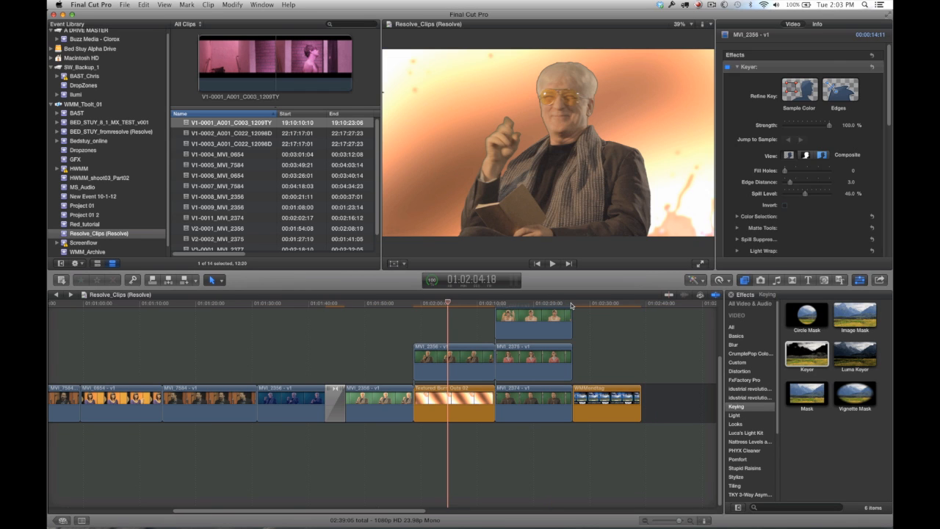
# Review the stacked green-screen clips in Resolve_Clips (Resolve) and check the video settings of the topmost MVI_2379 clip
pyautogui.click(534, 304)
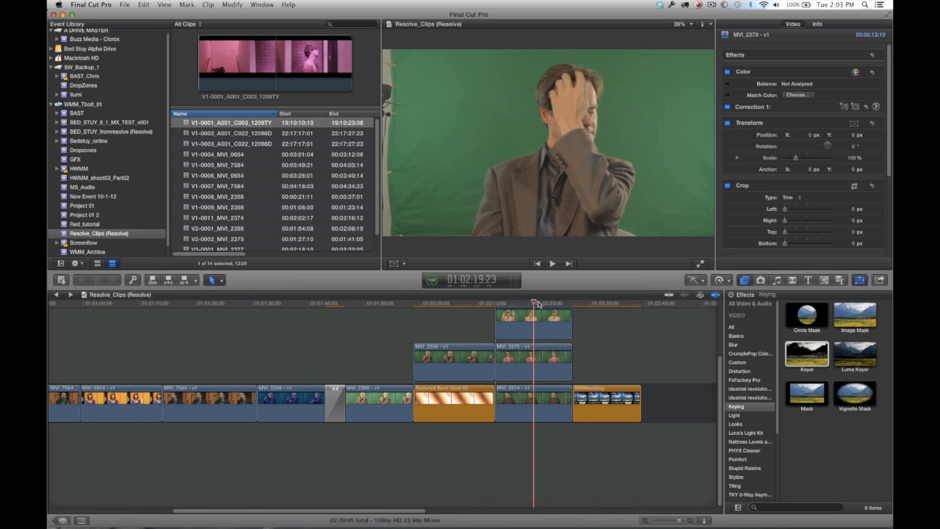
pyautogui.click(548, 303)
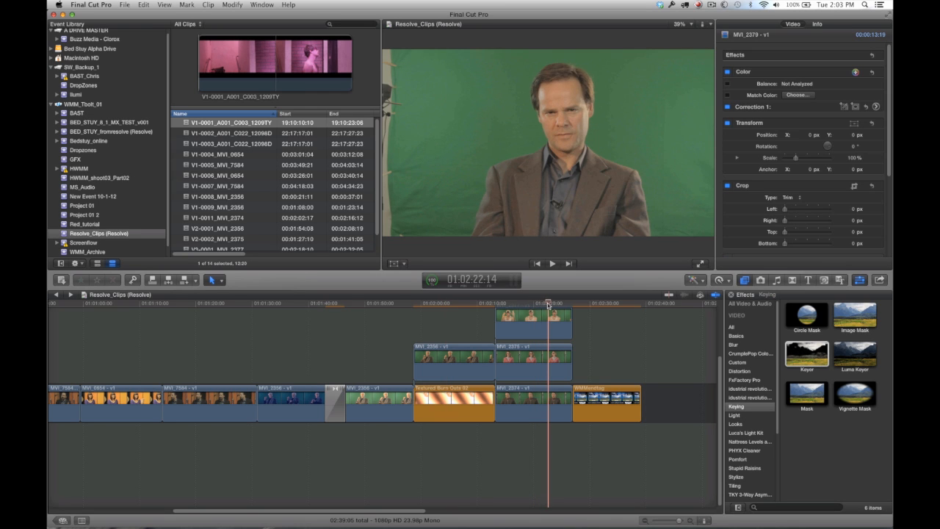
pyautogui.scroll(3, 544, 303)
pyautogui.click(534, 338)
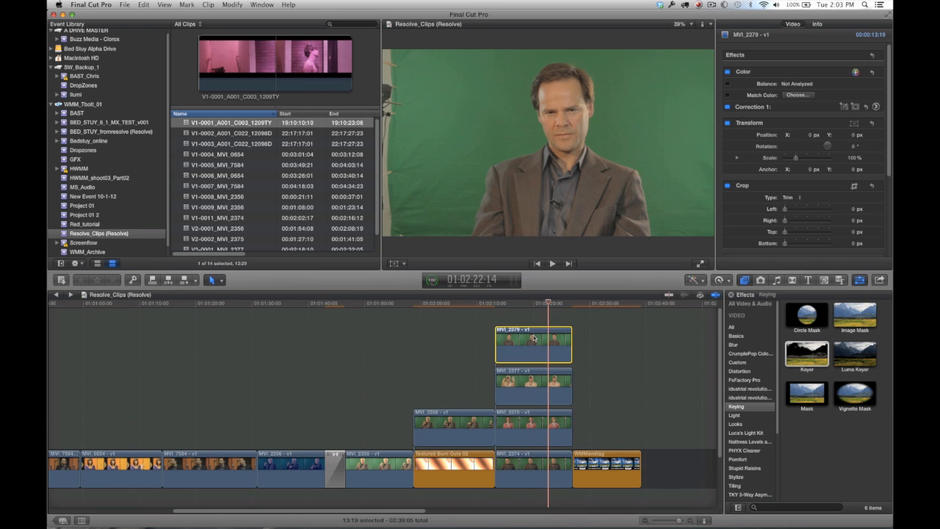
pyautogui.click(792, 24)
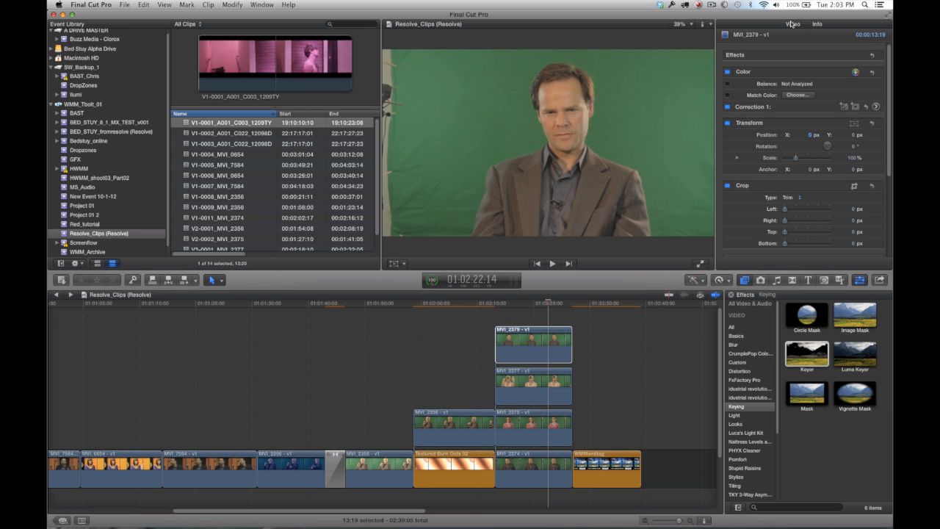
pyautogui.click(525, 303)
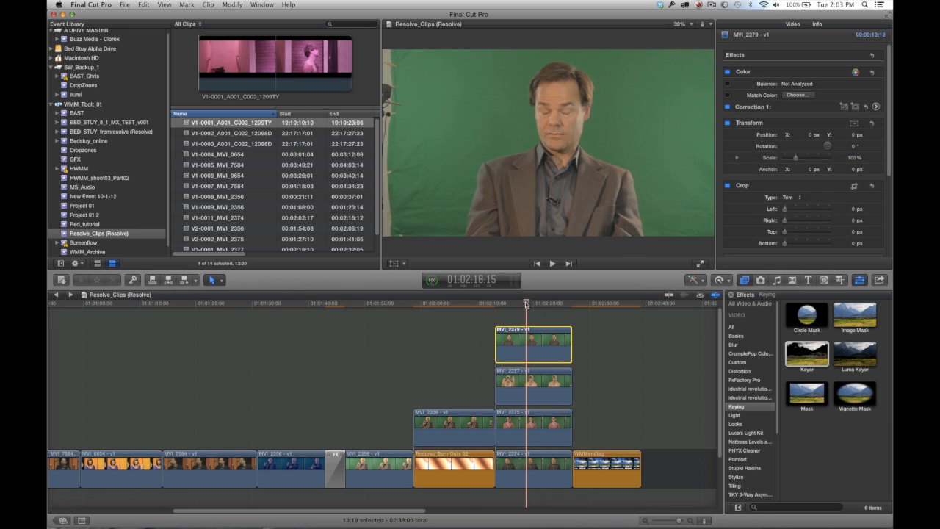
# Compare the WMMendtag generator in both timelines, checking its on-screen sample text and generator settings
pyautogui.click(605, 304)
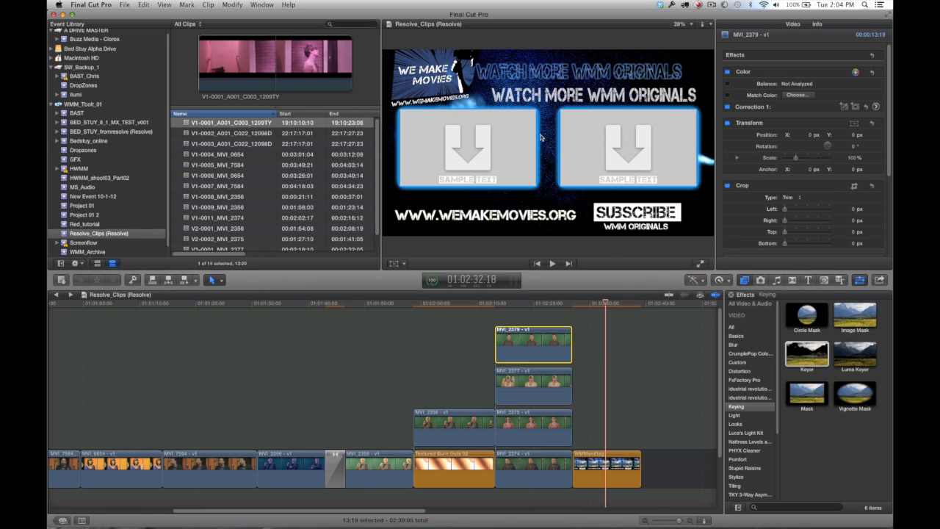
pyautogui.doubleClick(463, 180)
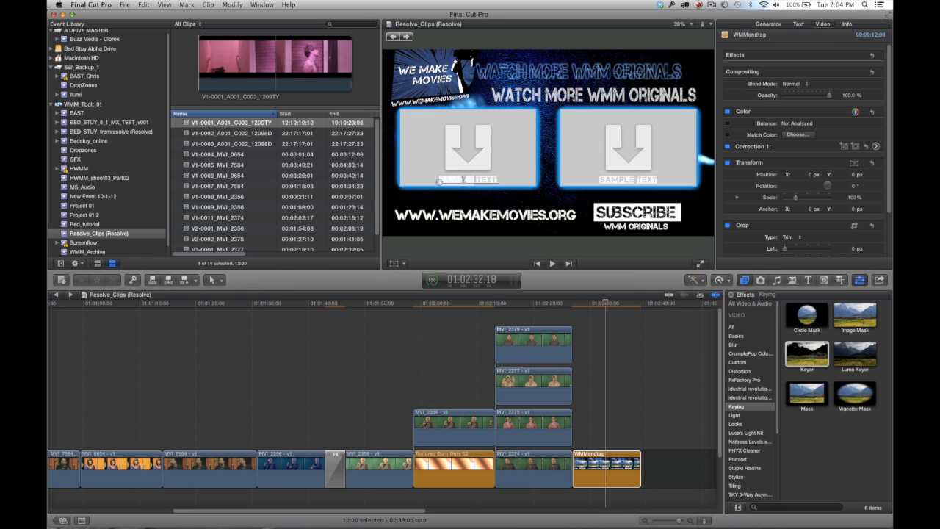
pyautogui.click(770, 24)
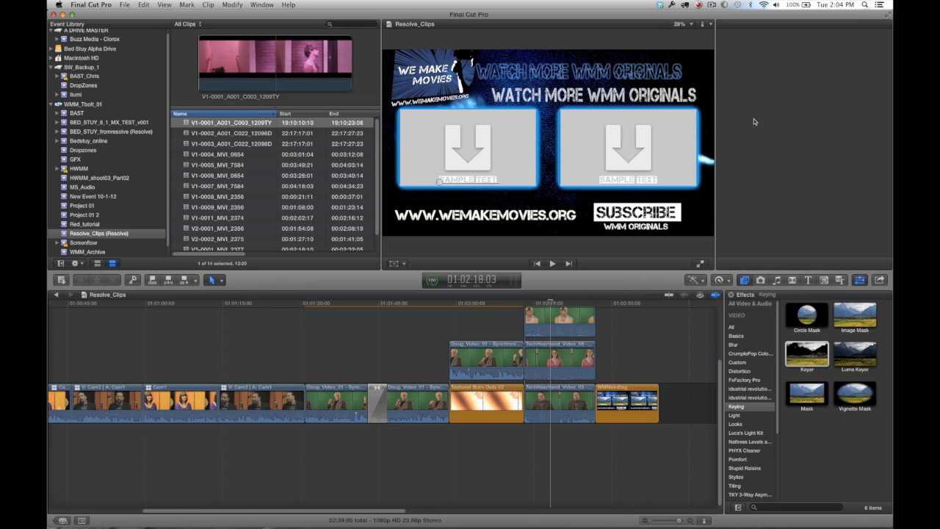
pyautogui.click(622, 303)
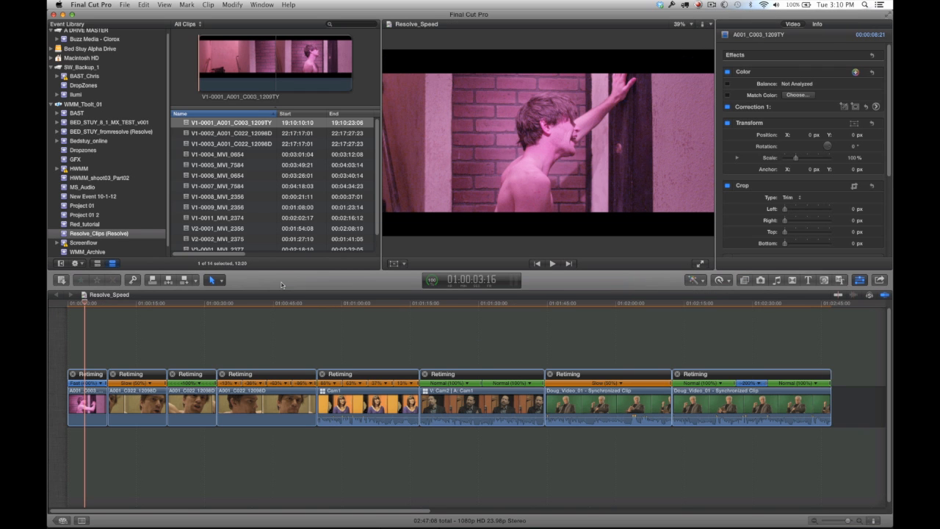
# Review the retiming segments on every clip from start to end of the Resolve_Speed timeline
pyautogui.moveTo(91, 303); pyautogui.dragTo(422, 357)
pyautogui.click(86, 350)
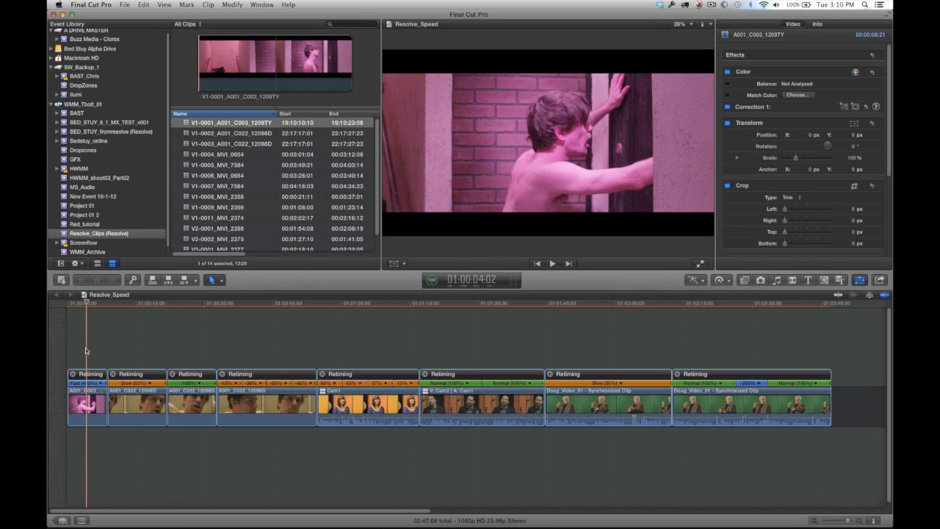
pyautogui.press('super+equal')
pyautogui.press('super+equal')
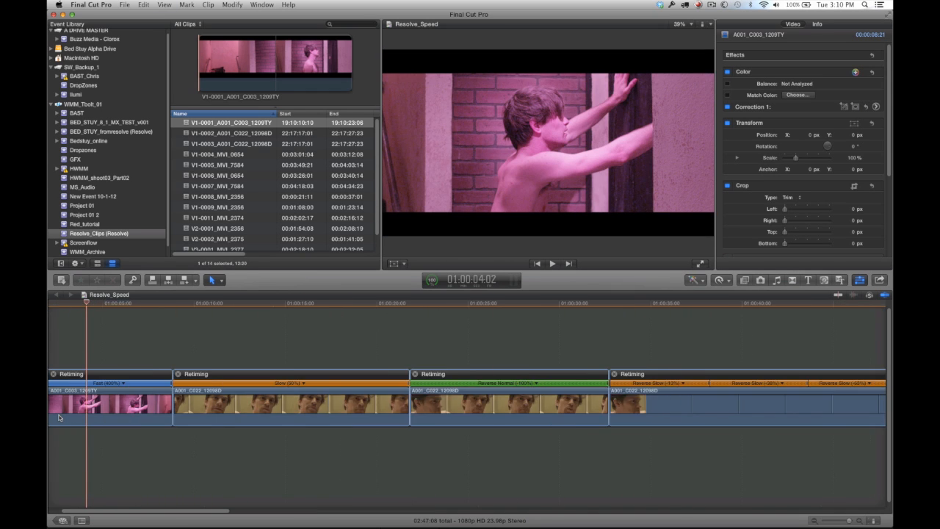
pyautogui.hscroll(3, 111, 363)
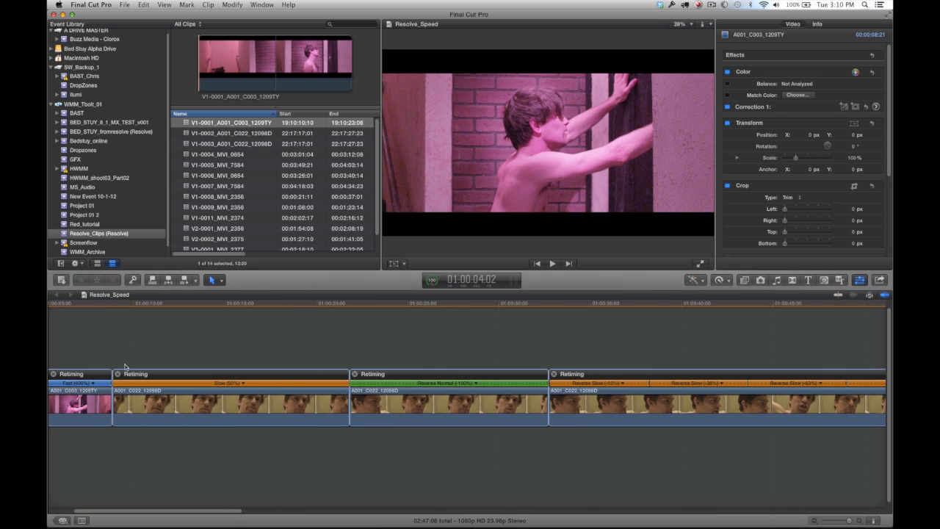
pyautogui.hscroll(10, 221, 342)
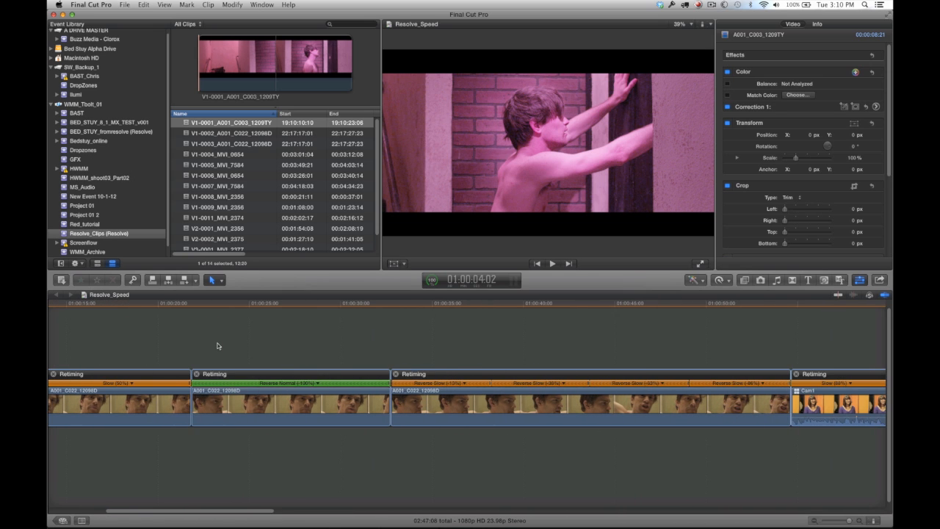
pyautogui.hscroll(9, 227, 342)
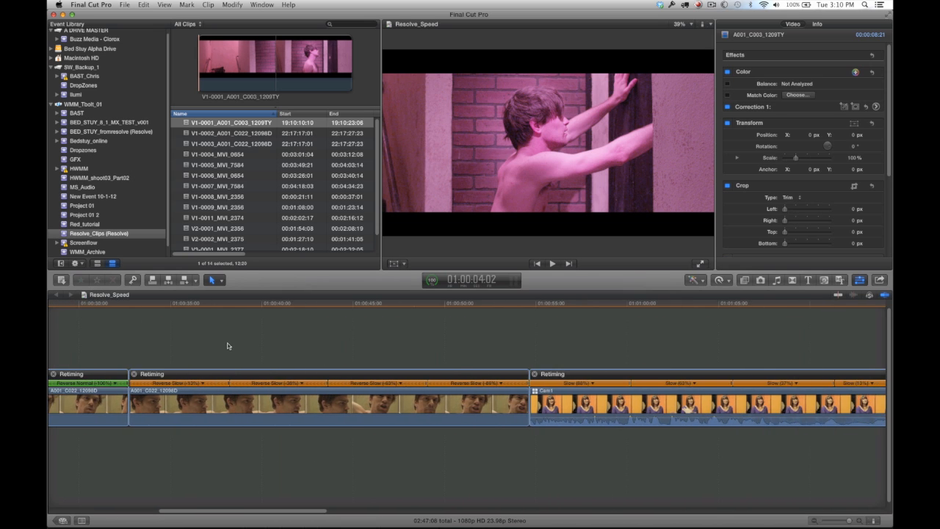
pyautogui.hscroll(4, 228, 346)
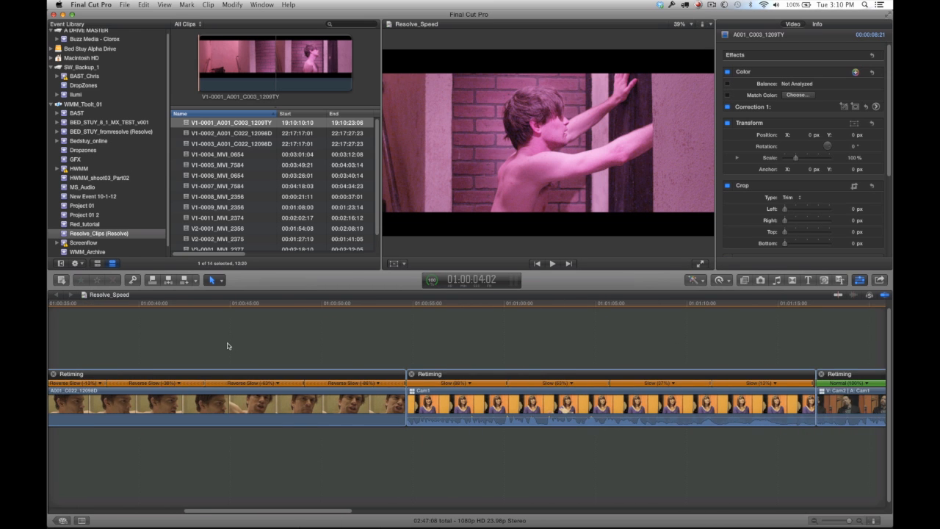
pyautogui.hscroll(12, 227, 346)
pyautogui.hscroll(12, 228, 346)
pyautogui.hscroll(20, 228, 346)
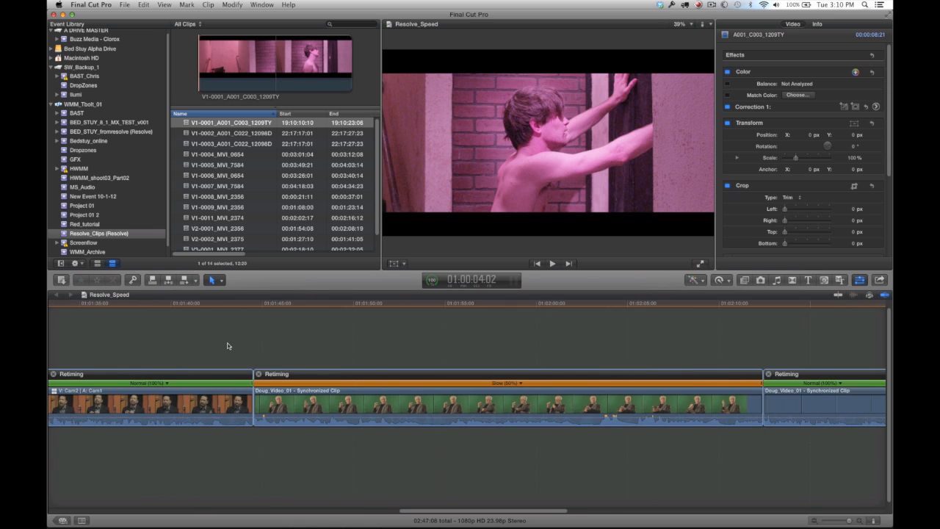
pyautogui.hscroll(5, 228, 346)
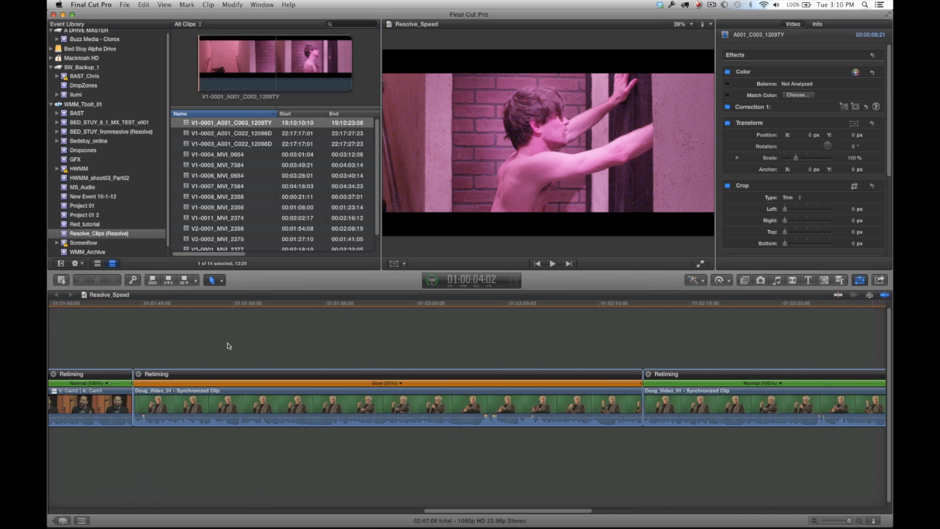
pyautogui.hscroll(7, 228, 346)
pyautogui.hscroll(15, 228, 346)
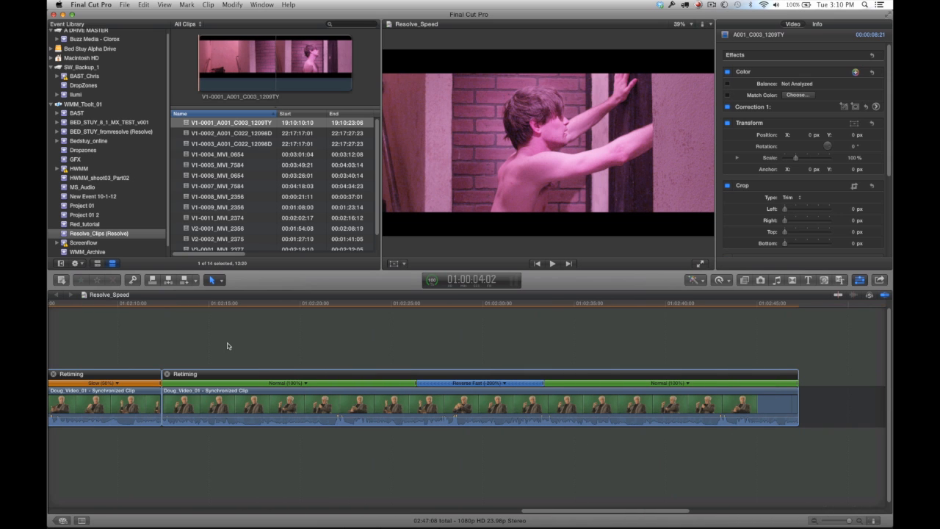
pyautogui.hscroll(3, 228, 346)
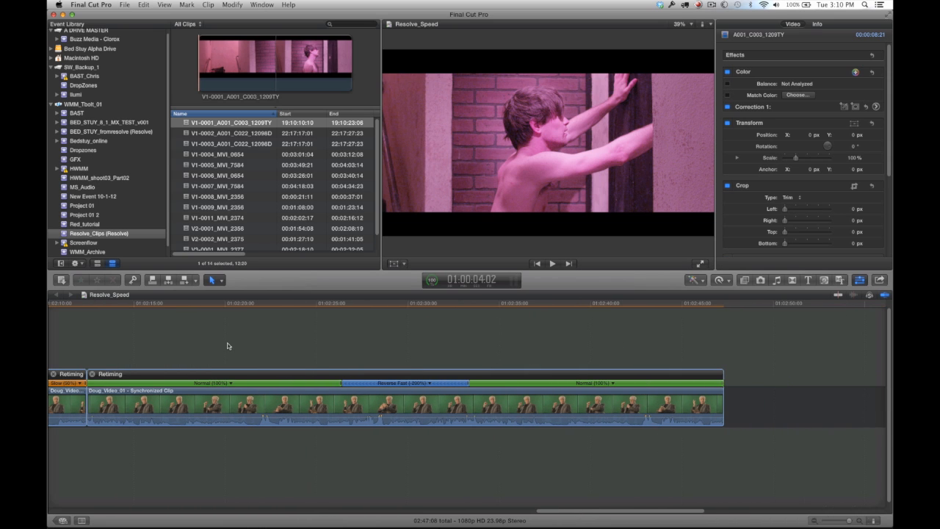
pyautogui.hotkey('shift', 'z')
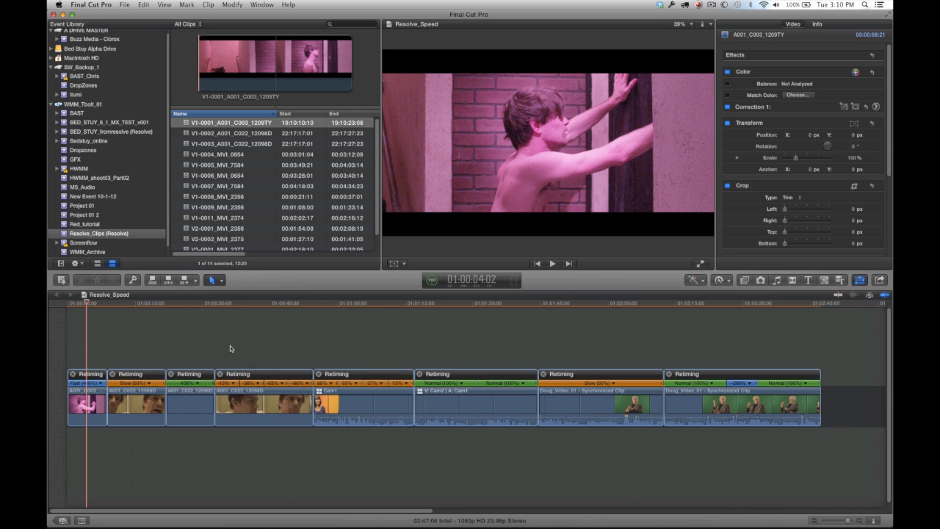
# Export the Resolve_Speed project as XML named Resolve_Speed into the ToResolve folder
pyautogui.click(125, 5)
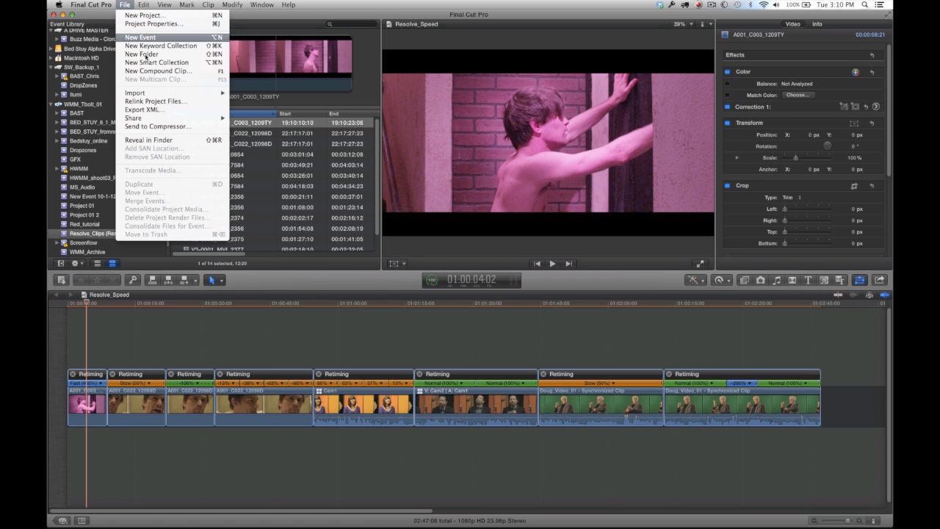
pyautogui.click(145, 110)
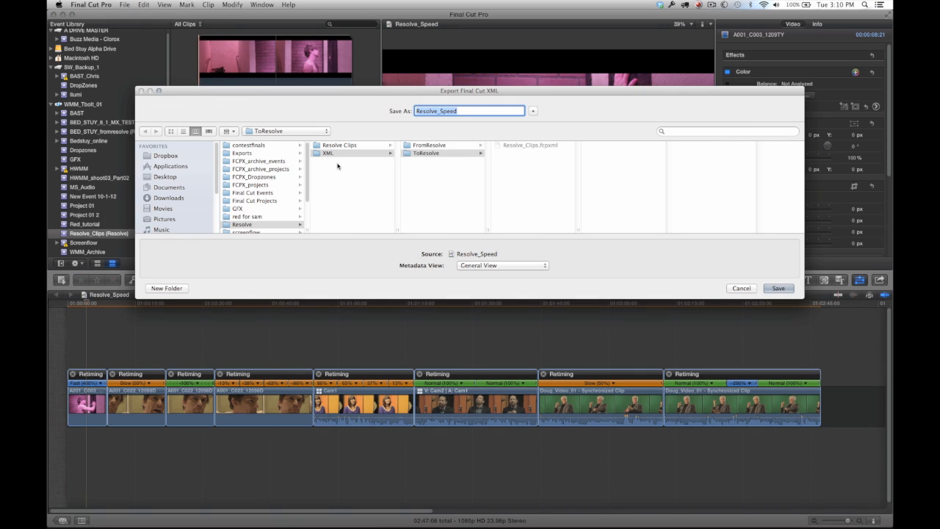
pyautogui.click(404, 152)
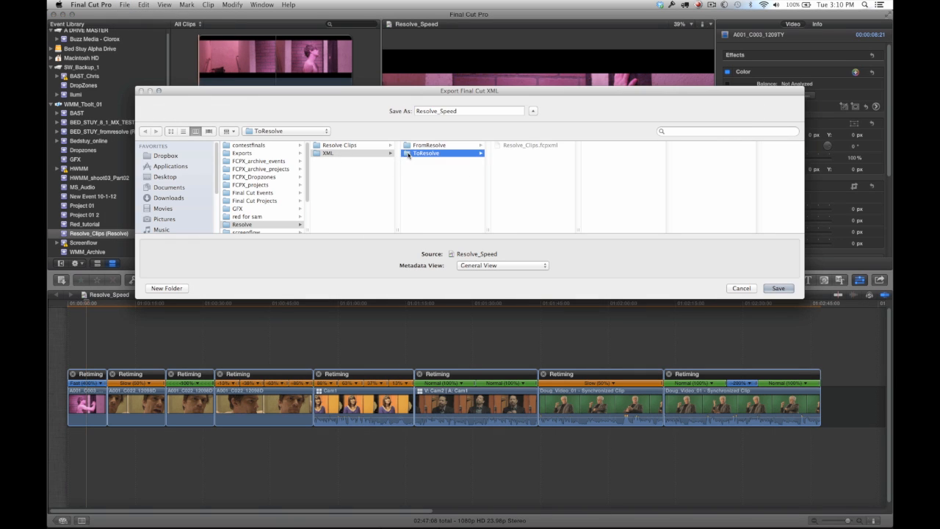
pyautogui.click(779, 288)
# Switch to DaVinci Resolve and import Resolve_Speed.fcpxml from the ToResolve folder as a timeline, keeping the preset load options
pyautogui.press('super+Tab')
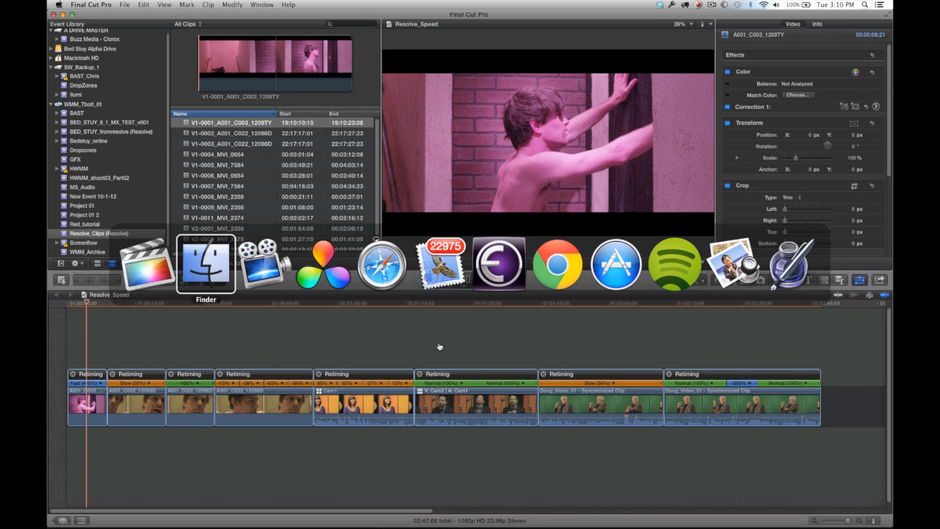
pyautogui.click(323, 274)
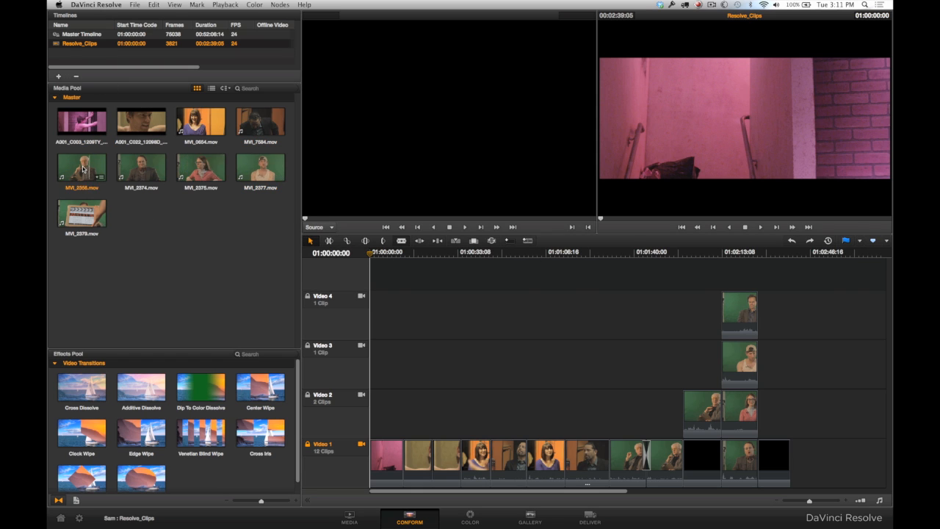
pyautogui.click(71, 55)
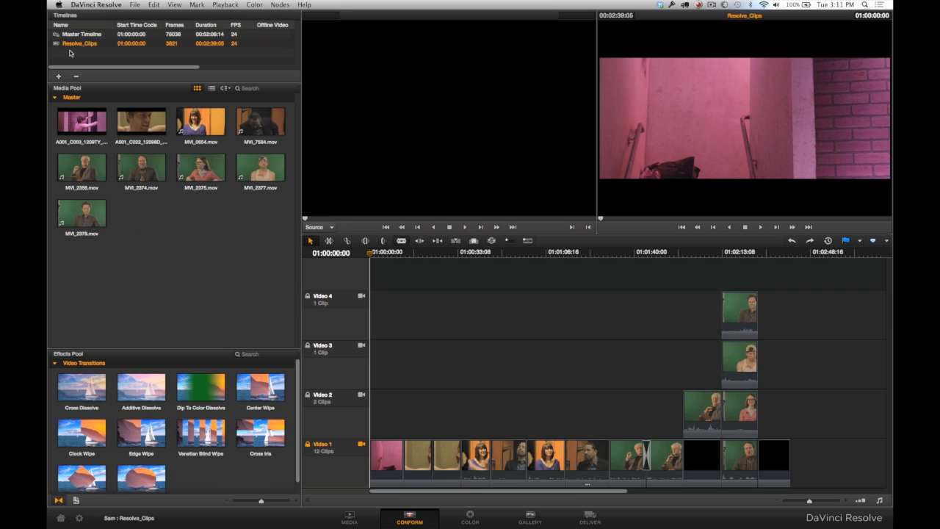
pyautogui.rightClick(78, 54)
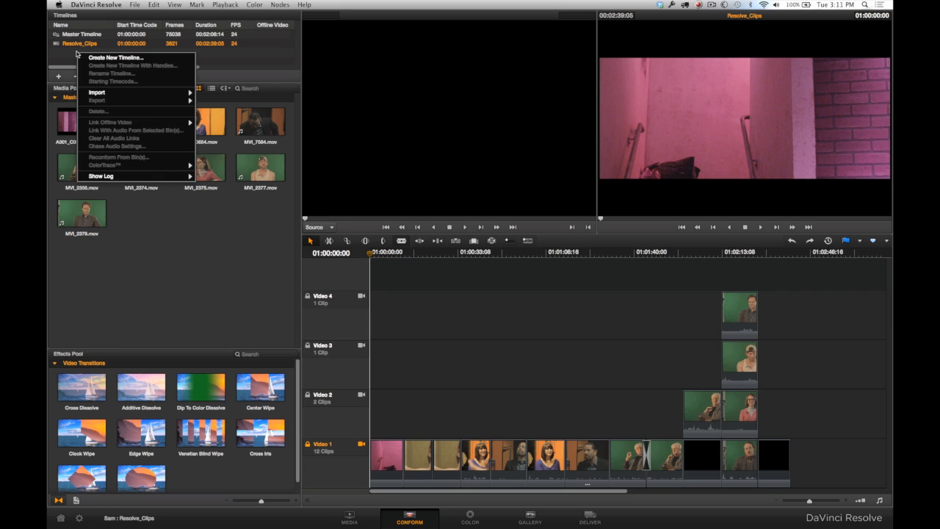
pyautogui.moveTo(96, 92)
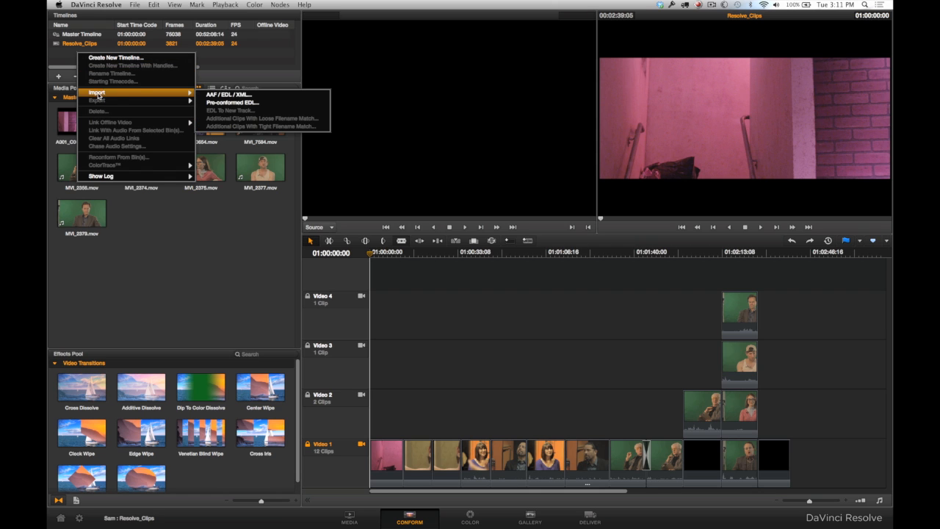
pyautogui.click(249, 97)
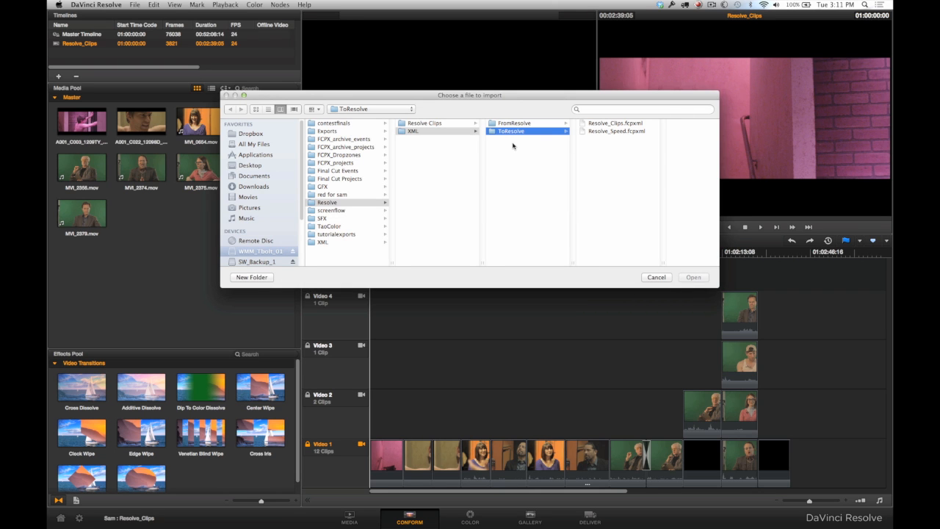
pyautogui.click(591, 132)
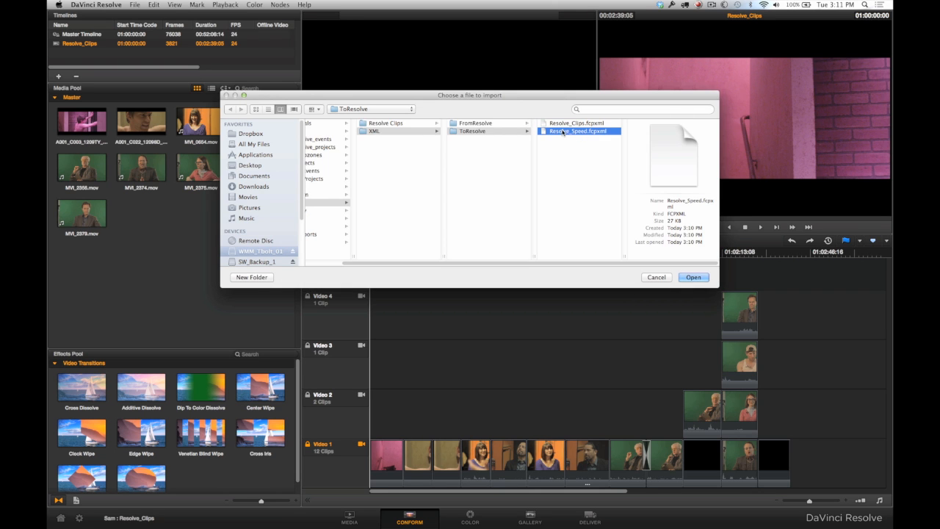
pyautogui.click(693, 277)
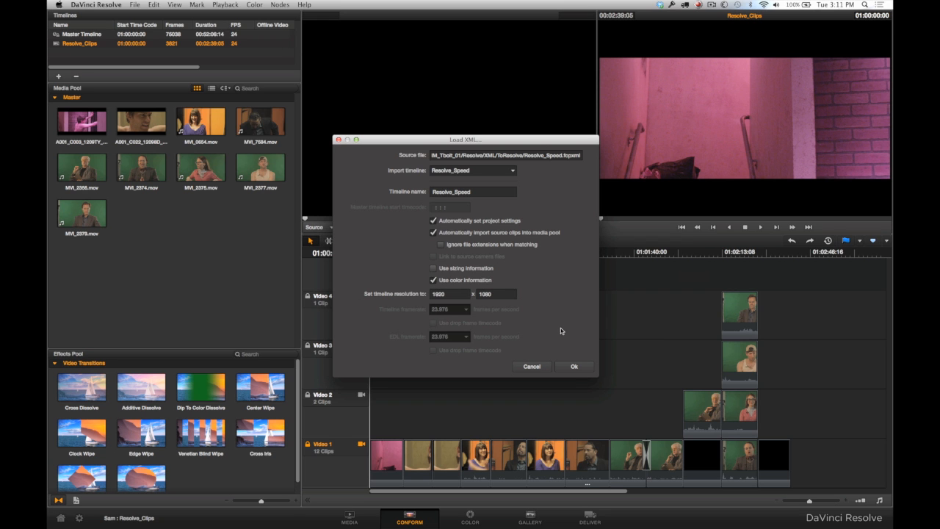
pyautogui.click(573, 367)
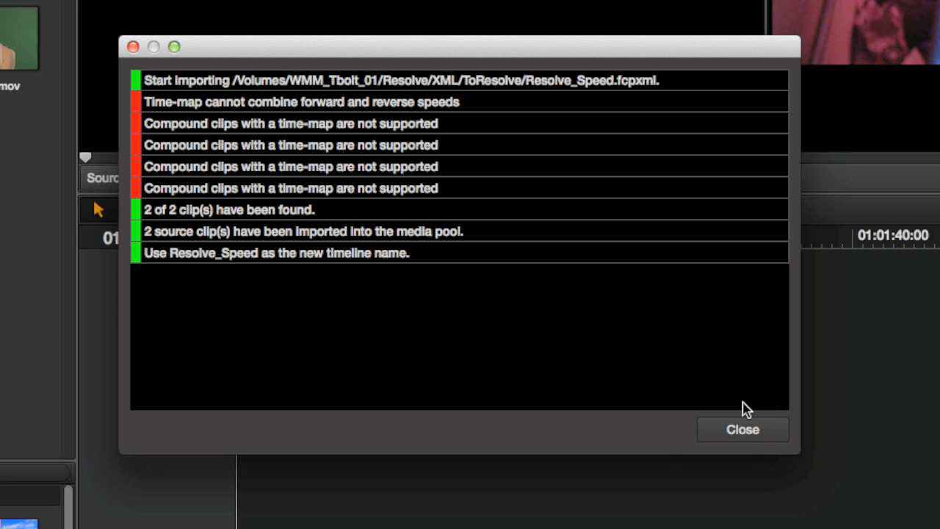
pyautogui.click(747, 430)
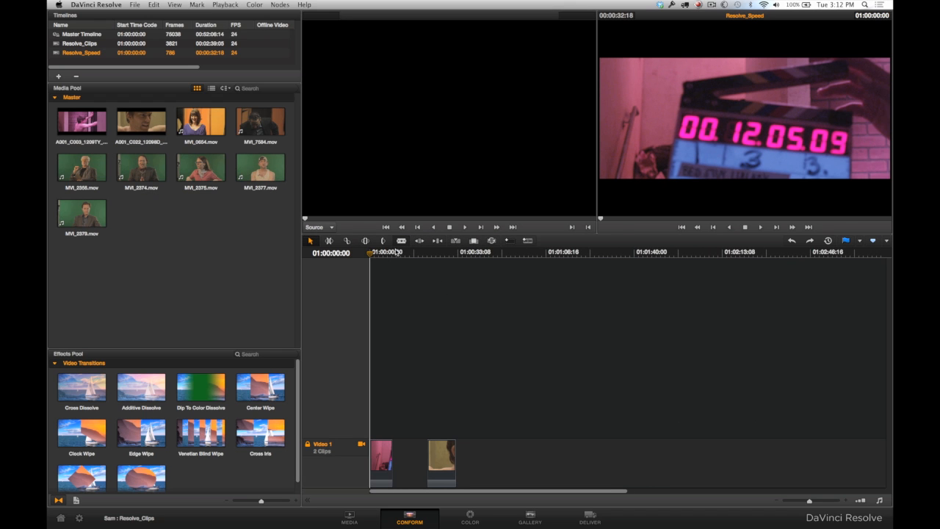
# Examine the frames of both clips in the imported Resolve_Speed timeline
pyautogui.click(379, 253)
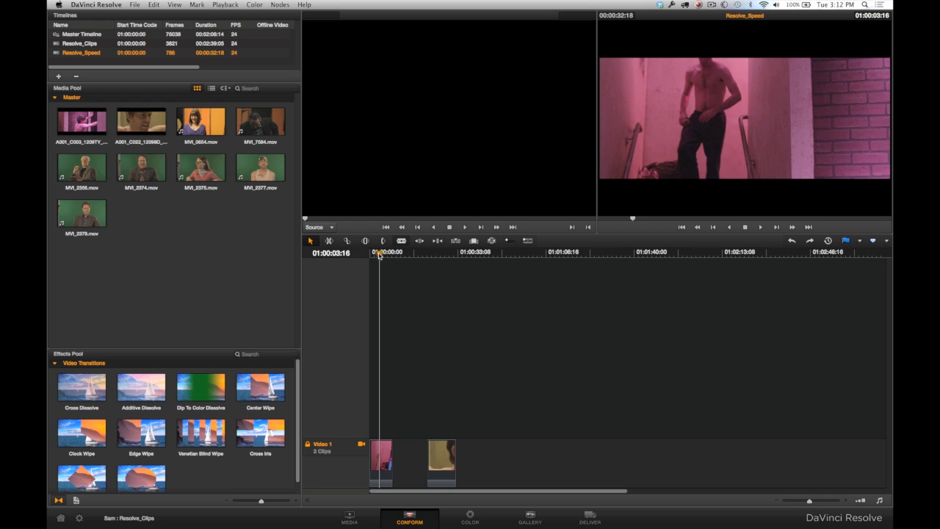
pyautogui.click(438, 253)
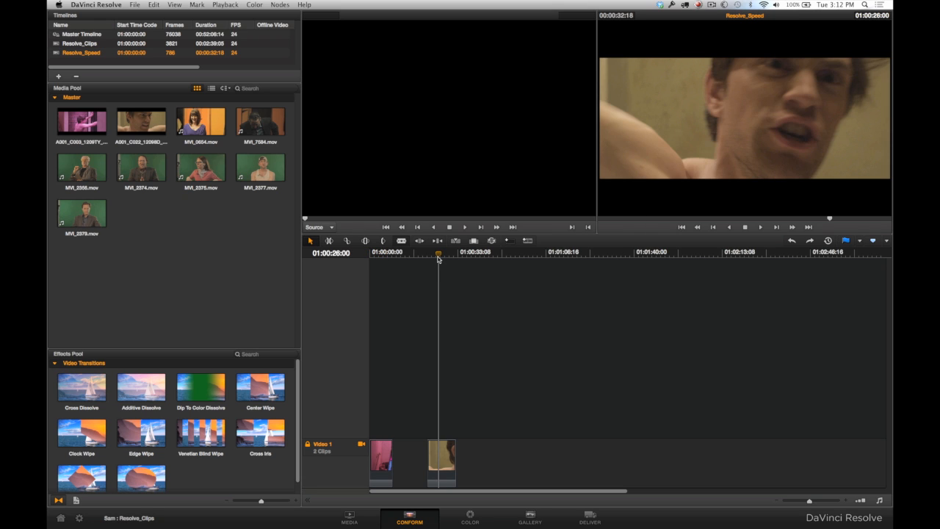
pyautogui.click(379, 254)
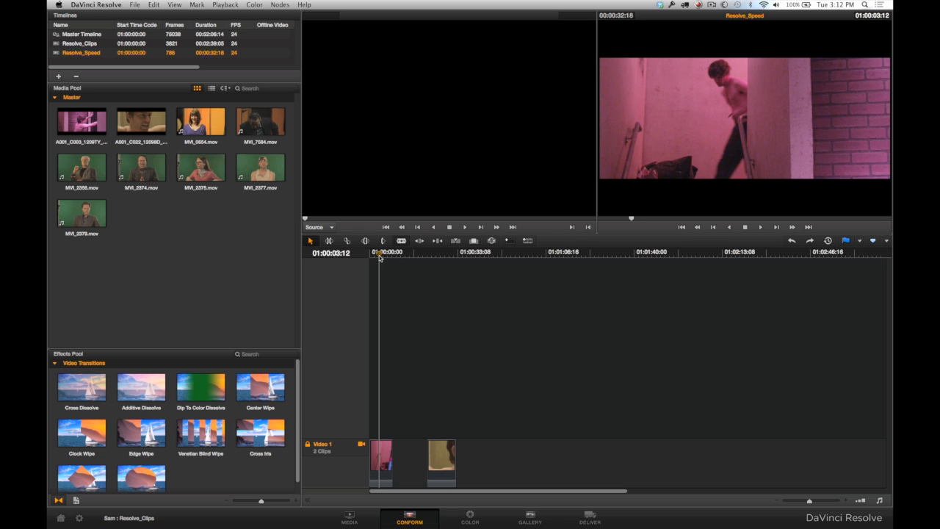
# Switch to Final Cut Pro and compare the first three retimed clips of the original Resolve_Speed timeline with the import
pyautogui.press('super+Tab')
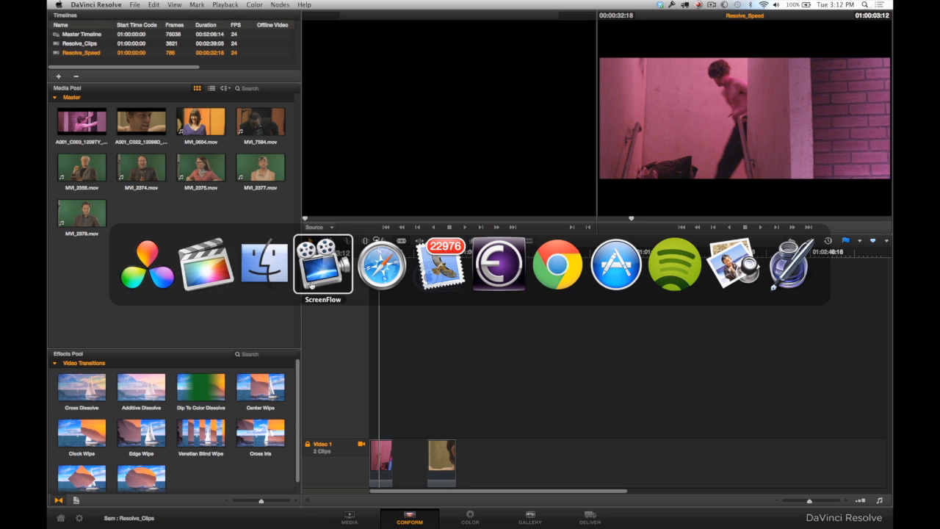
pyautogui.click(189, 261)
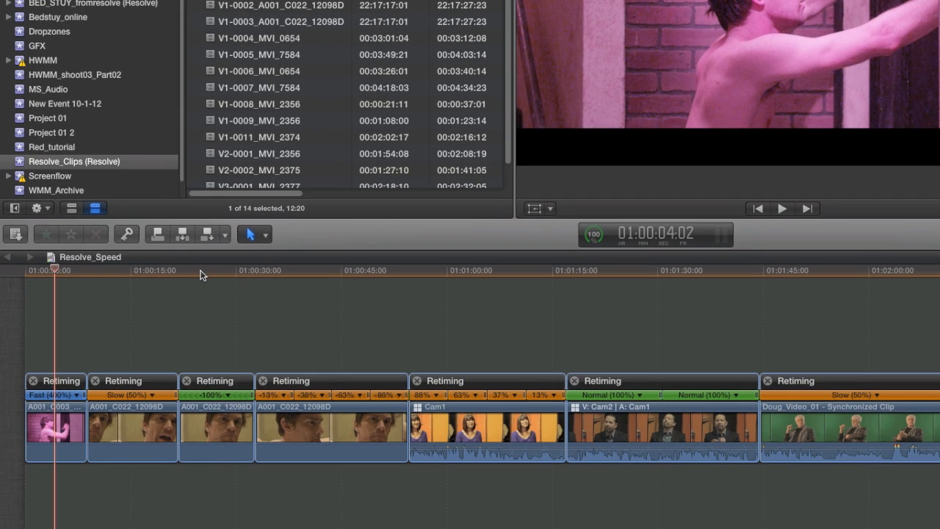
pyautogui.moveTo(180, 304); pyautogui.dragTo(187, 305)
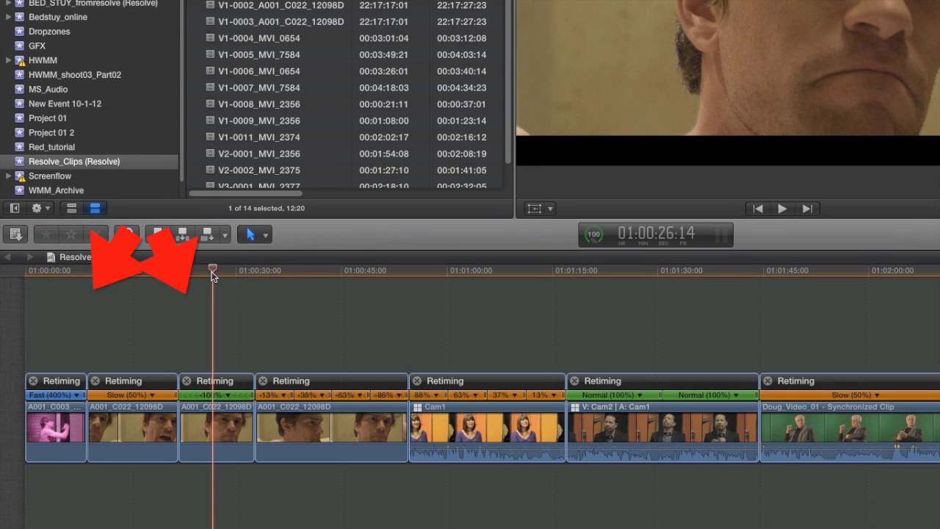
pyautogui.click(55, 273)
pyautogui.click(129, 271)
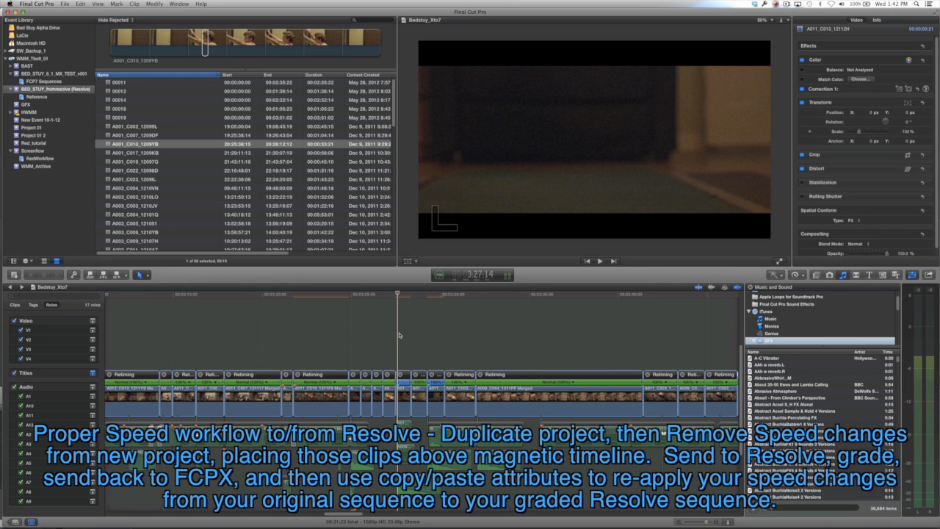
# Select and copy the sped-up A011_C013_12112H clip at 3:27:12 in the Bedstuy_Xto7 timeline
pyautogui.press('Left')
pyautogui.press('Left')
pyautogui.press('c')
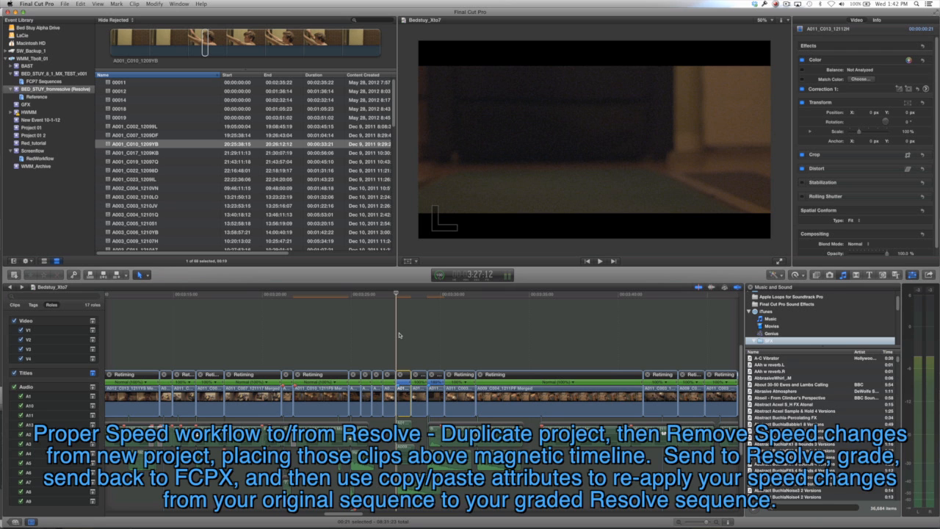
# Go back to the BED_STUY_fromresolve (Resolve) timeline and select the connected A011_C013_12112H clip above the gap at 01:03:27:12
pyautogui.press('super+[')
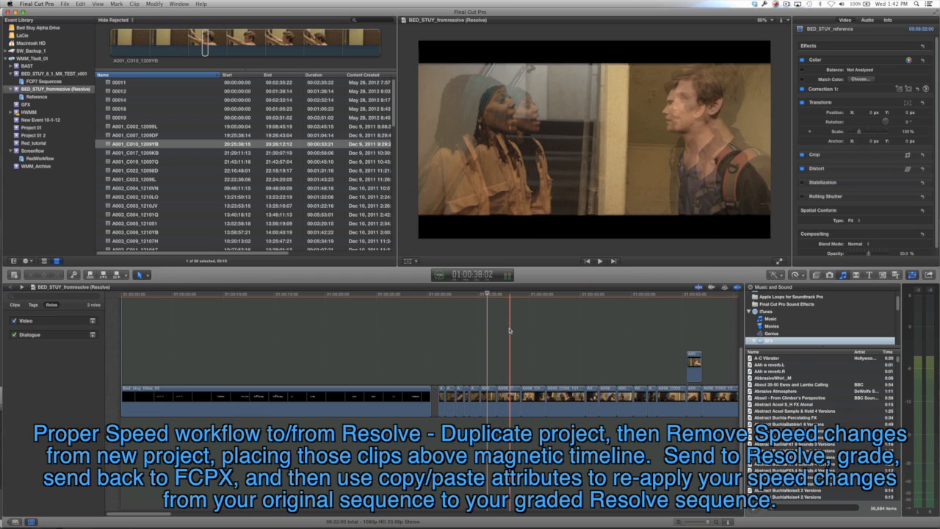
pyautogui.press('super+minus')
pyautogui.press('super+minus')
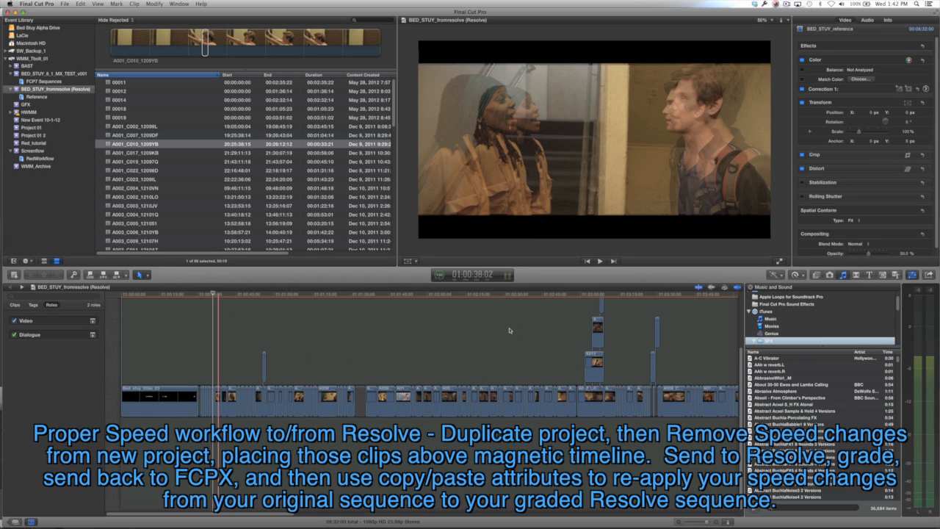
pyautogui.click(646, 295)
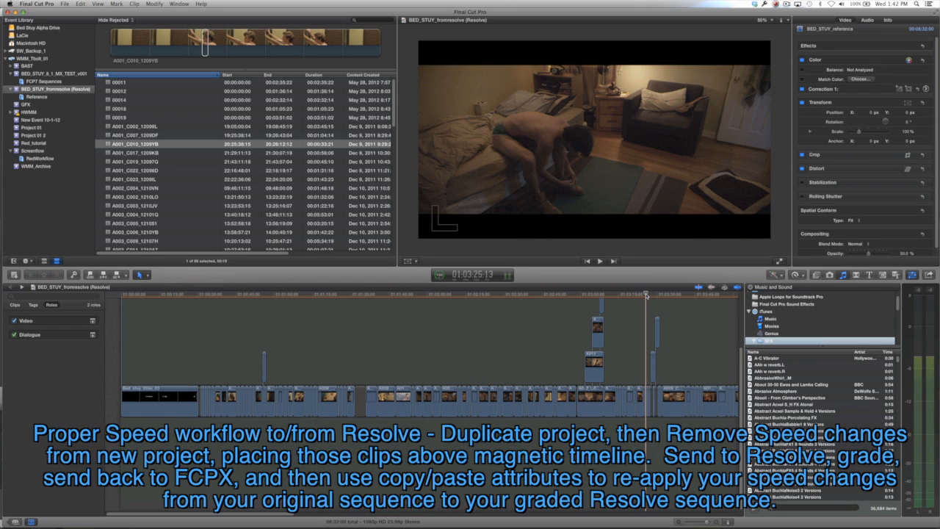
pyautogui.press('super+equal')
pyautogui.press('super+equal')
pyautogui.press('super+equal')
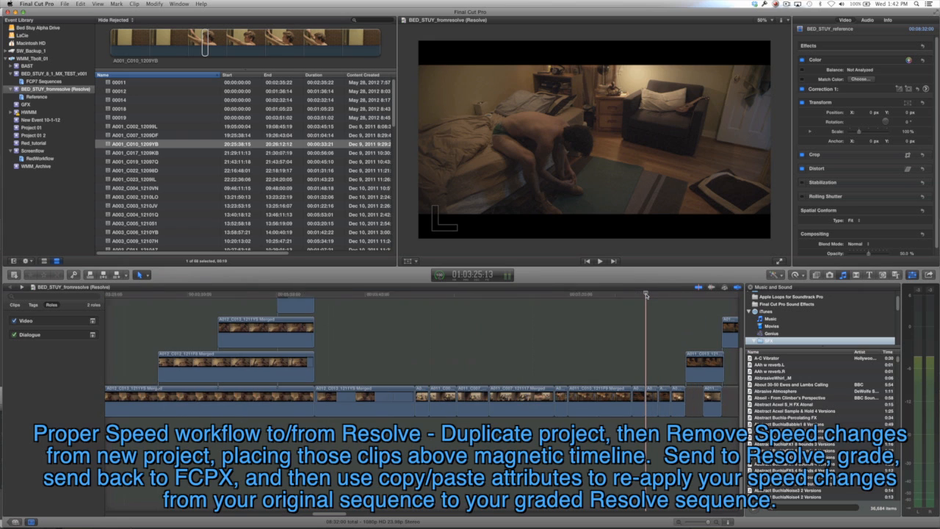
pyautogui.press('space')
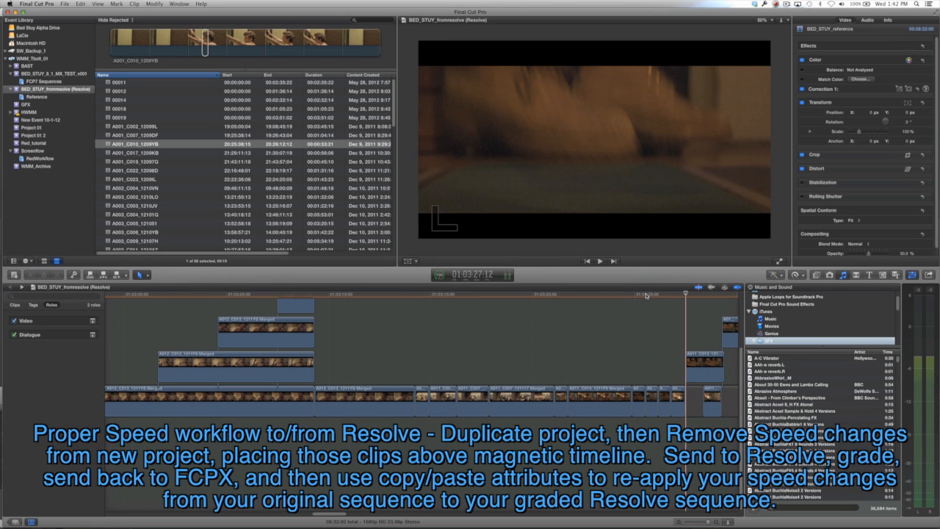
pyautogui.press('c')
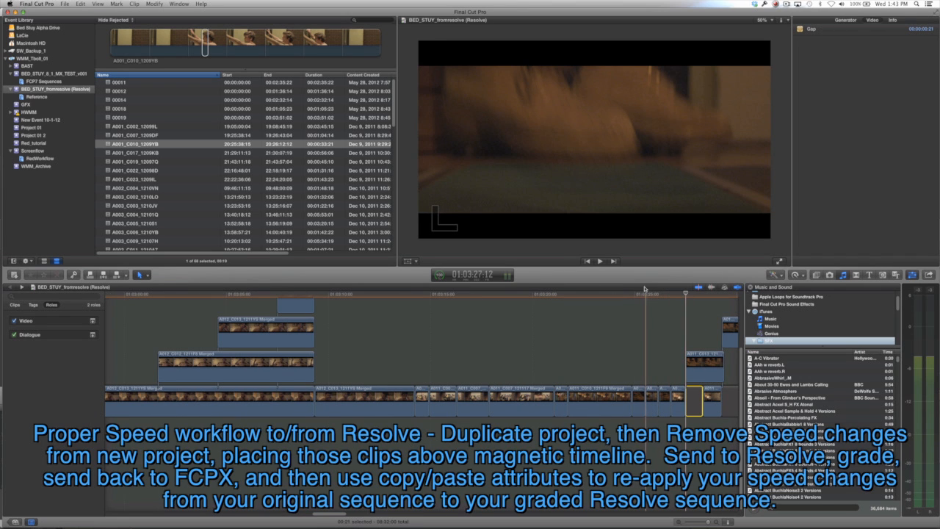
pyautogui.click(703, 362)
pyautogui.hscroll(3, 669, 359)
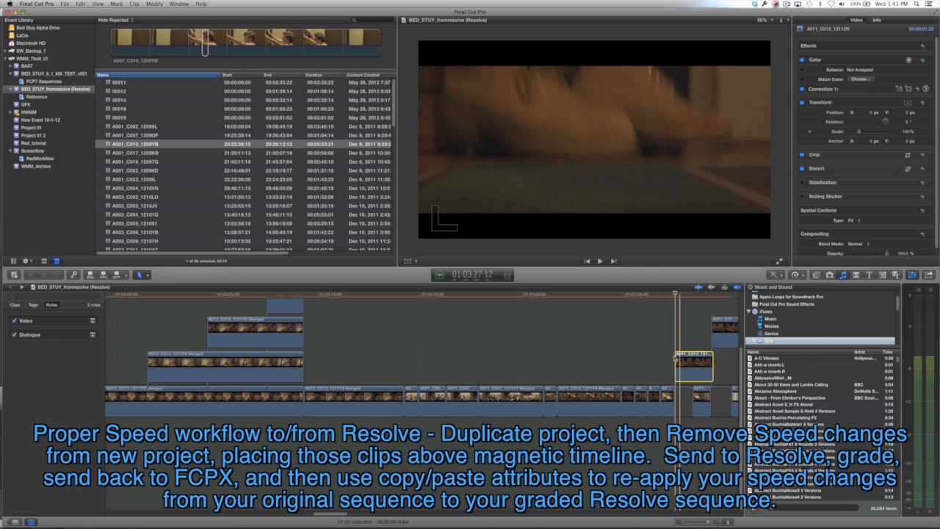
# Paste only the Retiming attribute onto the selected A011_C013_12112H clip, with keyframes set to Maintain Timing
pyautogui.press('super+shift+v')
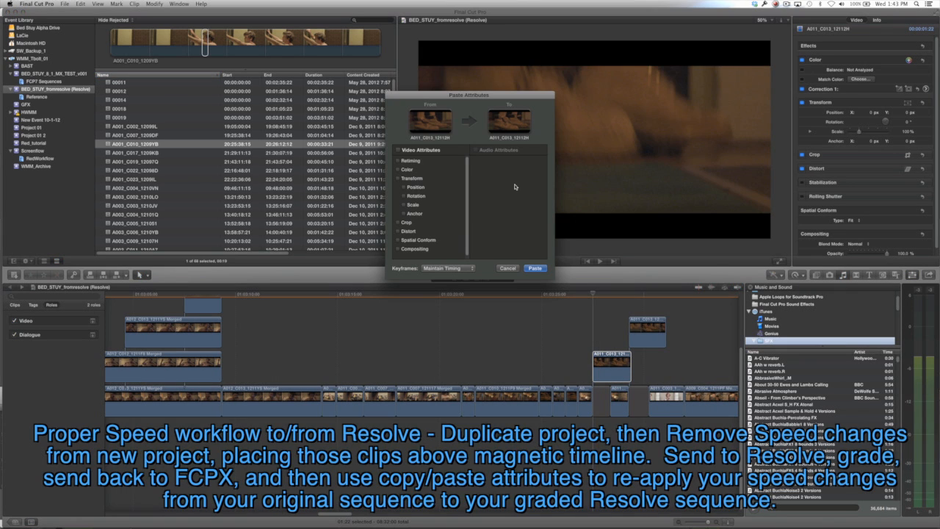
pyautogui.click(398, 160)
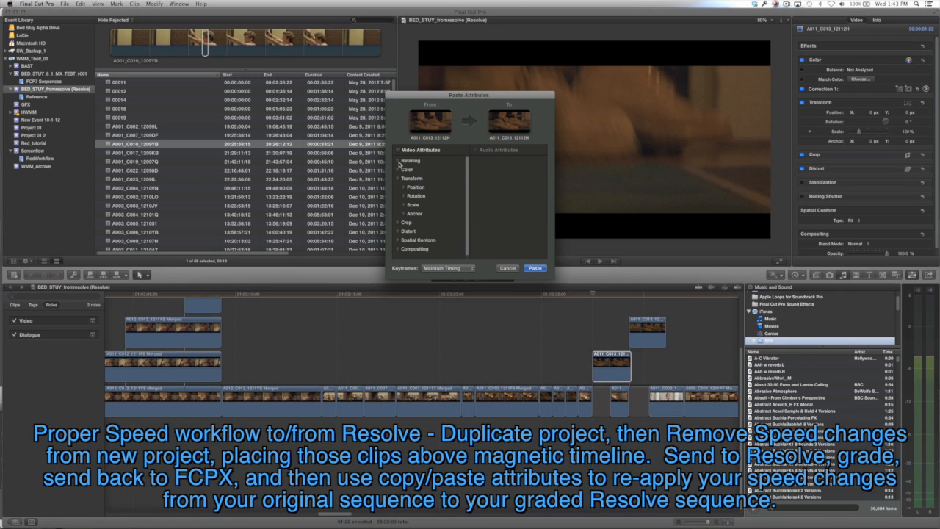
pyautogui.click(533, 269)
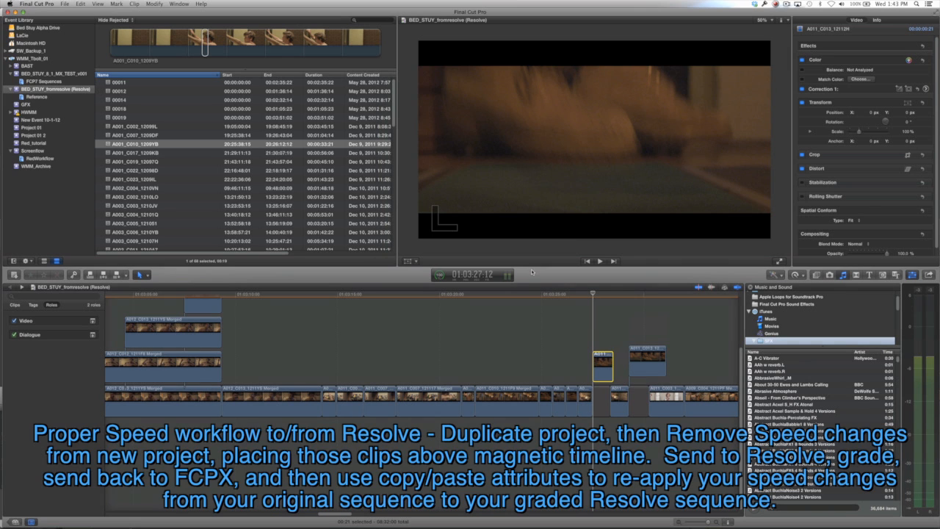
pyautogui.click(602, 294)
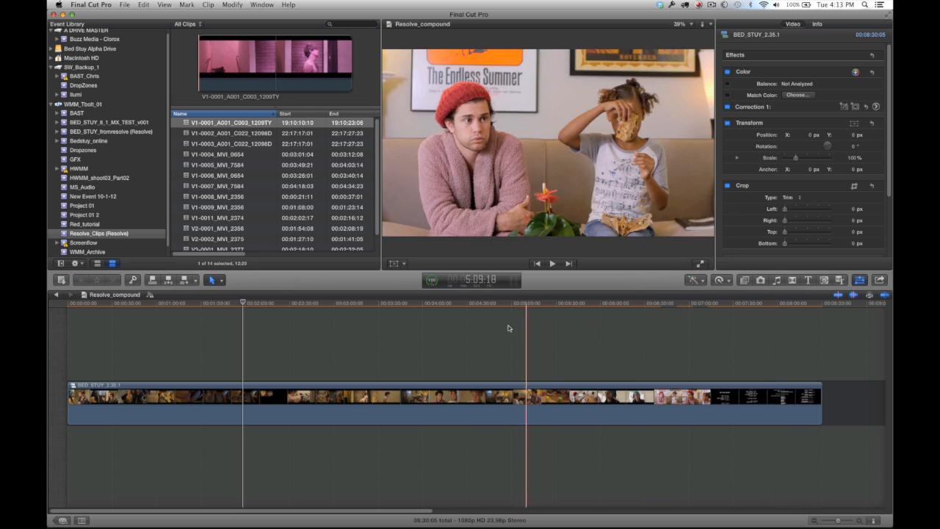
# Export the Resolve_compound project as XML into the ToResolve folder under its default name
pyautogui.click(341, 328)
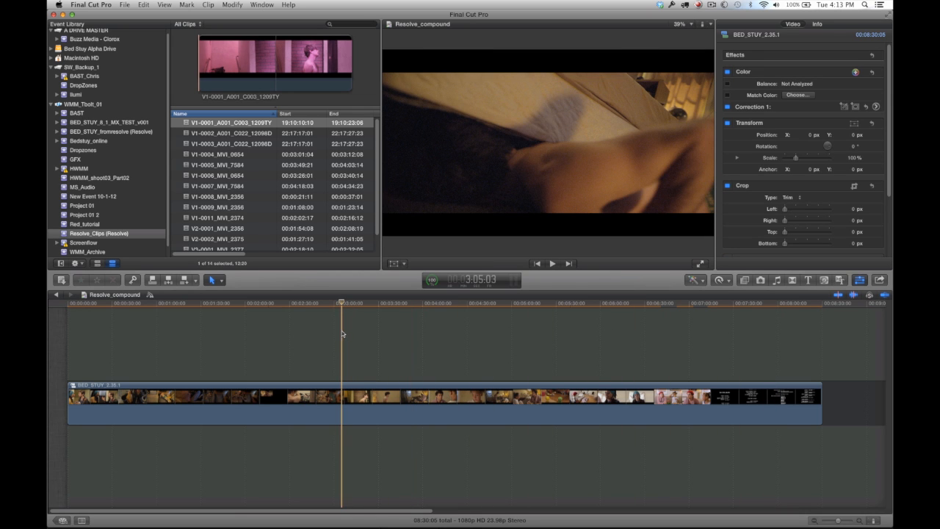
pyautogui.click(124, 5)
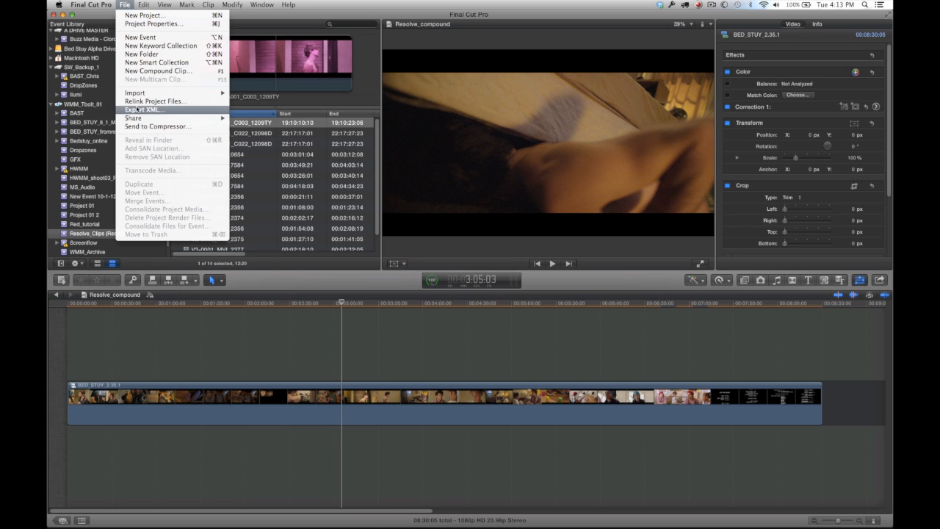
pyautogui.click(141, 109)
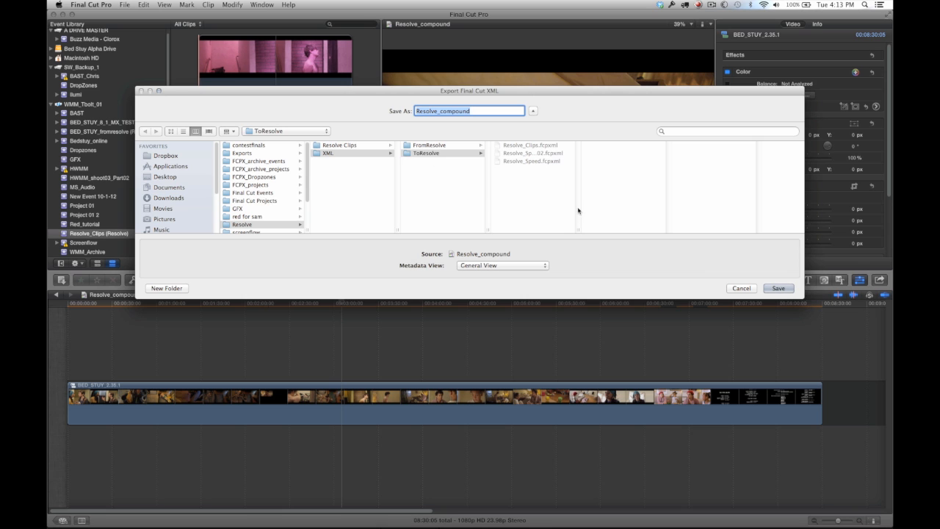
pyautogui.click(776, 289)
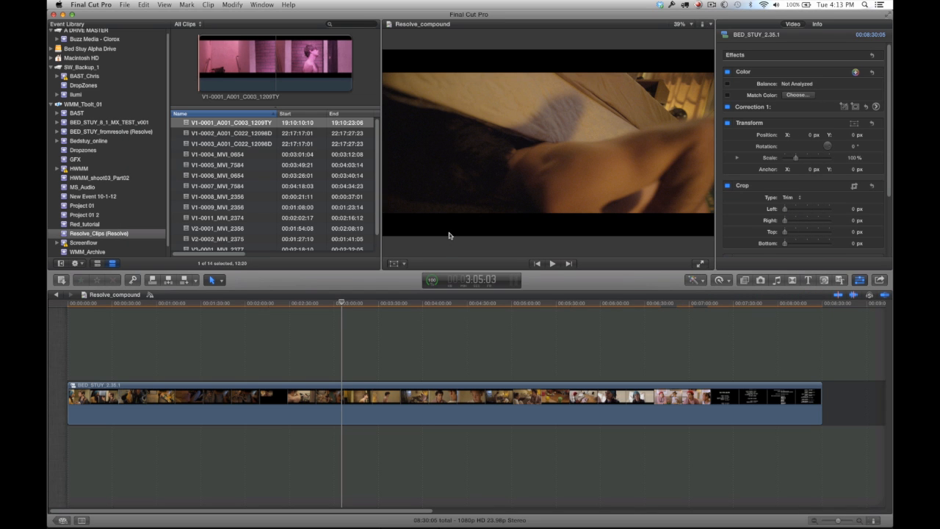
# Switch to DaVinci Resolve and try to import Resolve_compound.fcpxml from the ToResolve folder as a timeline
pyautogui.press('super+Tab')
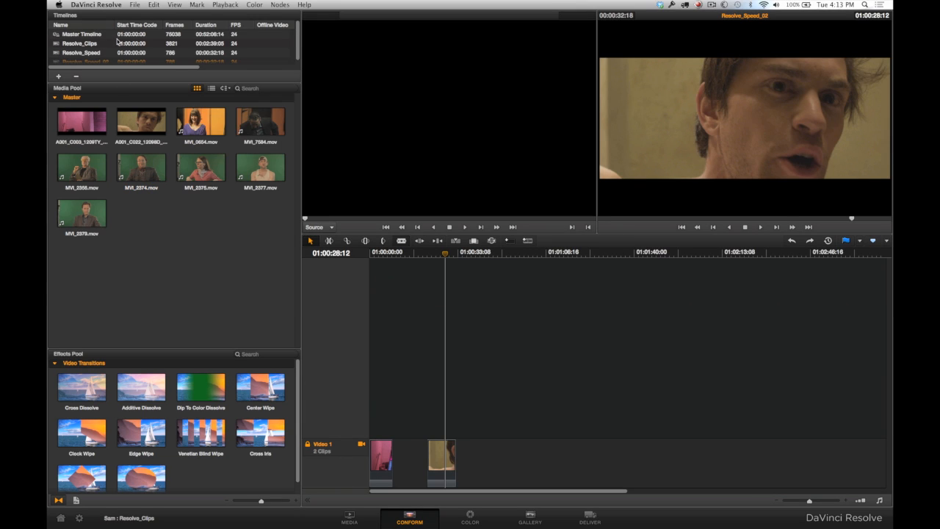
pyautogui.scroll(-1, 117, 42)
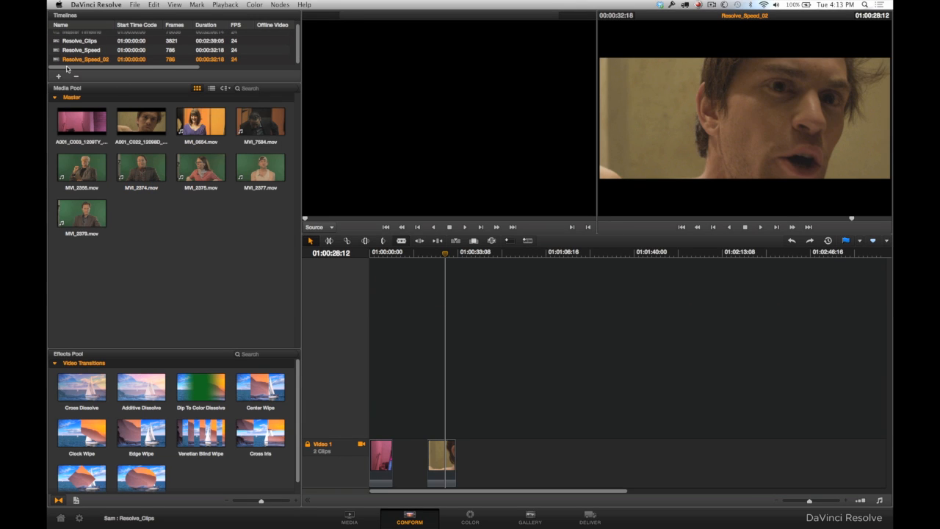
pyautogui.rightClick(95, 58)
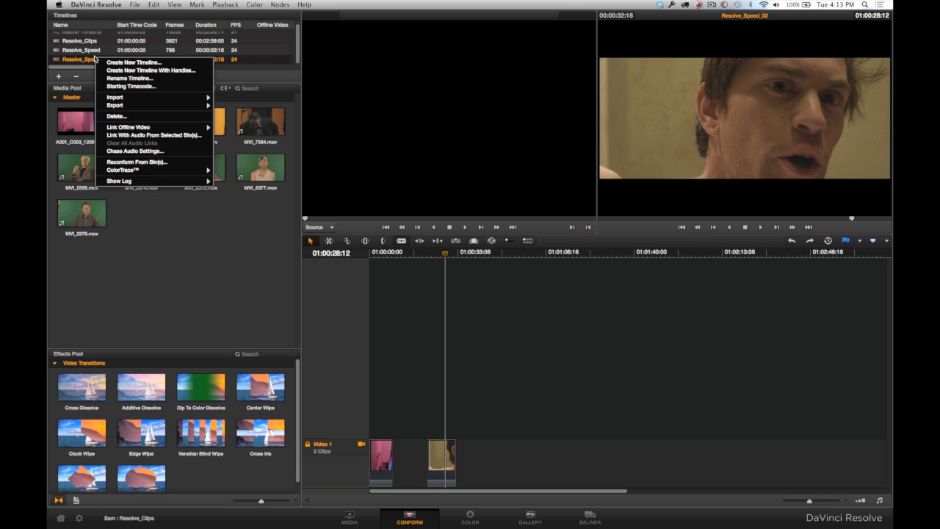
pyautogui.moveTo(117, 98)
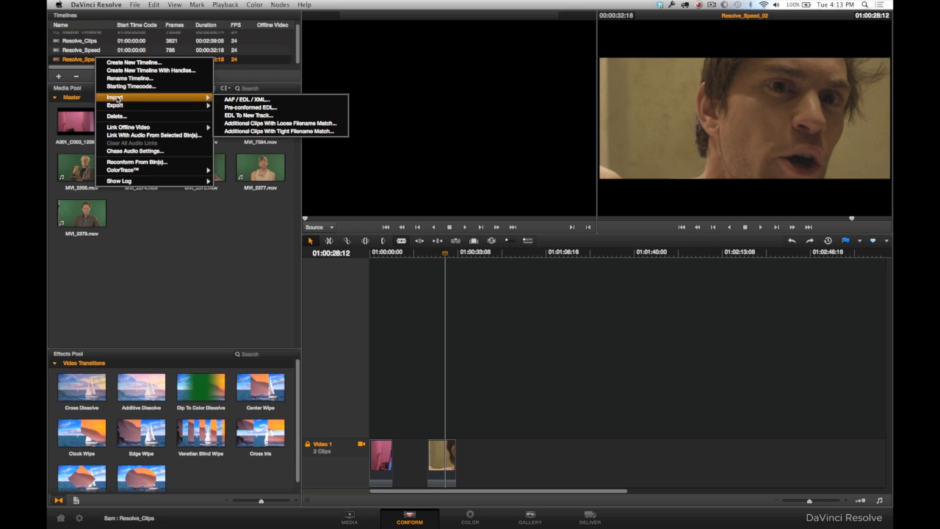
pyautogui.click(239, 100)
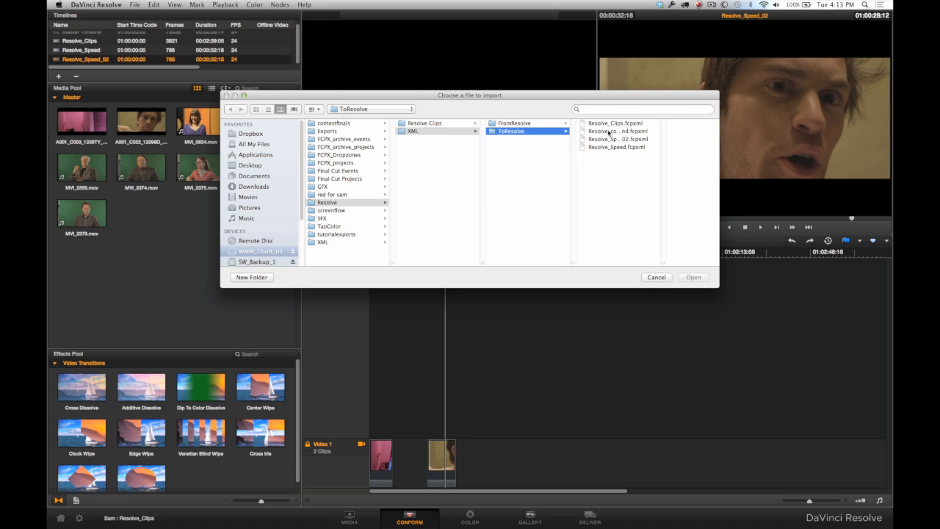
pyautogui.click(608, 132)
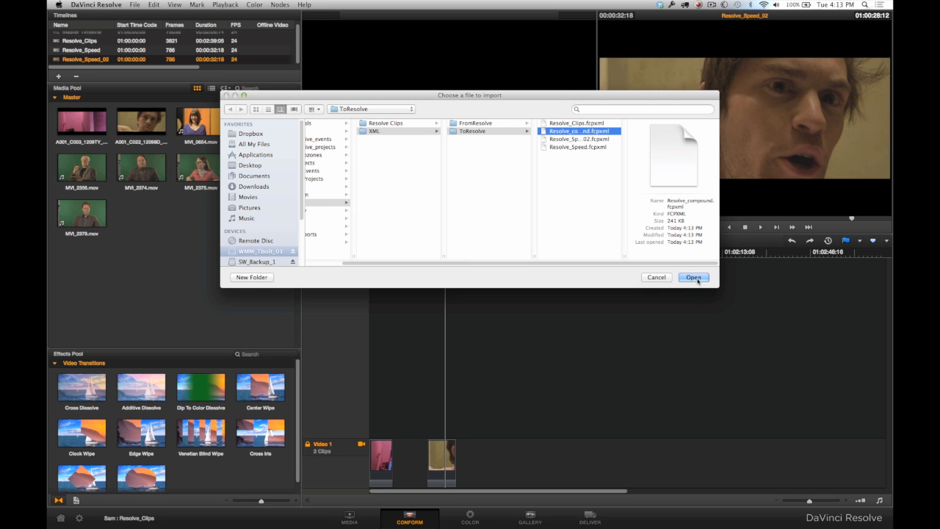
pyautogui.click(695, 277)
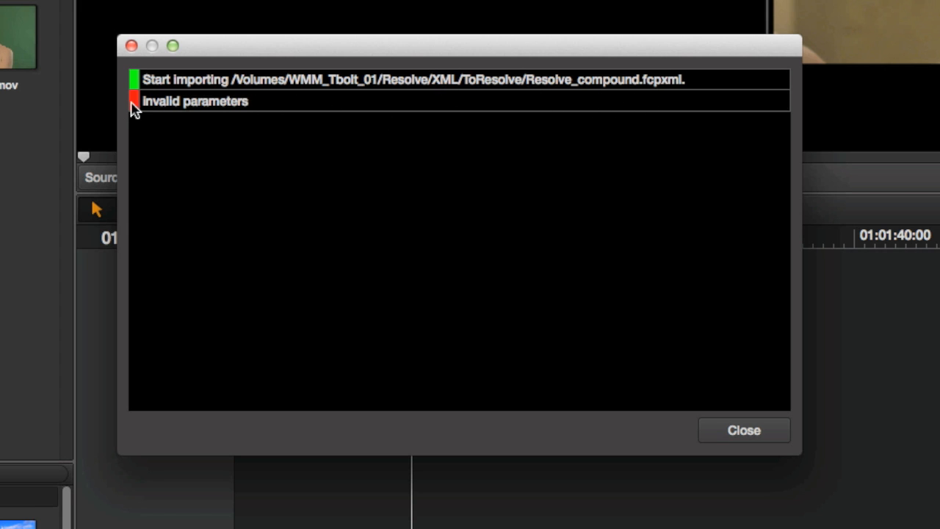
pyautogui.click(749, 432)
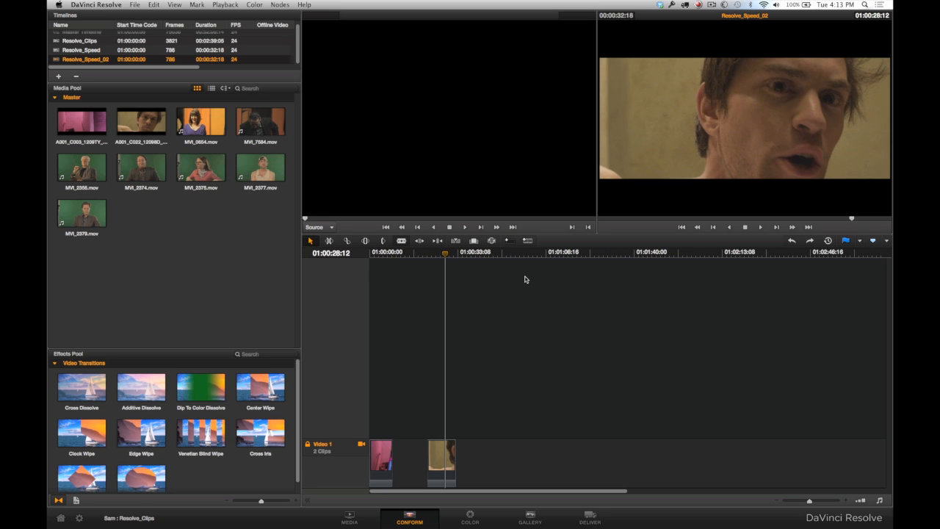
# Switch to Final Cut Pro and break apart the BED_STUY_2.35.1 compound clip into its individual clips
pyautogui.press('super+Tab')
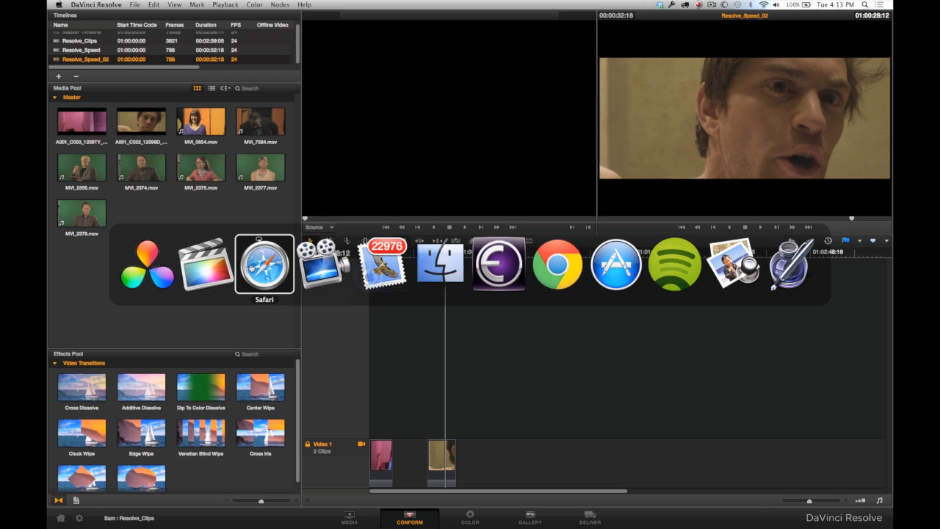
pyautogui.click(220, 266)
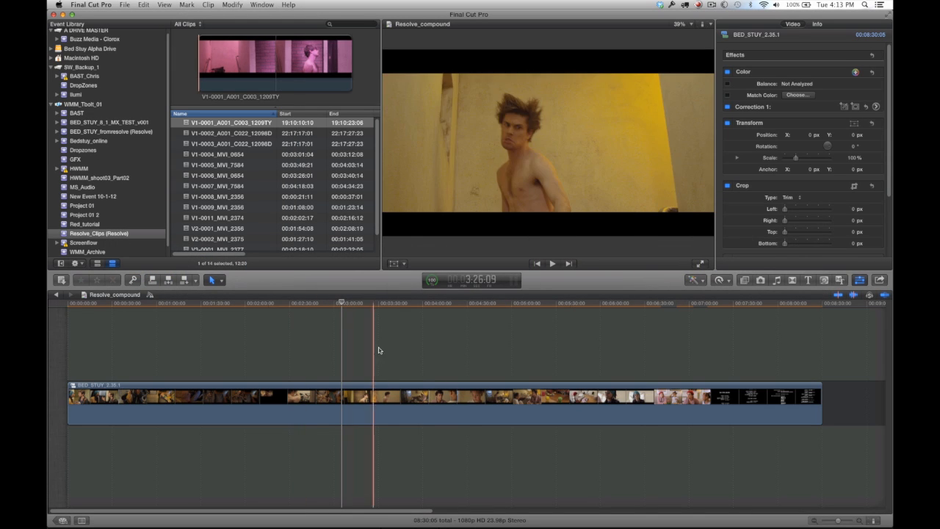
pyautogui.click(425, 347)
pyautogui.press('super+a')
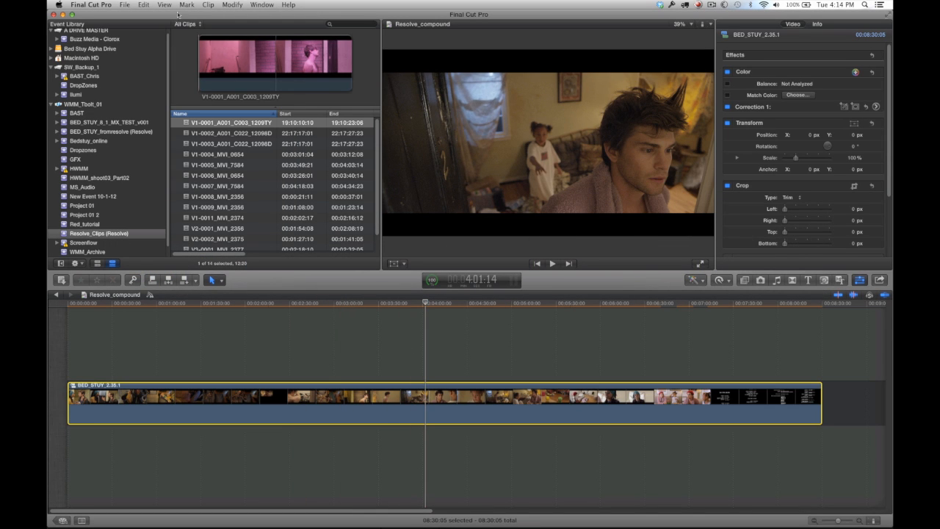
pyautogui.click(208, 5)
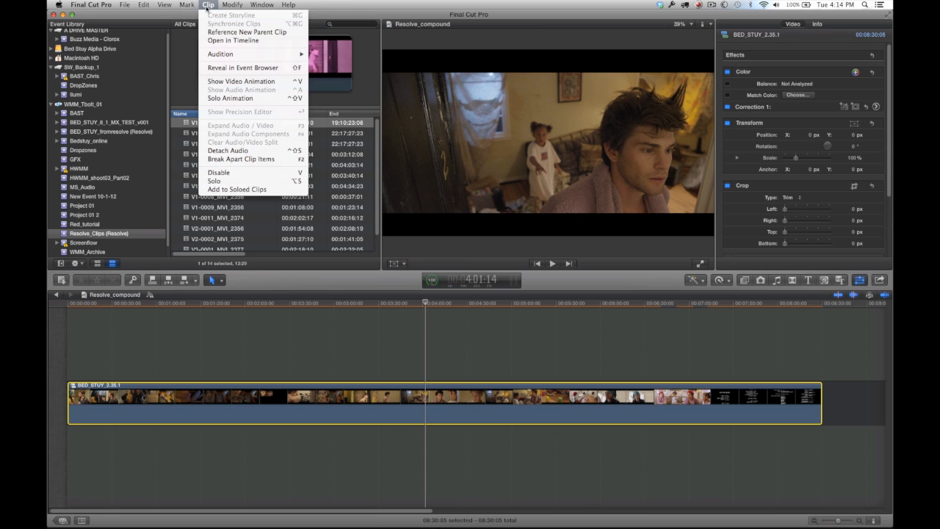
pyautogui.click(233, 160)
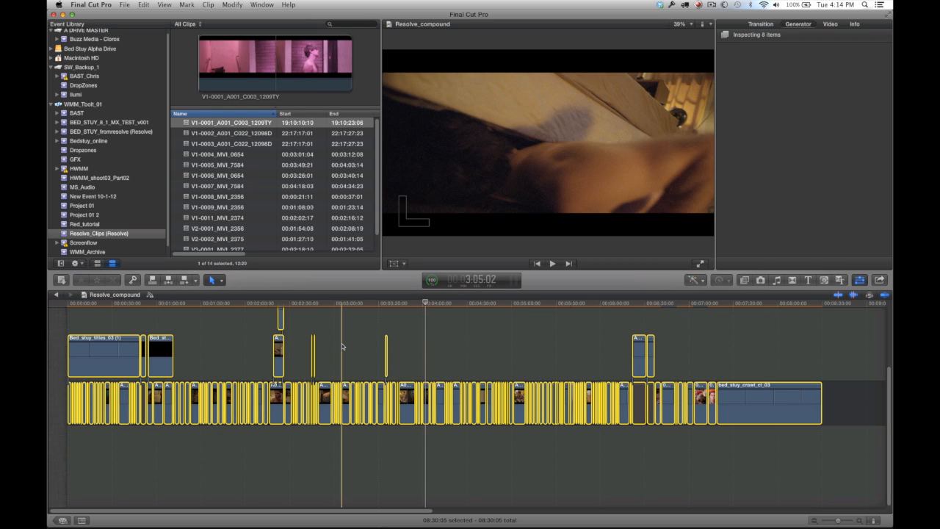
pyautogui.click(342, 347)
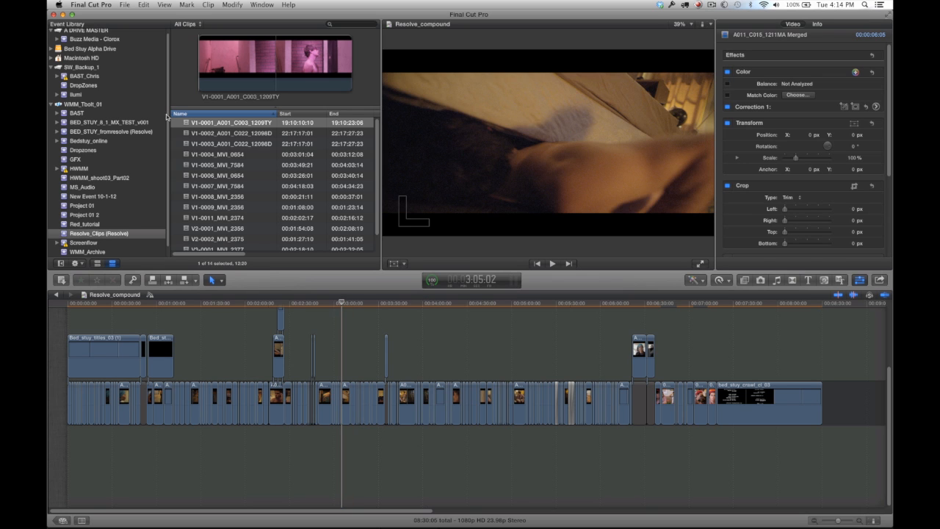
# Export the broken-apart project as XML named Resolve_compound_02 in the ToResolve folder
pyautogui.click(125, 6)
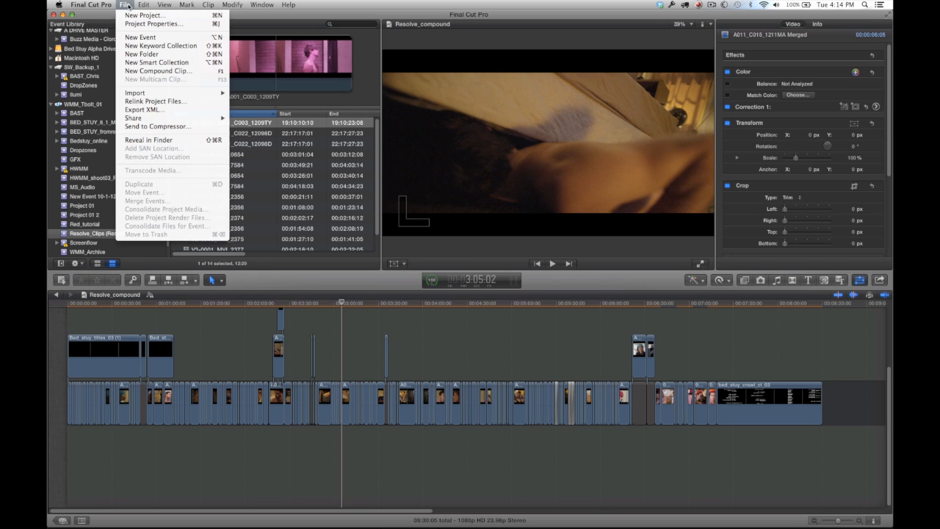
pyautogui.click(135, 111)
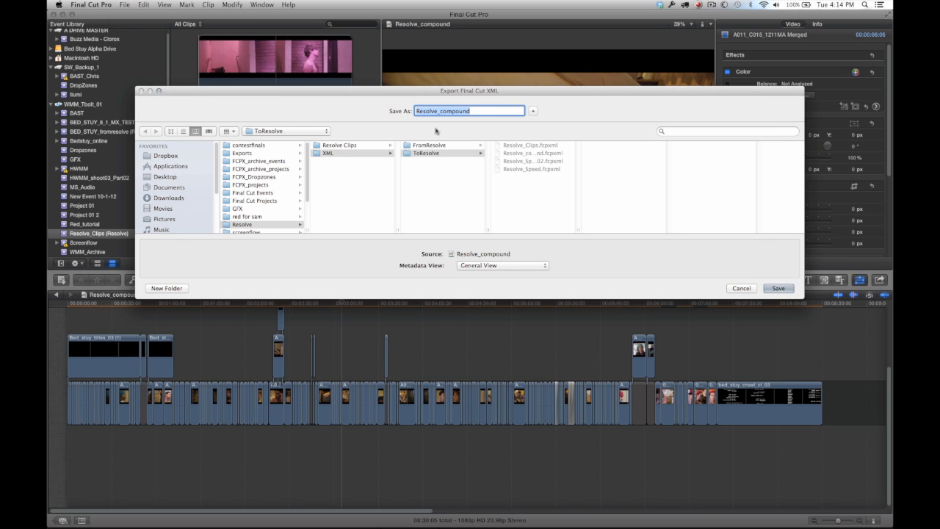
pyautogui.press('Right')
pyautogui.write('_')
pyautogui.press('Return')
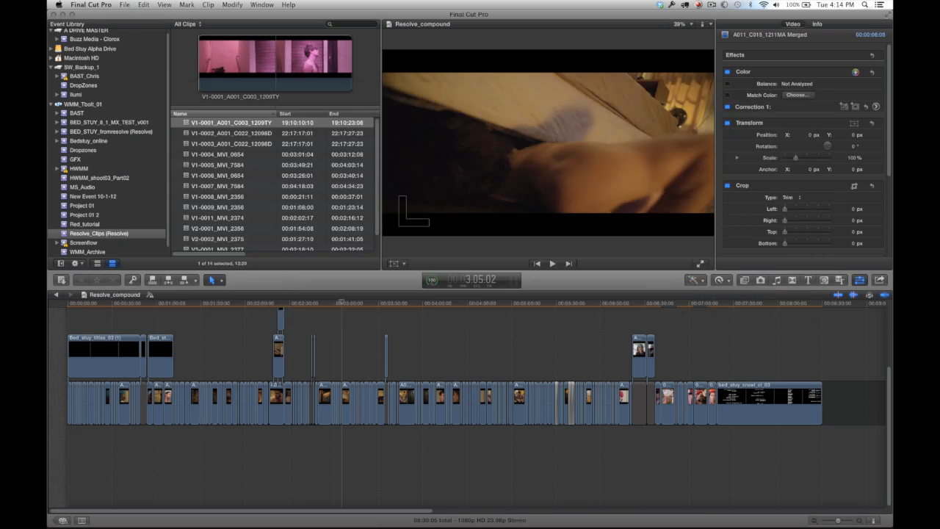
# Switch to DaVinci Resolve and open Resolve_compound_02.fcpxml from the ToResolve folder for timeline import
pyautogui.press('super+Tab')
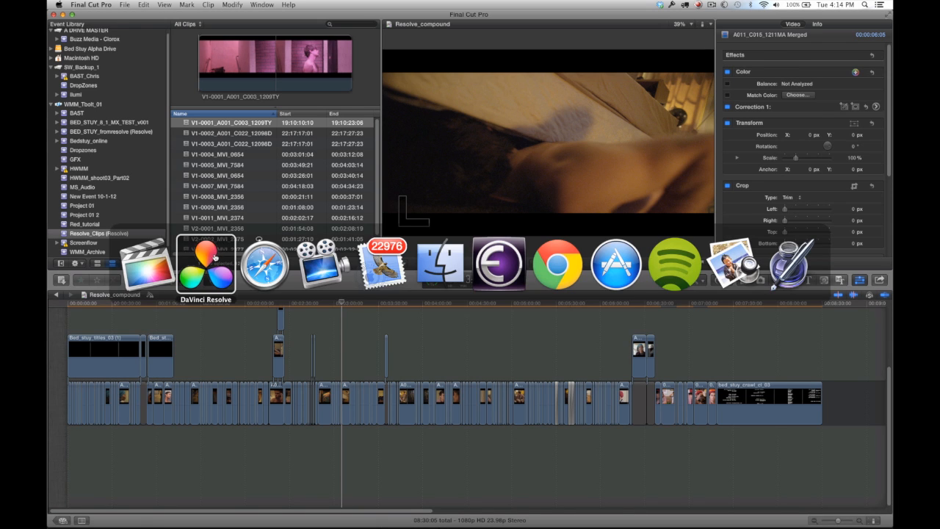
pyautogui.scroll(1, 95, 60)
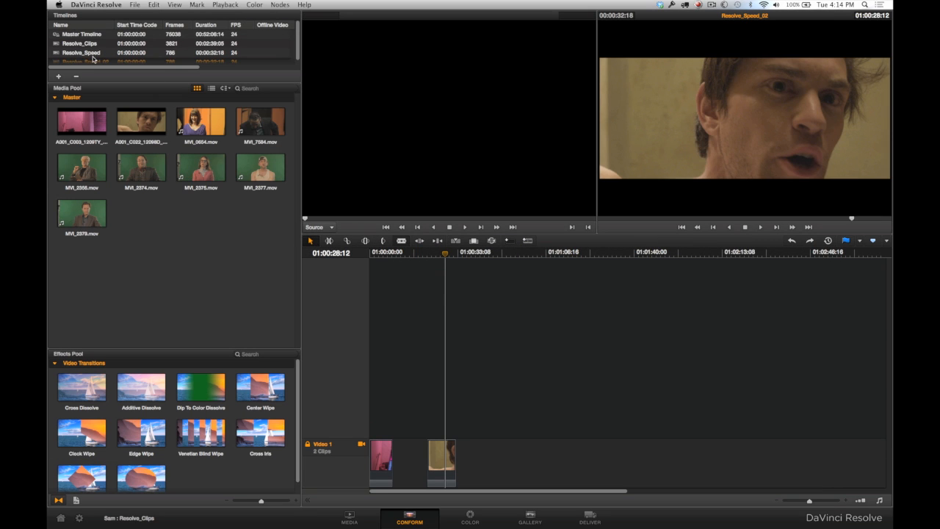
pyautogui.scroll(-1, 97, 46)
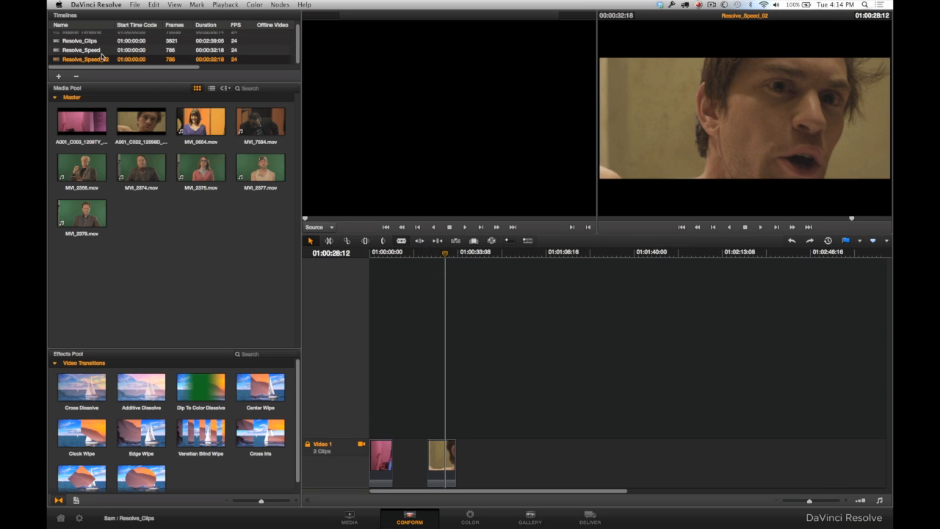
pyautogui.rightClick(105, 54)
pyautogui.moveTo(169, 93)
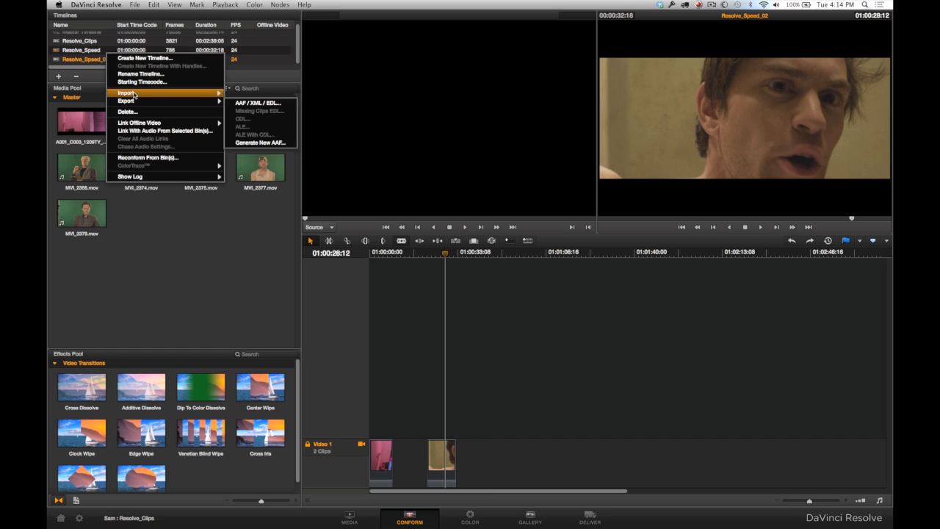
pyautogui.click(242, 95)
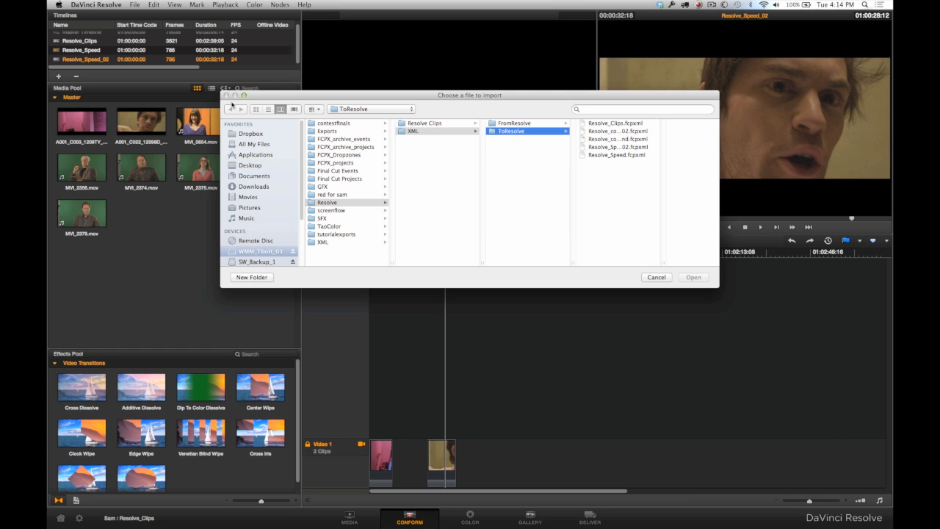
pyautogui.click(606, 132)
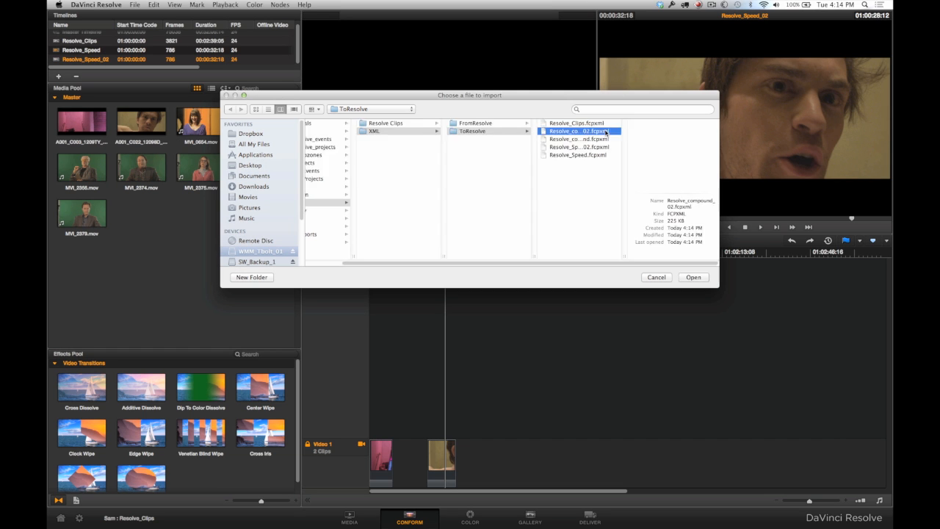
pyautogui.click(694, 277)
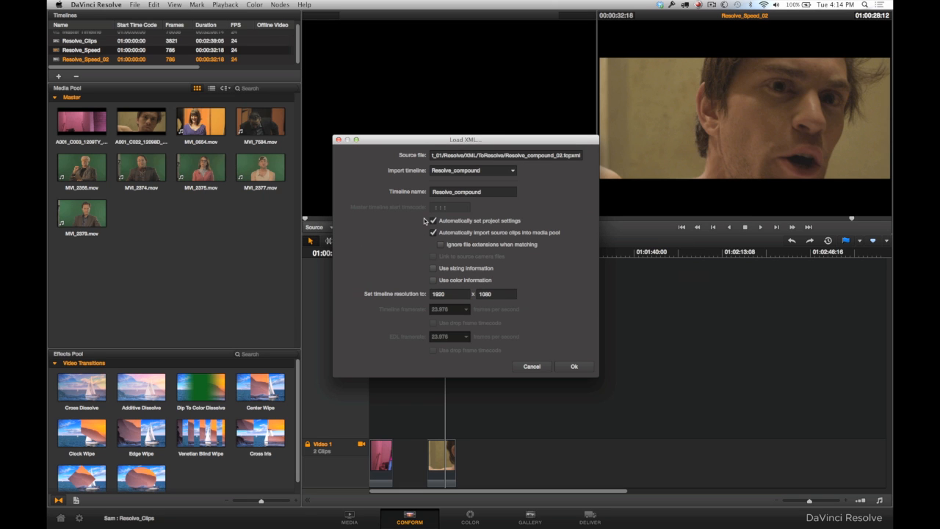
# Load the XML as the Resolve_compound timeline with Use sizing information enabled
pyautogui.click(434, 268)
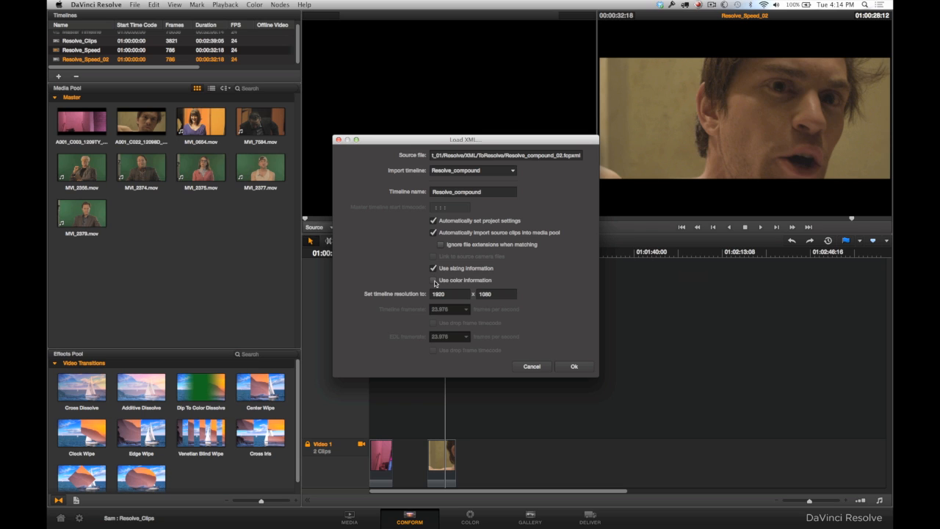
pyautogui.click(573, 368)
pyautogui.press('Return')
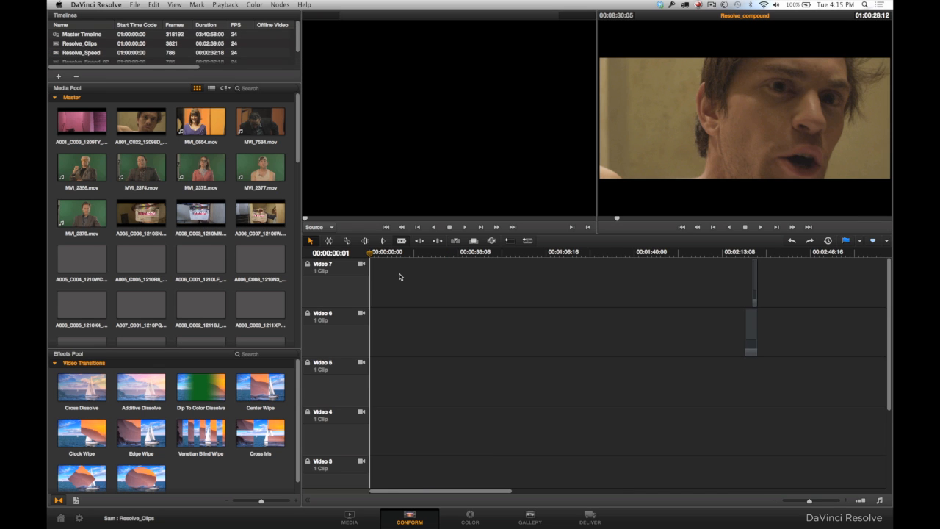
# Examine the imported clips in the media pool and scrub the Resolve_compound timeline from the start to about 01:22:20
pyautogui.click(162, 226)
pyautogui.scroll(-10, 162, 226)
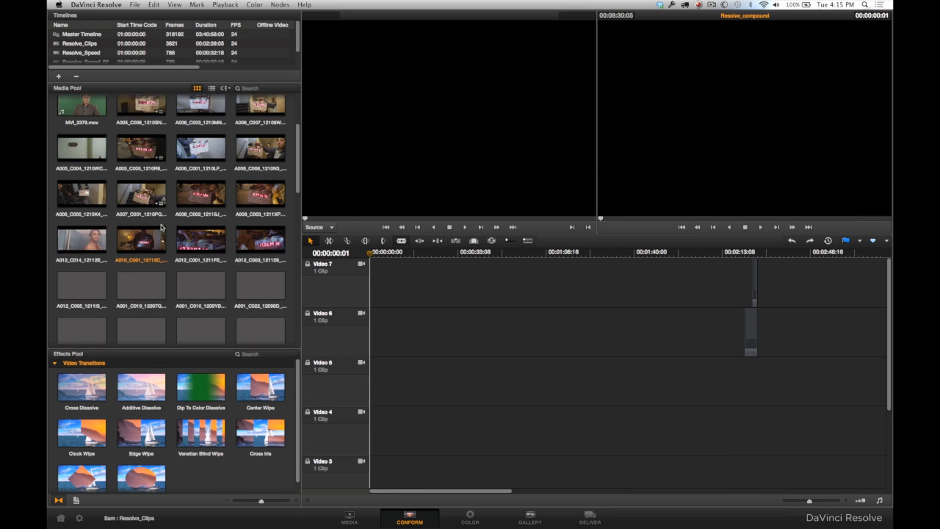
pyautogui.scroll(-8, 162, 227)
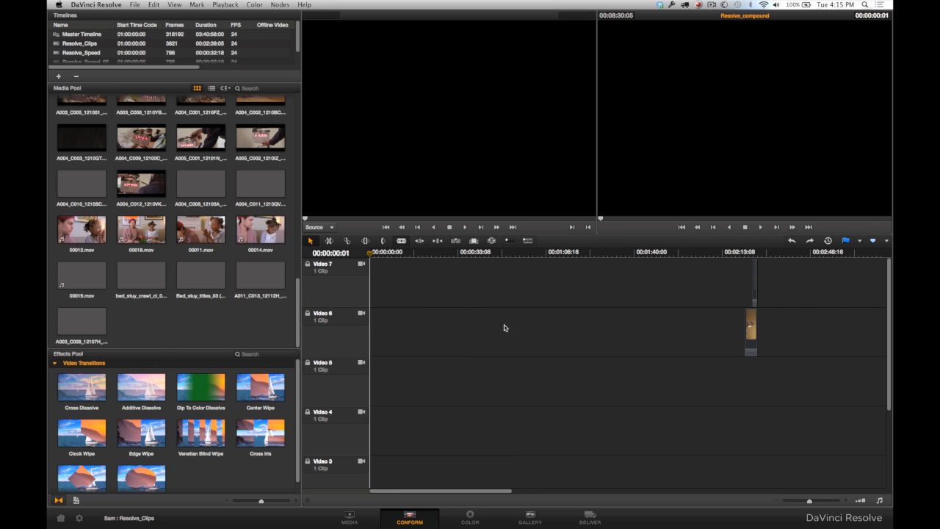
pyautogui.moveTo(888, 353); pyautogui.dragTo(888, 428)
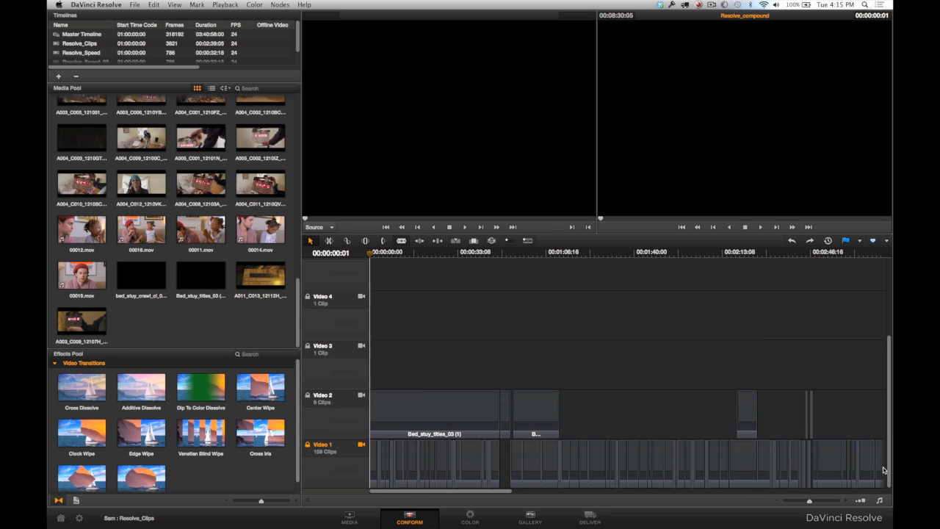
pyautogui.click(382, 253)
pyautogui.moveTo(381, 252); pyautogui.dragTo(403, 254)
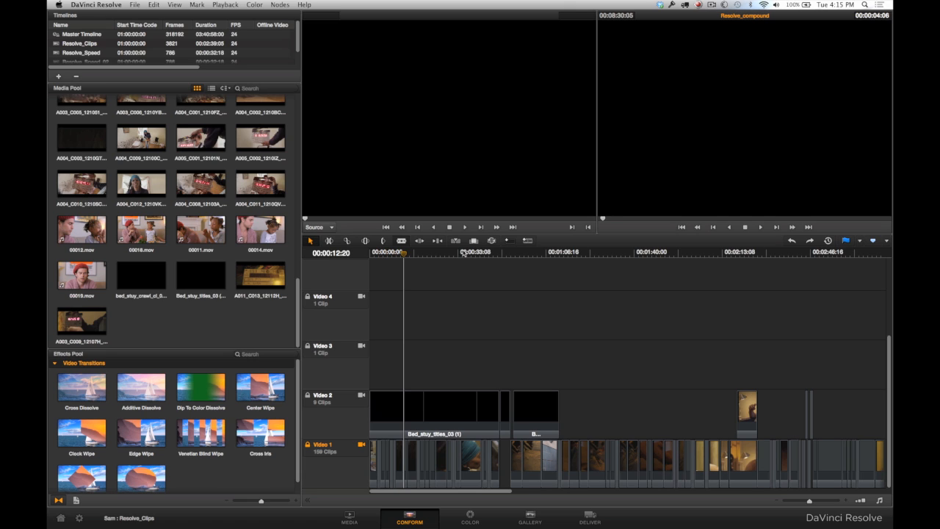
pyautogui.moveTo(481, 252); pyautogui.dragTo(588, 257)
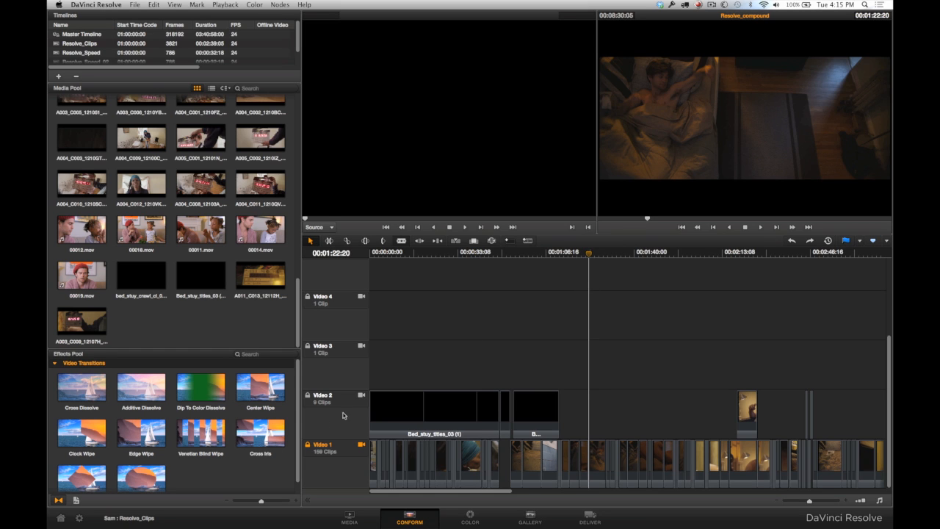
# Disable the Video 2 track holding the titles and scrub through the Video 1 clips up to about 3 minutes
pyautogui.click(361, 396)
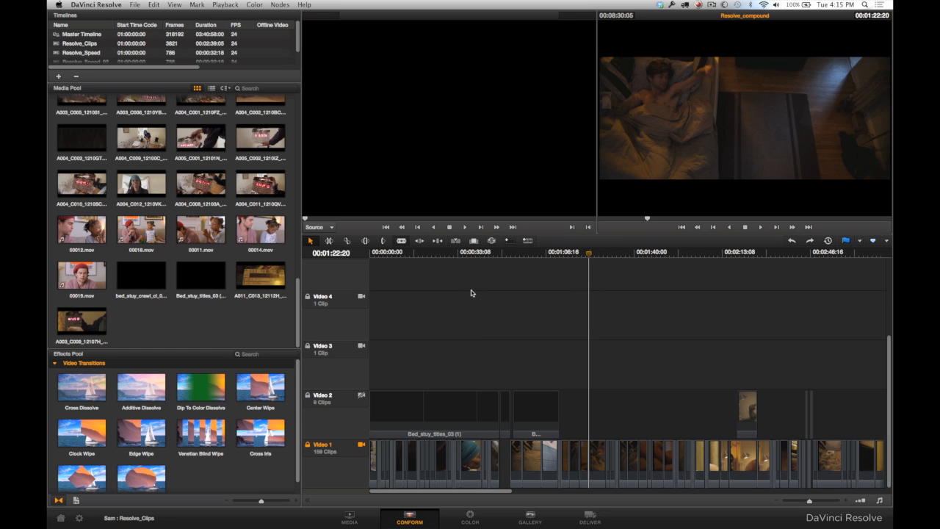
pyautogui.moveTo(449, 256); pyautogui.dragTo(847, 313)
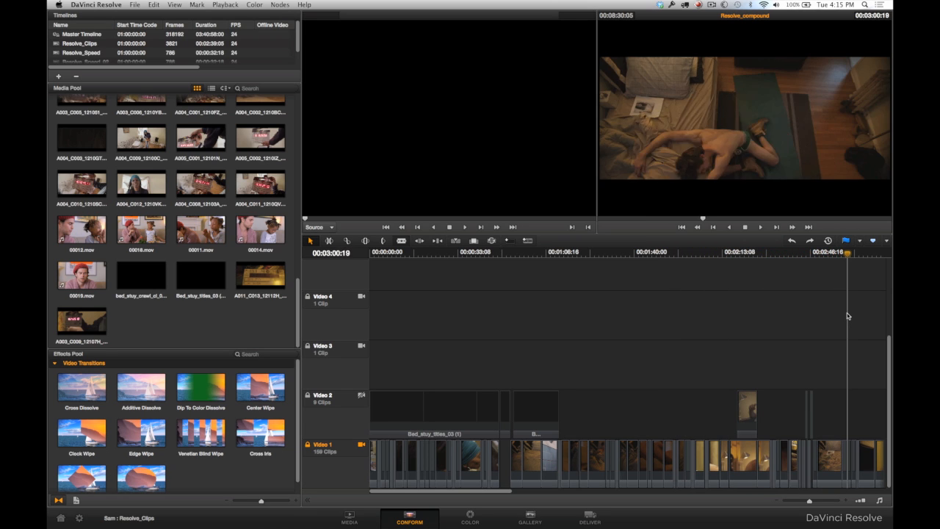
pyautogui.click(610, 255)
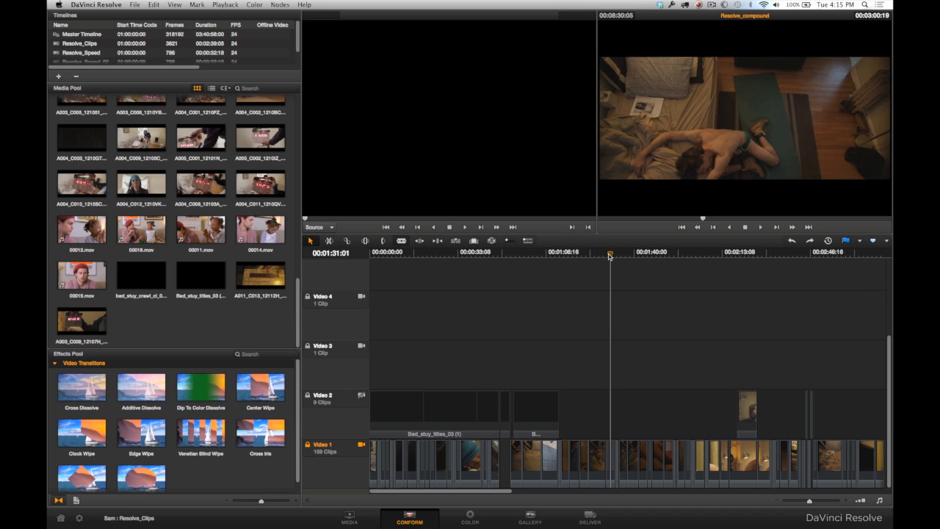
pyautogui.click(581, 255)
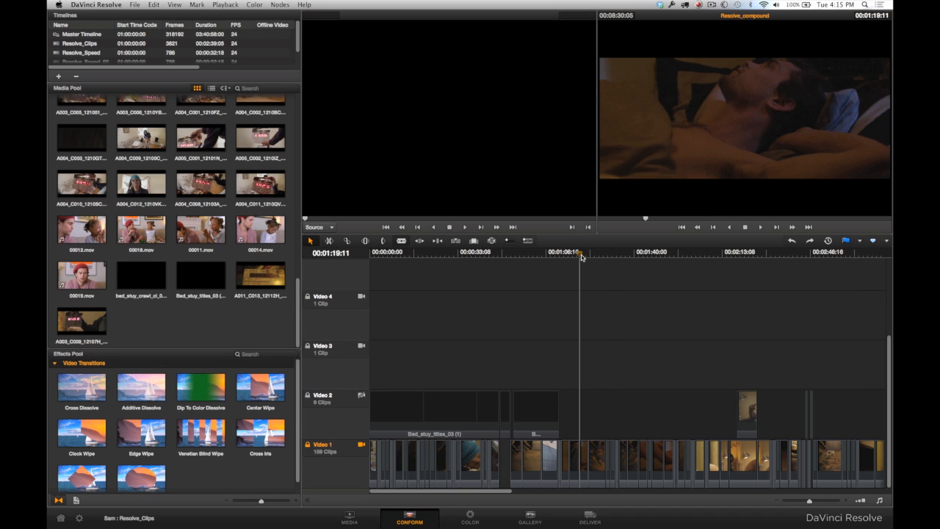